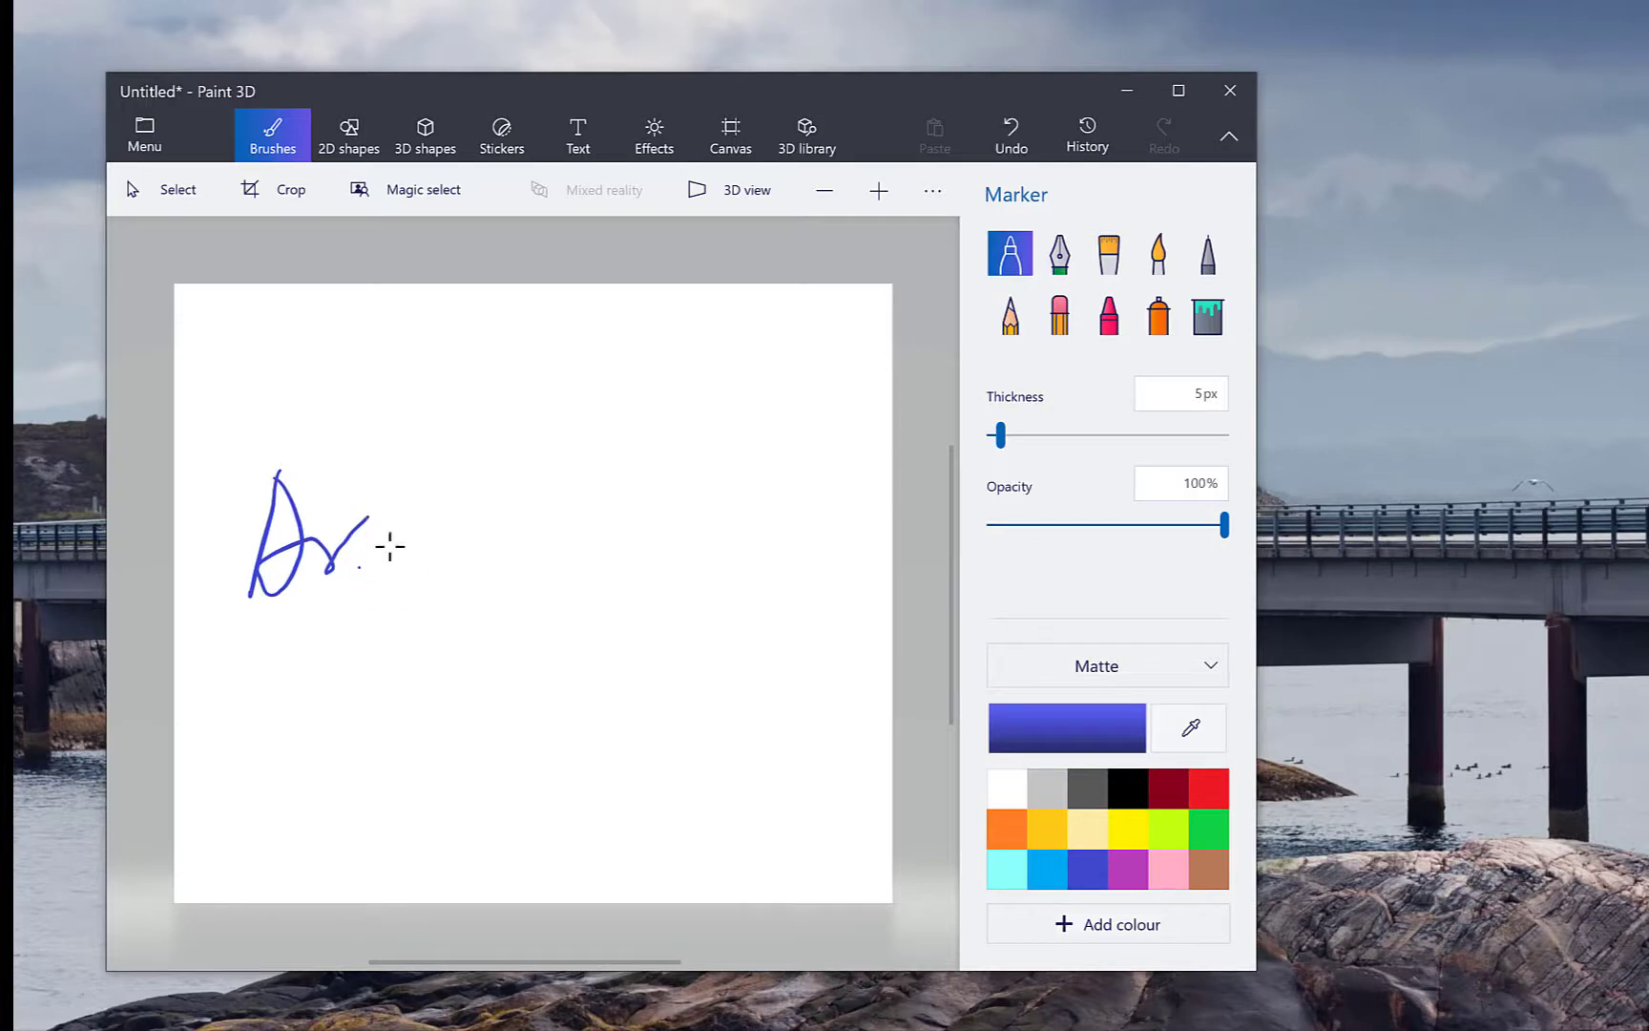
Handwrite the surname part of the signature after the title on the canvas with the 5 px blue marker
mouse_move(480, 458)
left_mouse_down()
mouse_move(429, 588)
mouse_move(468, 512)
mouse_move(517, 566)
mouse_move(616, 492)
mouse_move(633, 538)
mouse_move(685, 563)
mouse_move(751, 545)
mouse_move(776, 454)
left_mouse_up()
left_click_drag(523, 563, 551, 526)
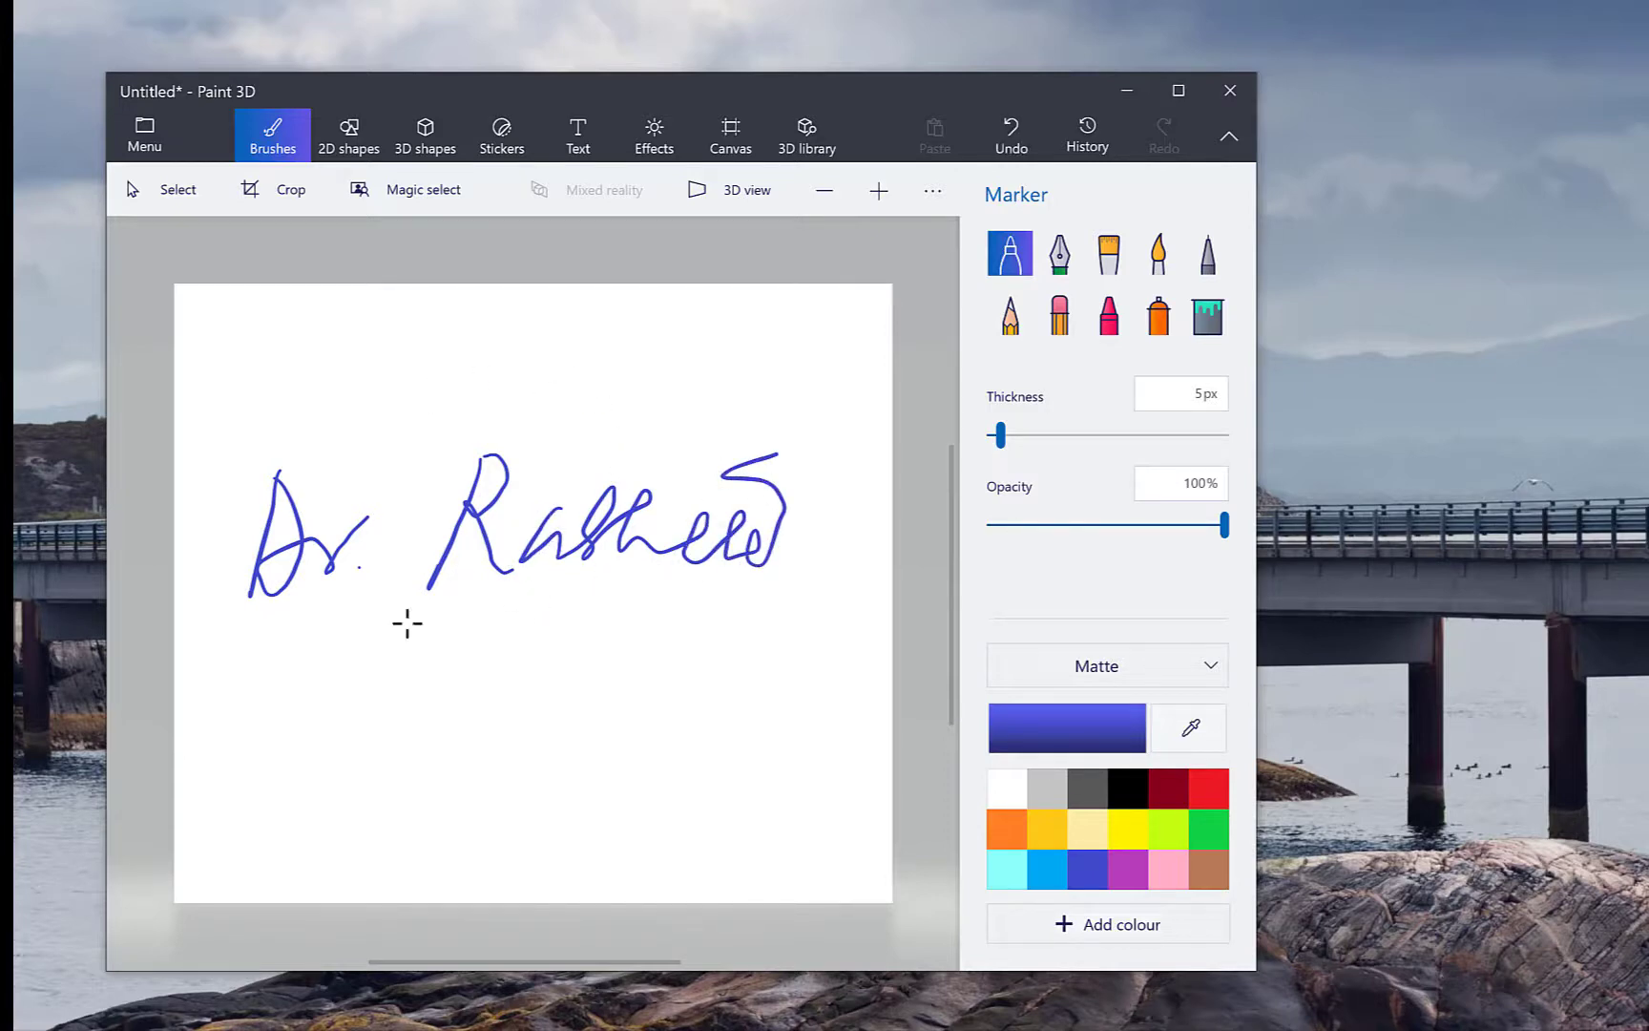
Crop the canvas closely around the signature to about 999 × 295 px and make the canvas transparent
left_click(280, 195)
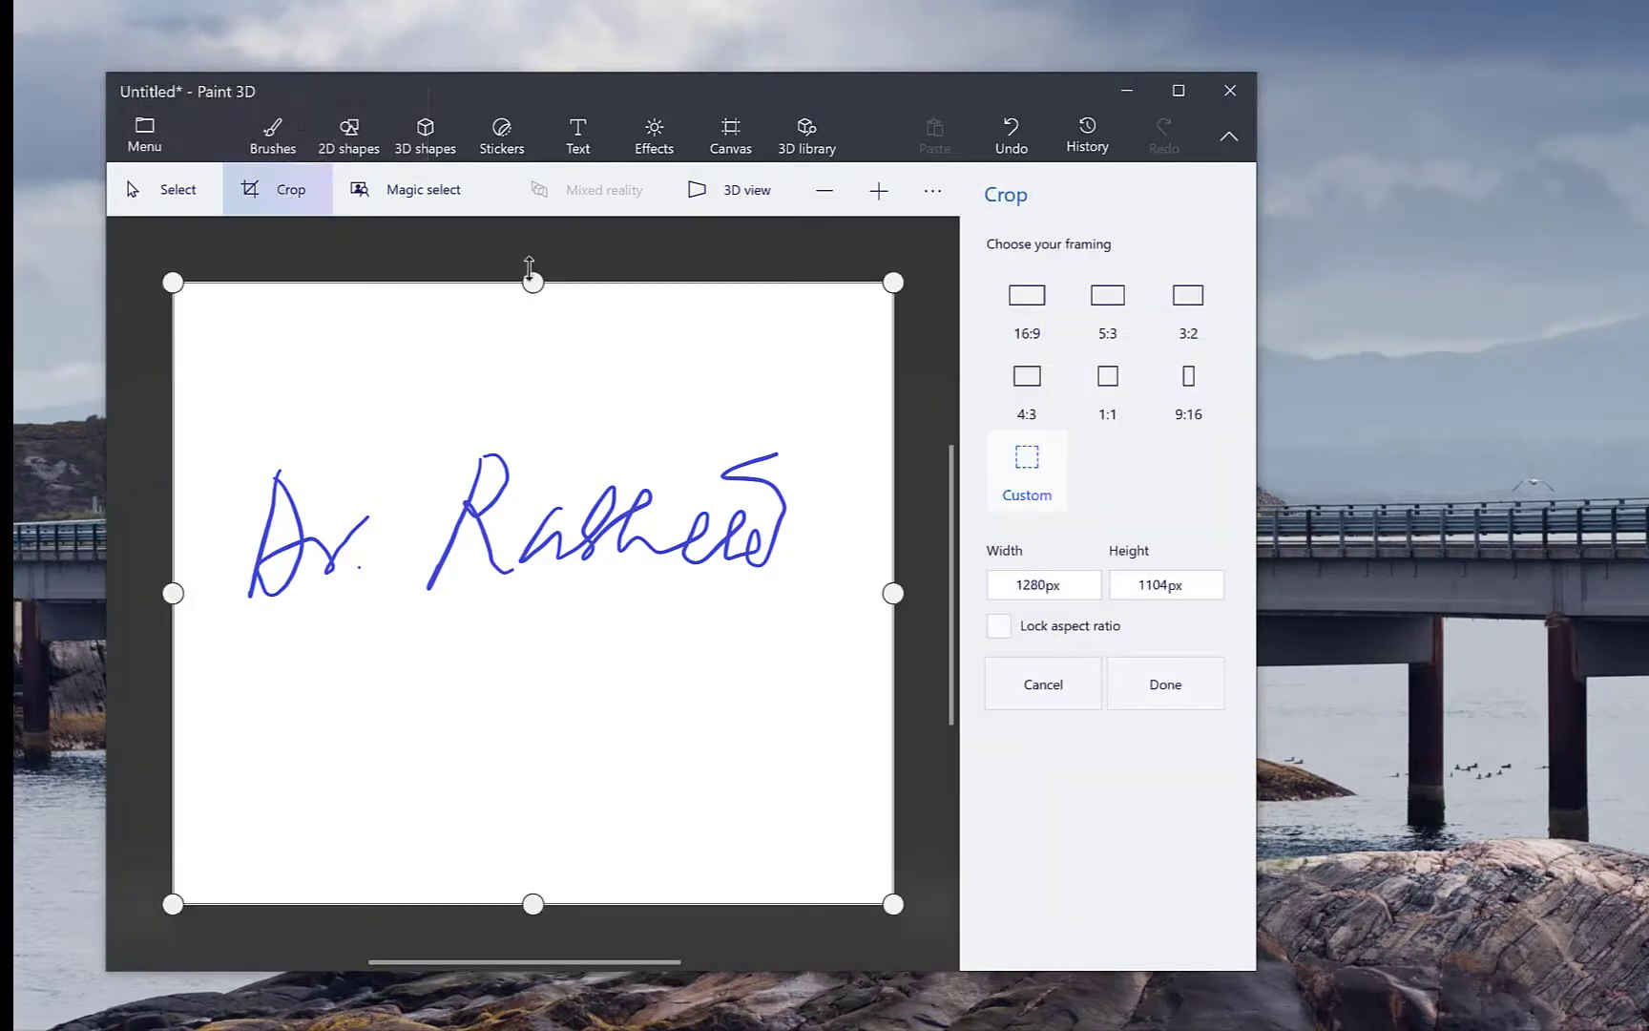
left_click_drag(537, 283, 533, 440)
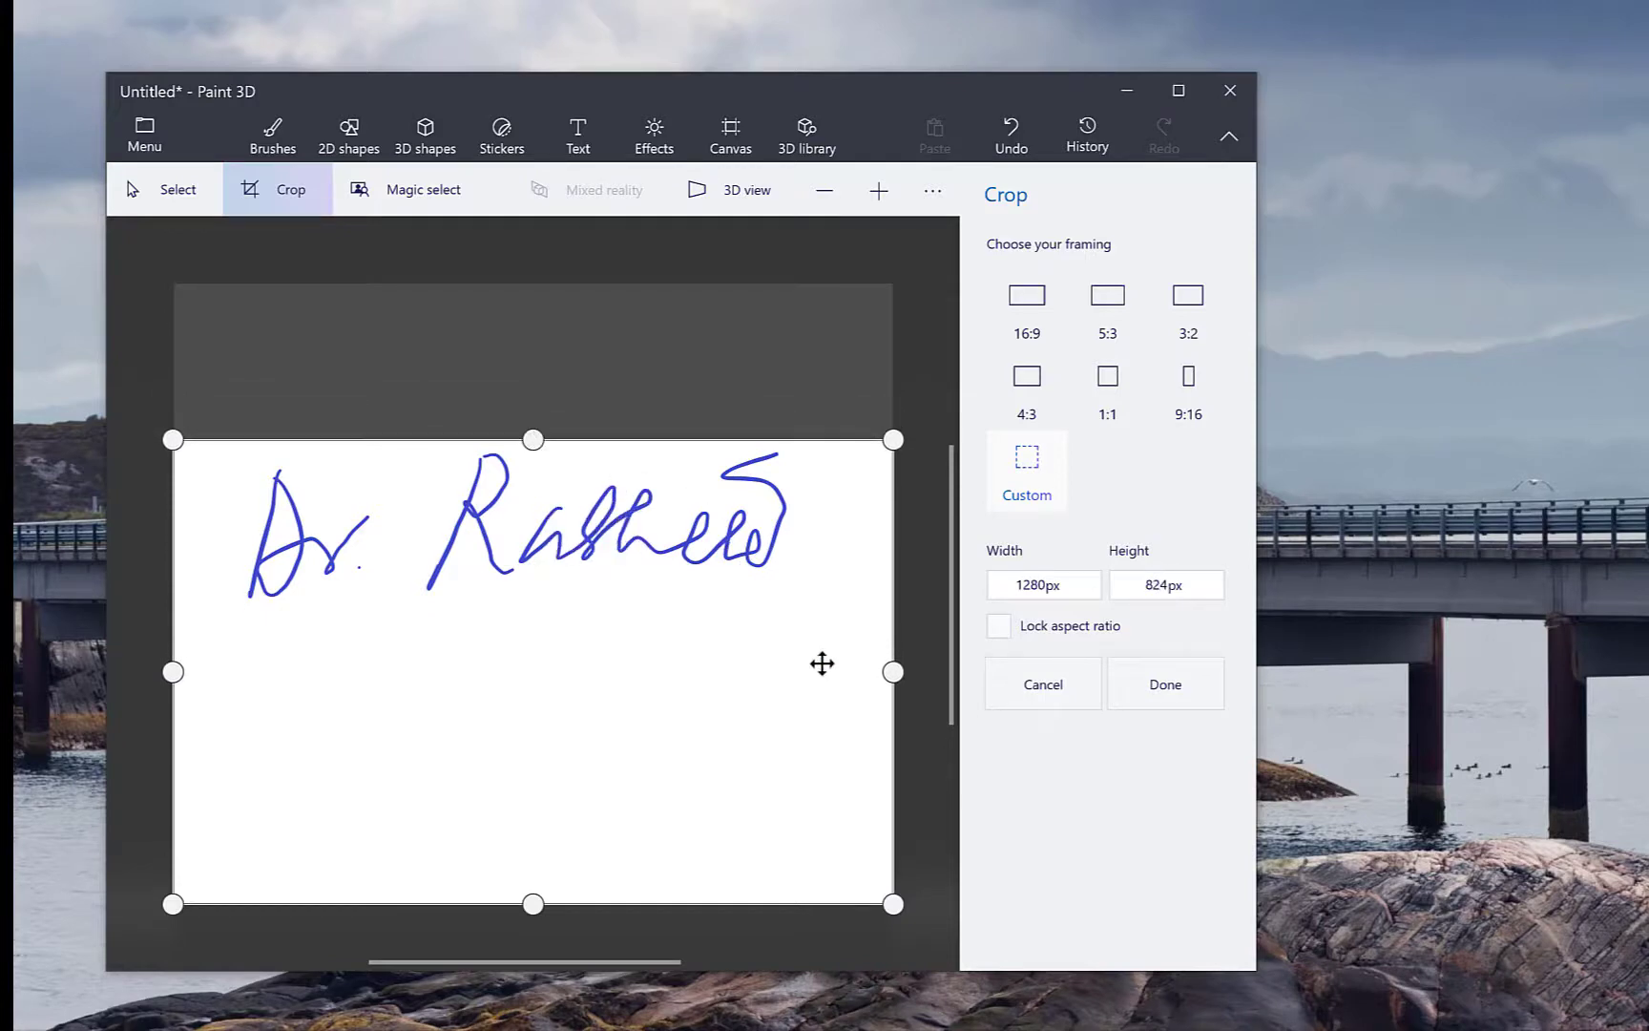
left_click_drag(895, 676, 799, 672)
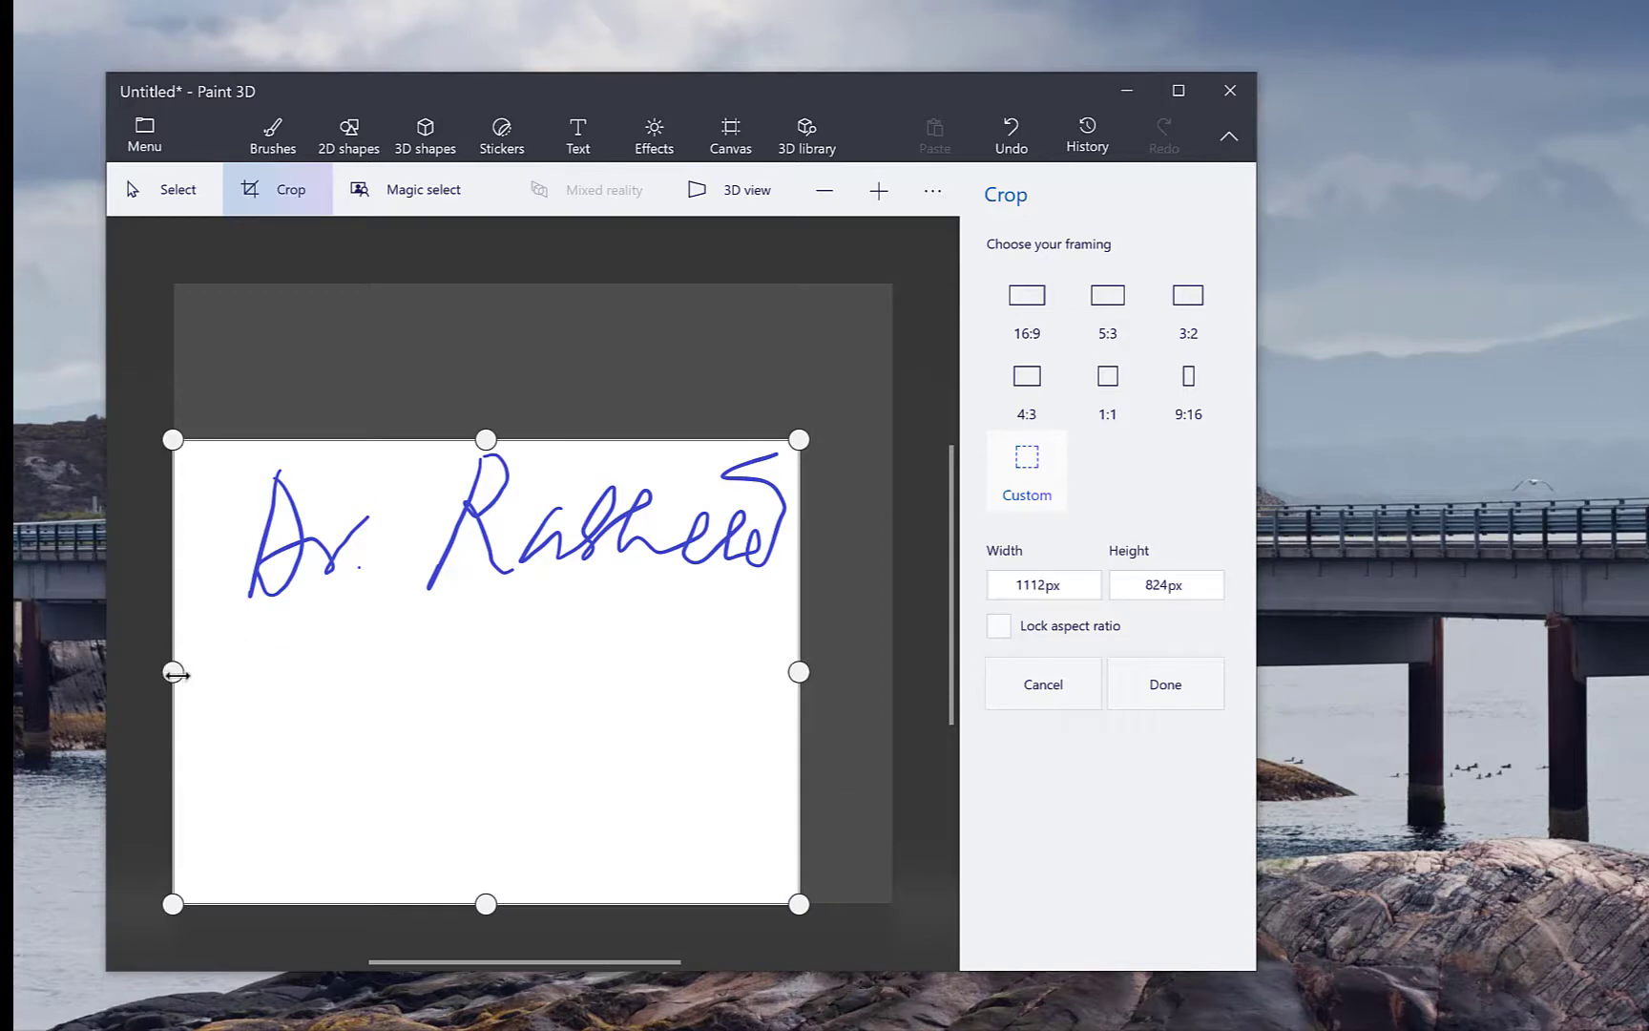
left_click_drag(175, 674, 235, 672)
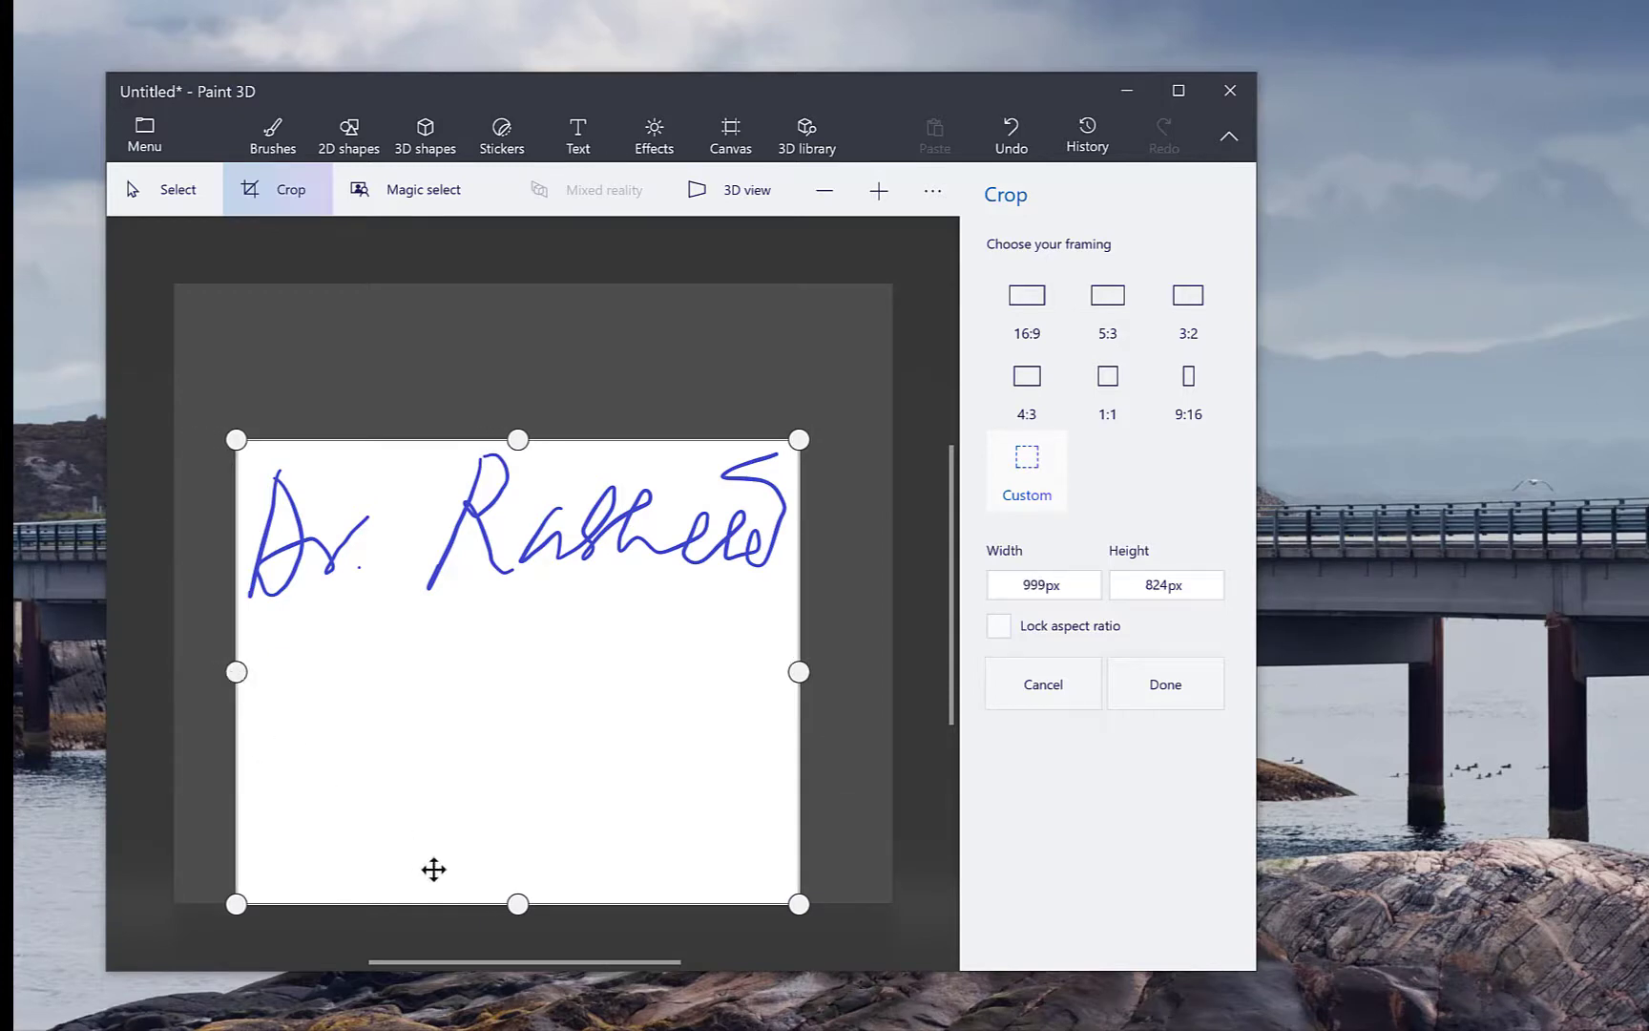
left_click_drag(517, 903, 508, 605)
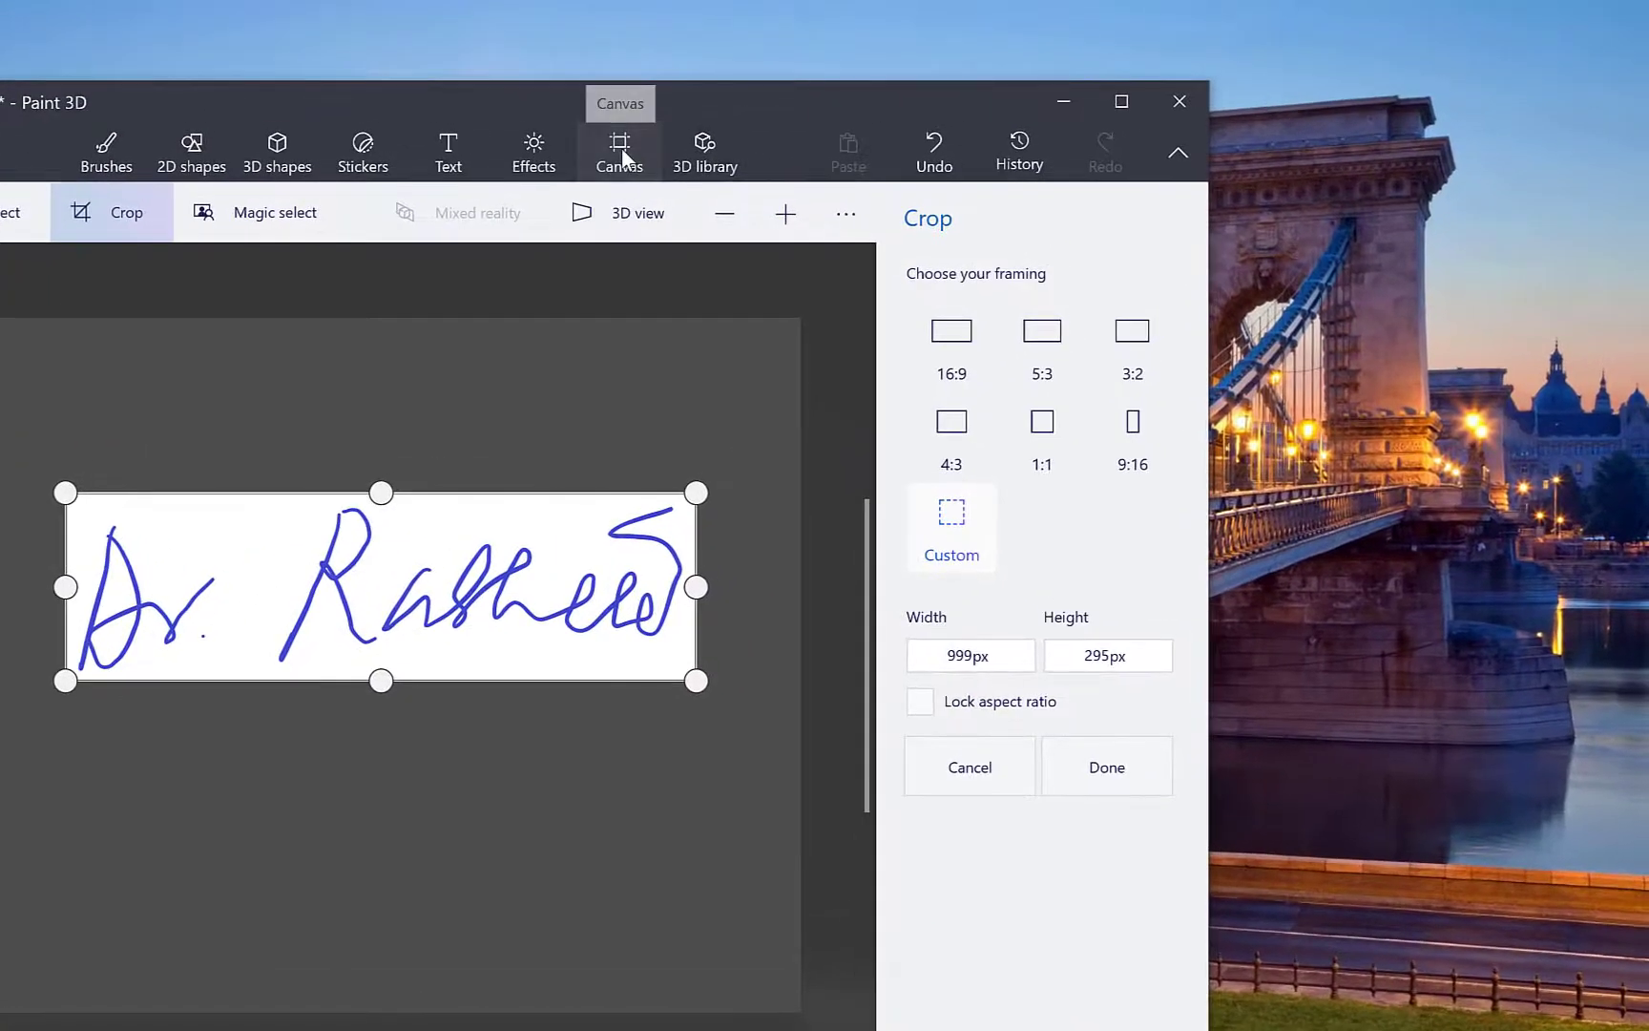
left_click(621, 157)
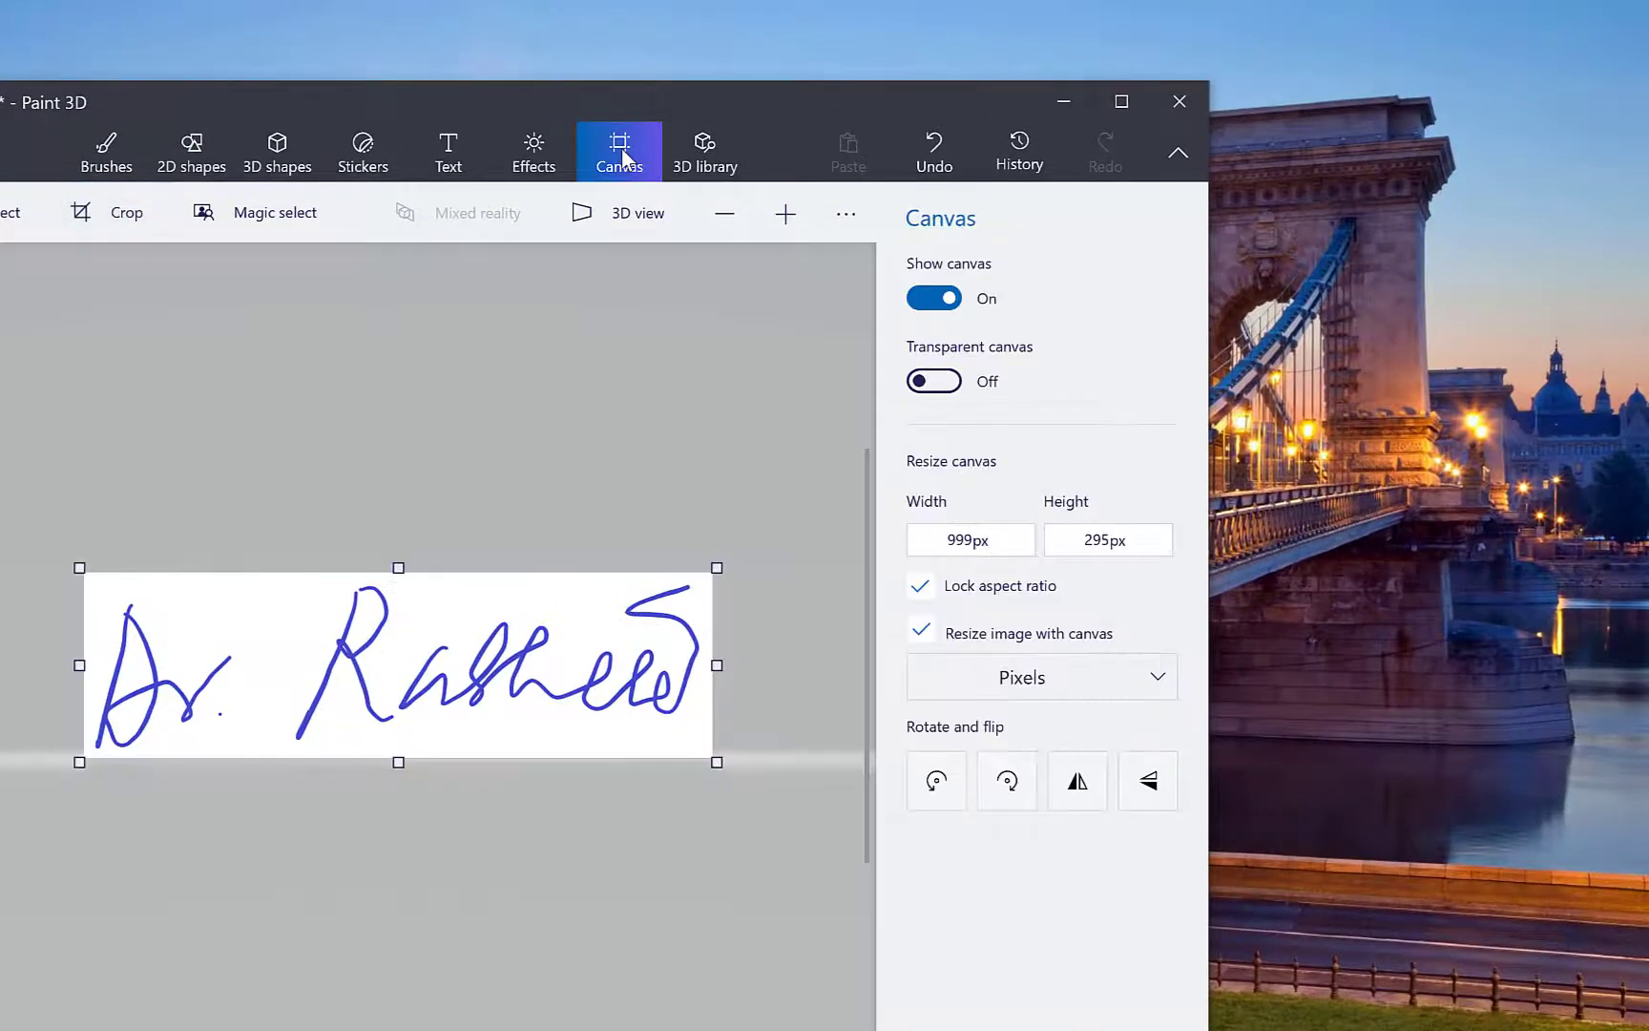
left_click(948, 382)
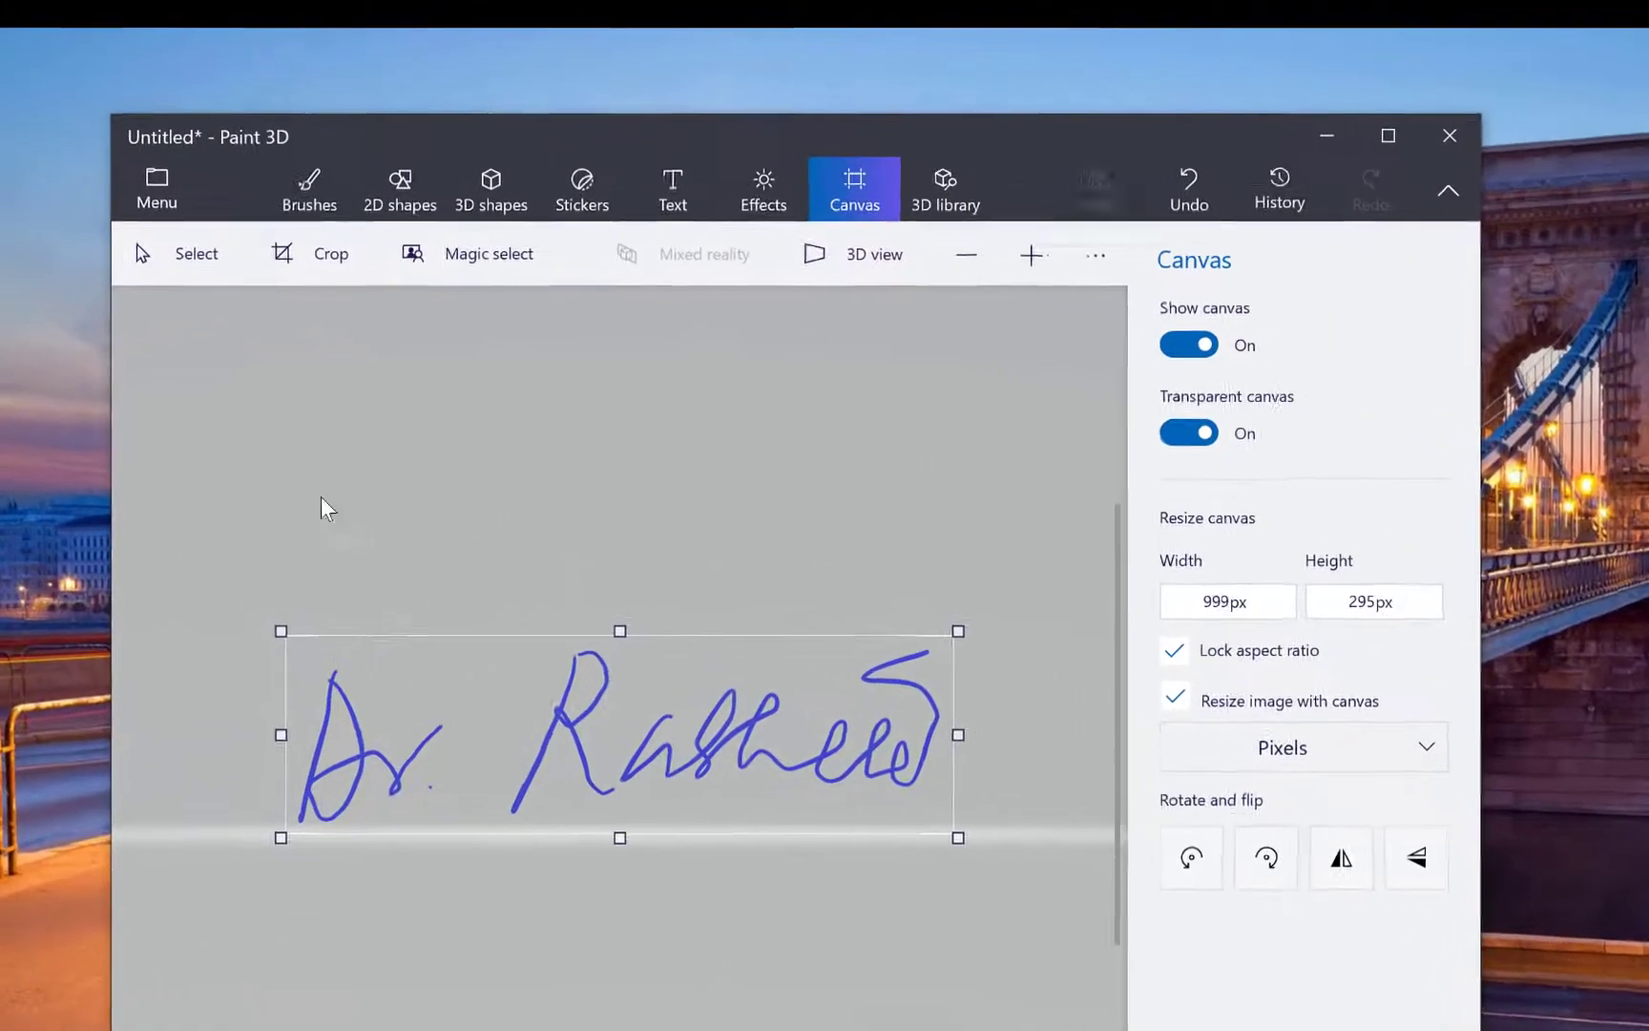
Save a copy of the signature as a PNG image named "sign 1" in the Pictures folder
left_click(154, 187)
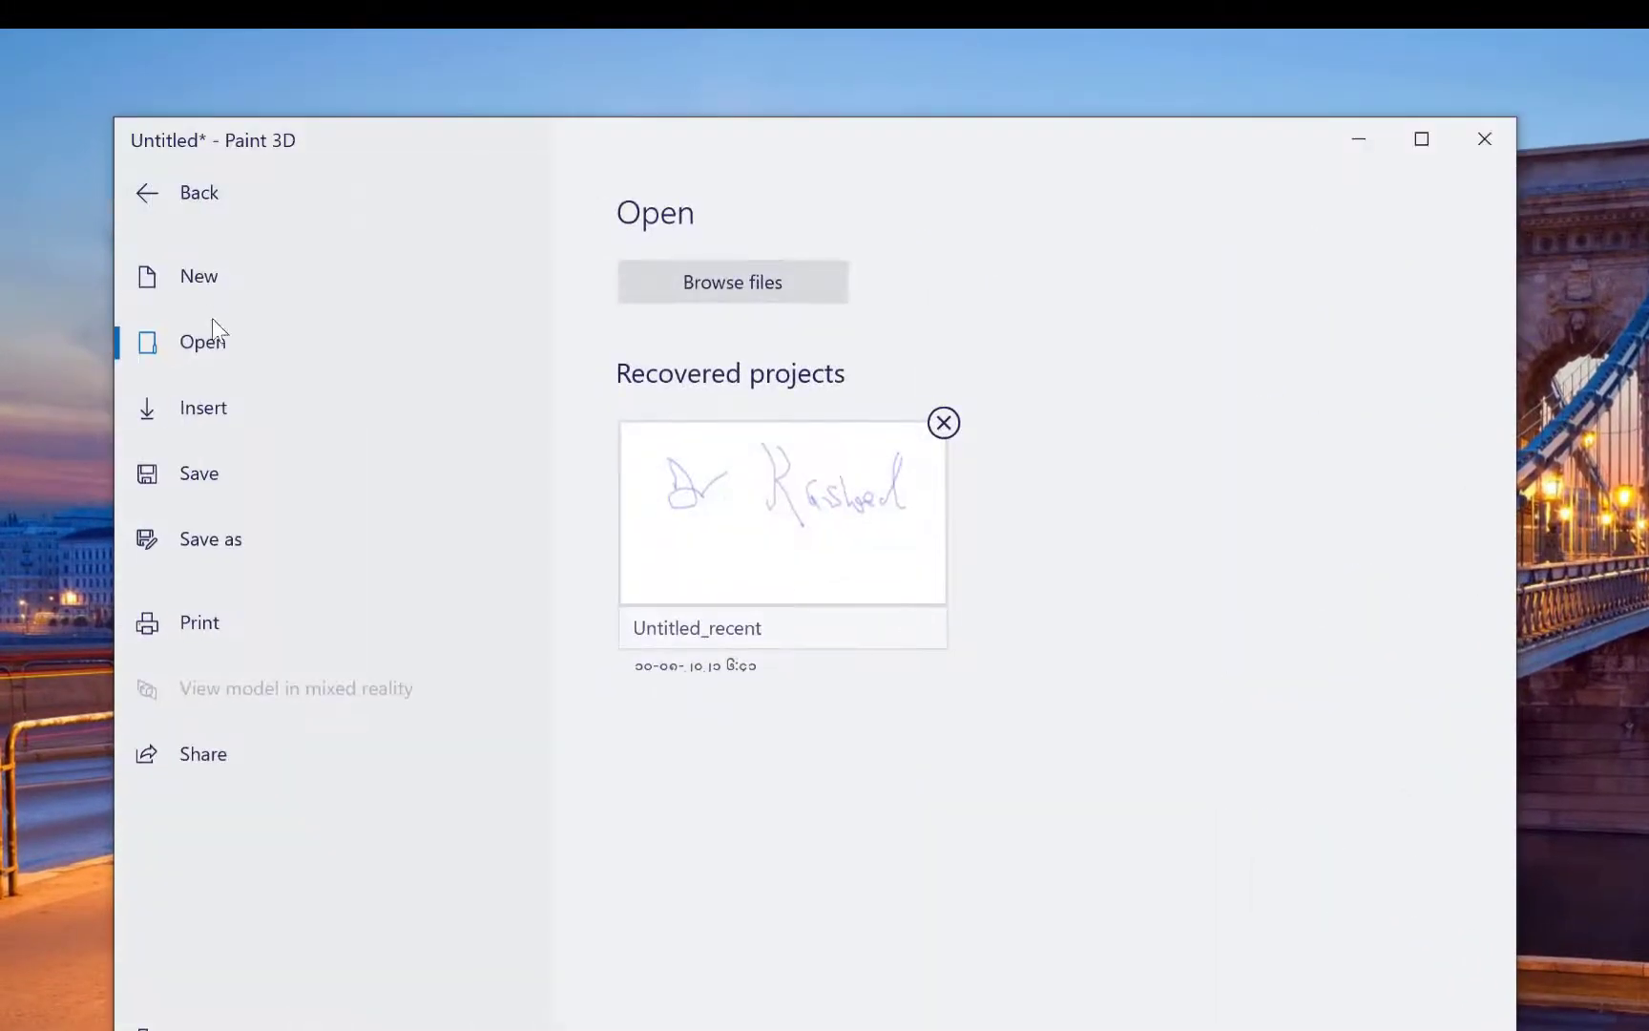
left_click(237, 537)
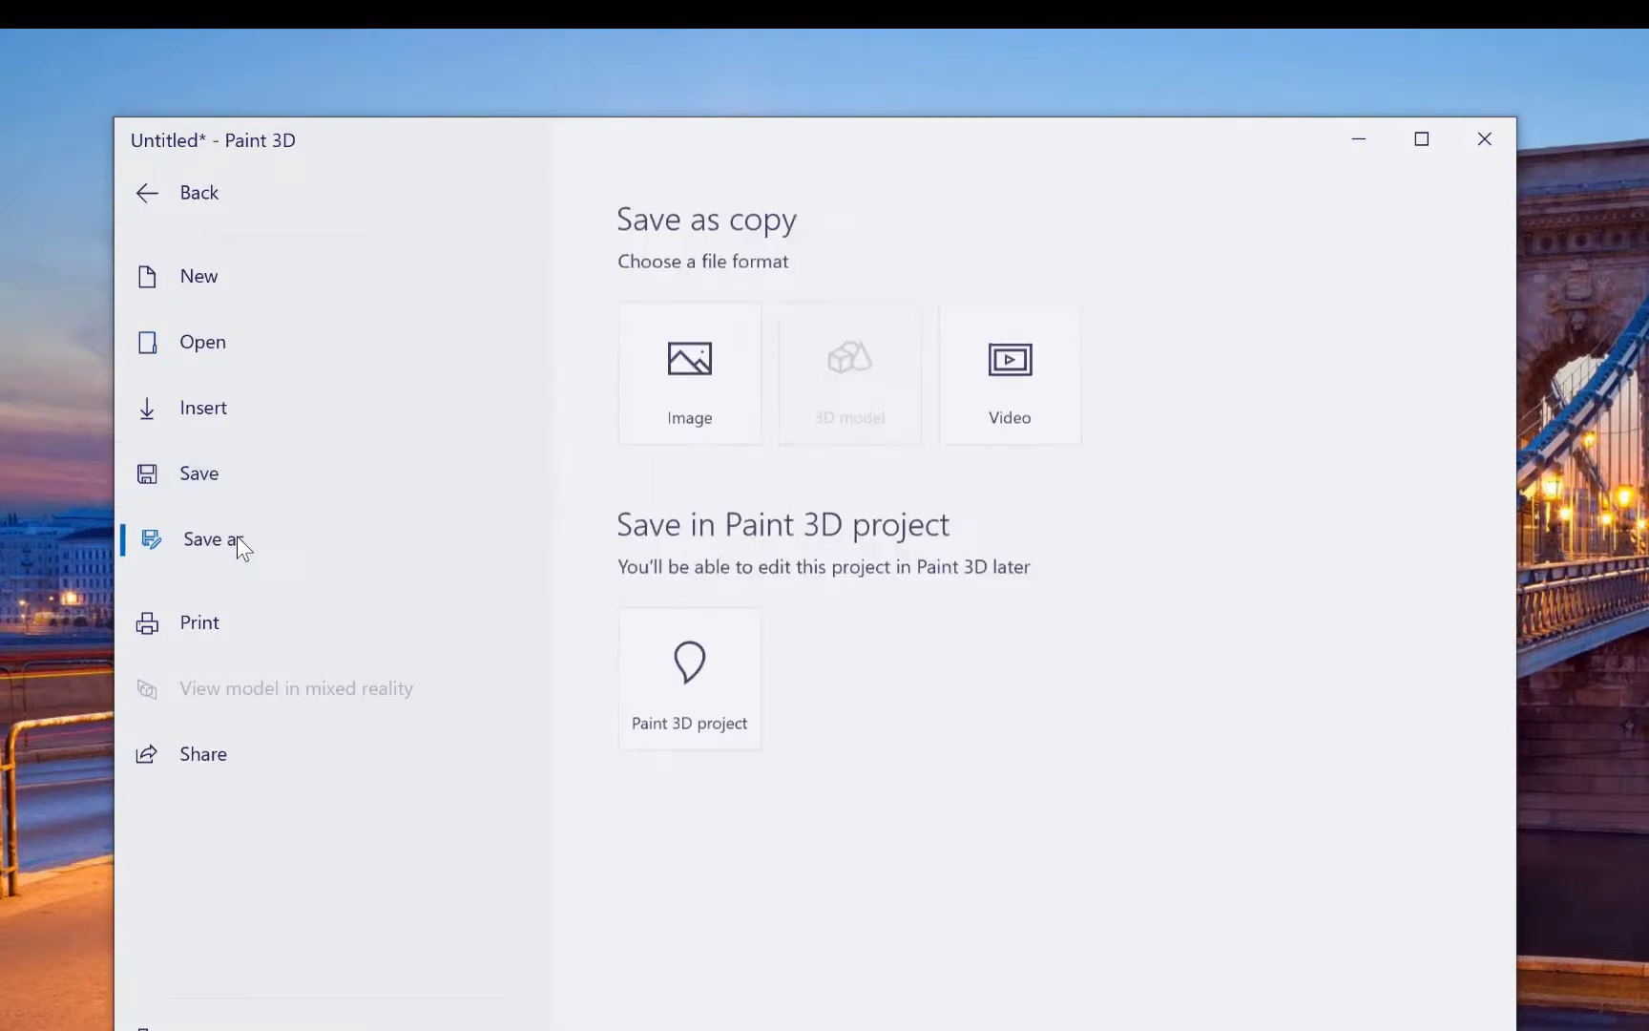
left_click(687, 364)
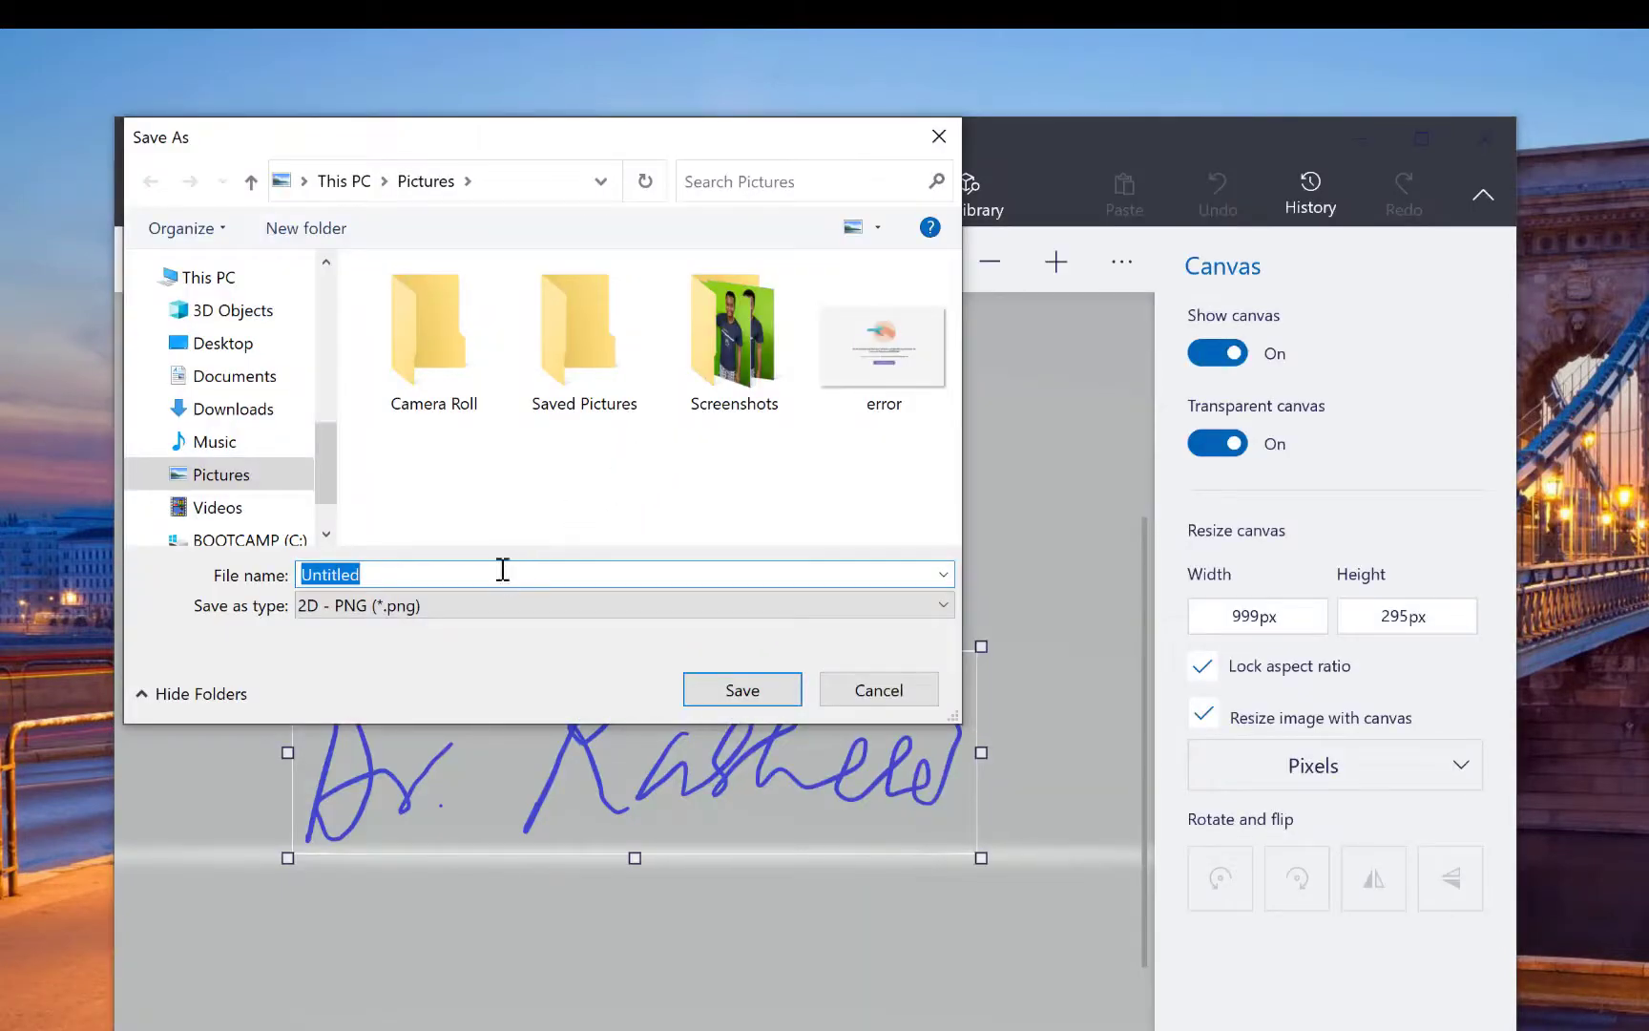
left_click(475, 606)
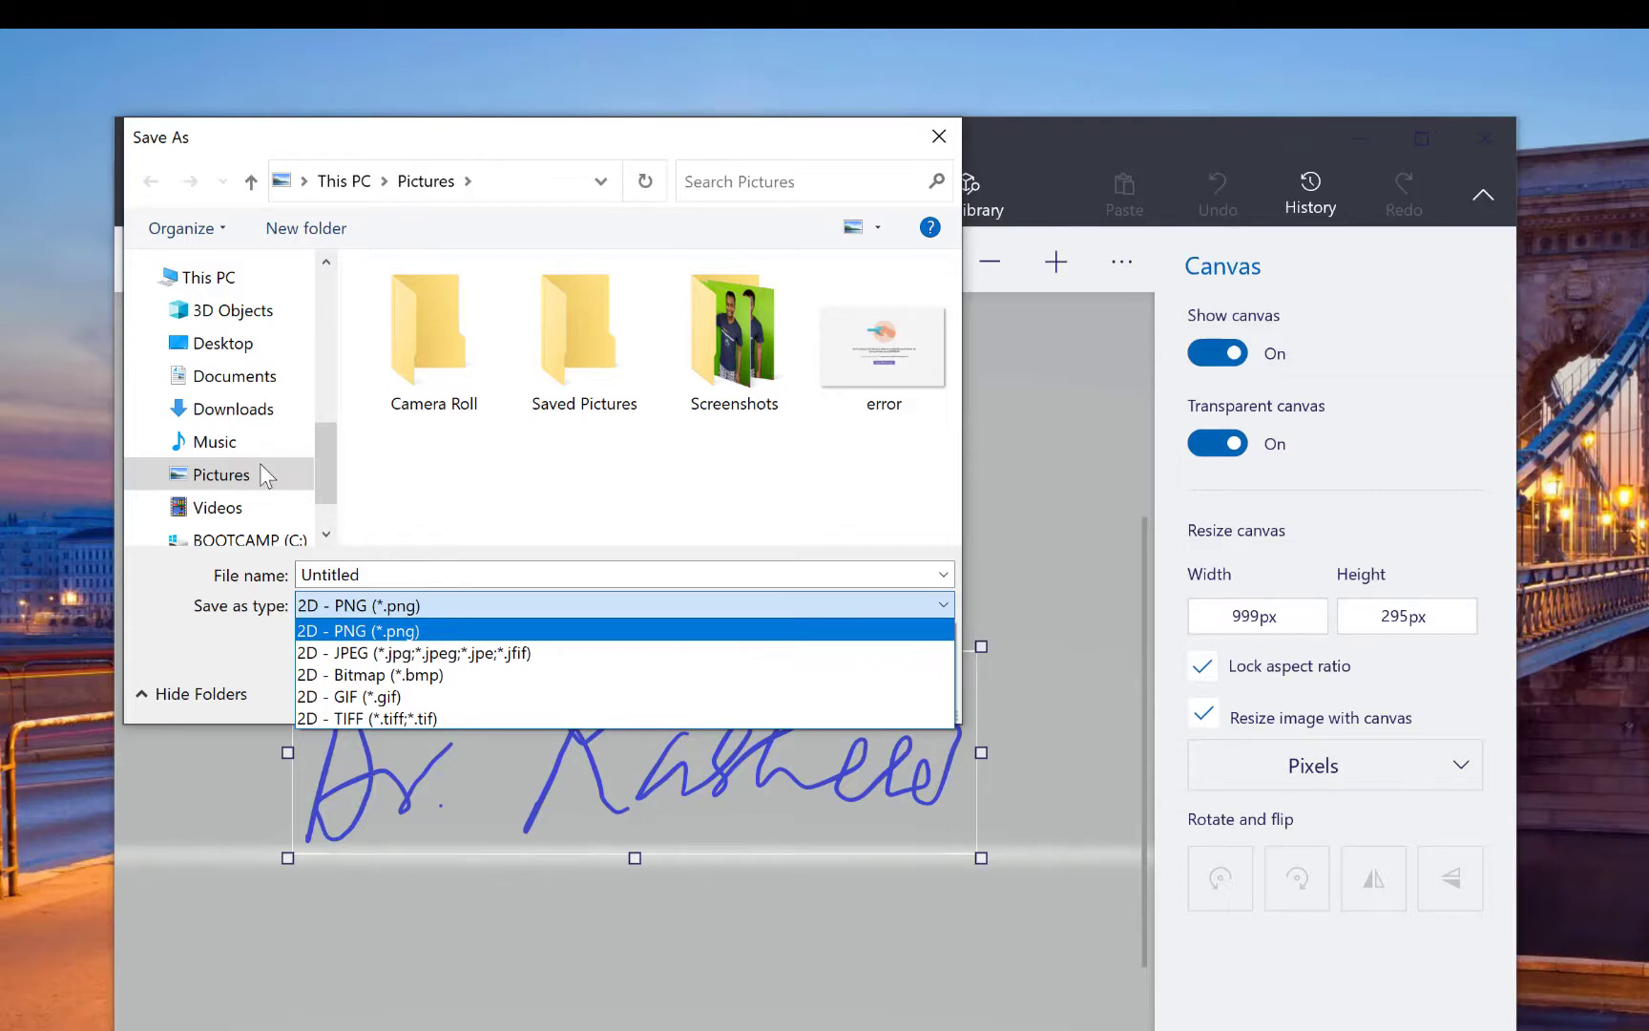
left_click(411, 575)
left_click(413, 574)
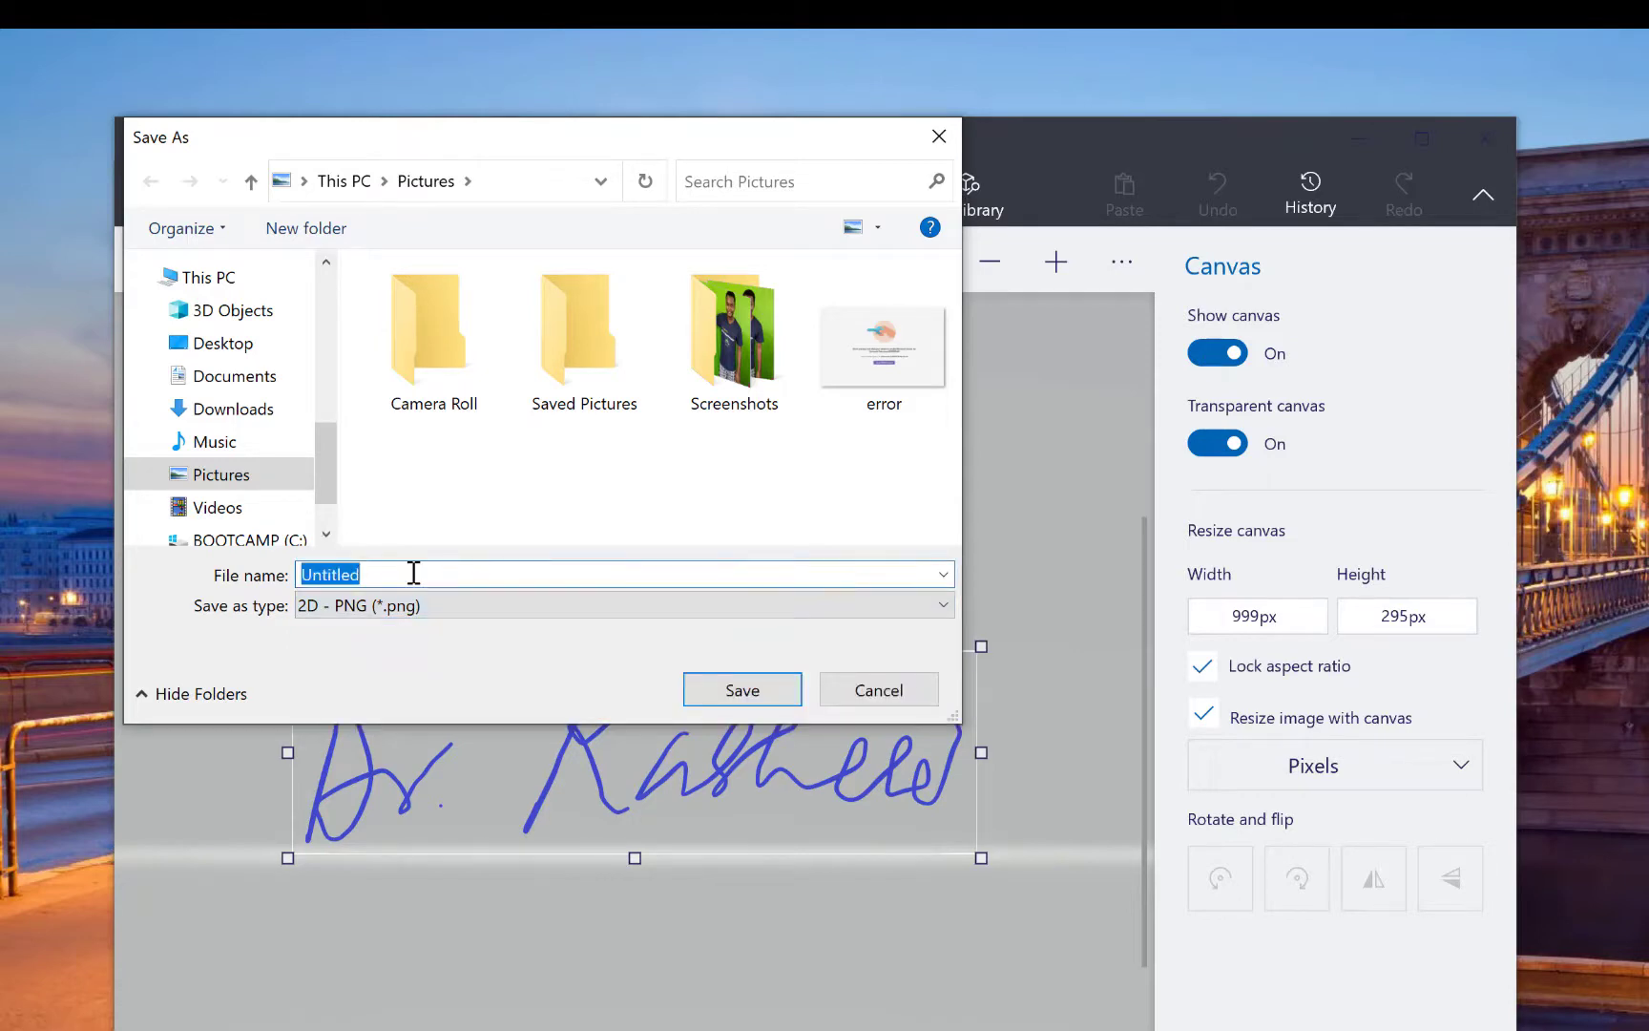
type("sign 1")
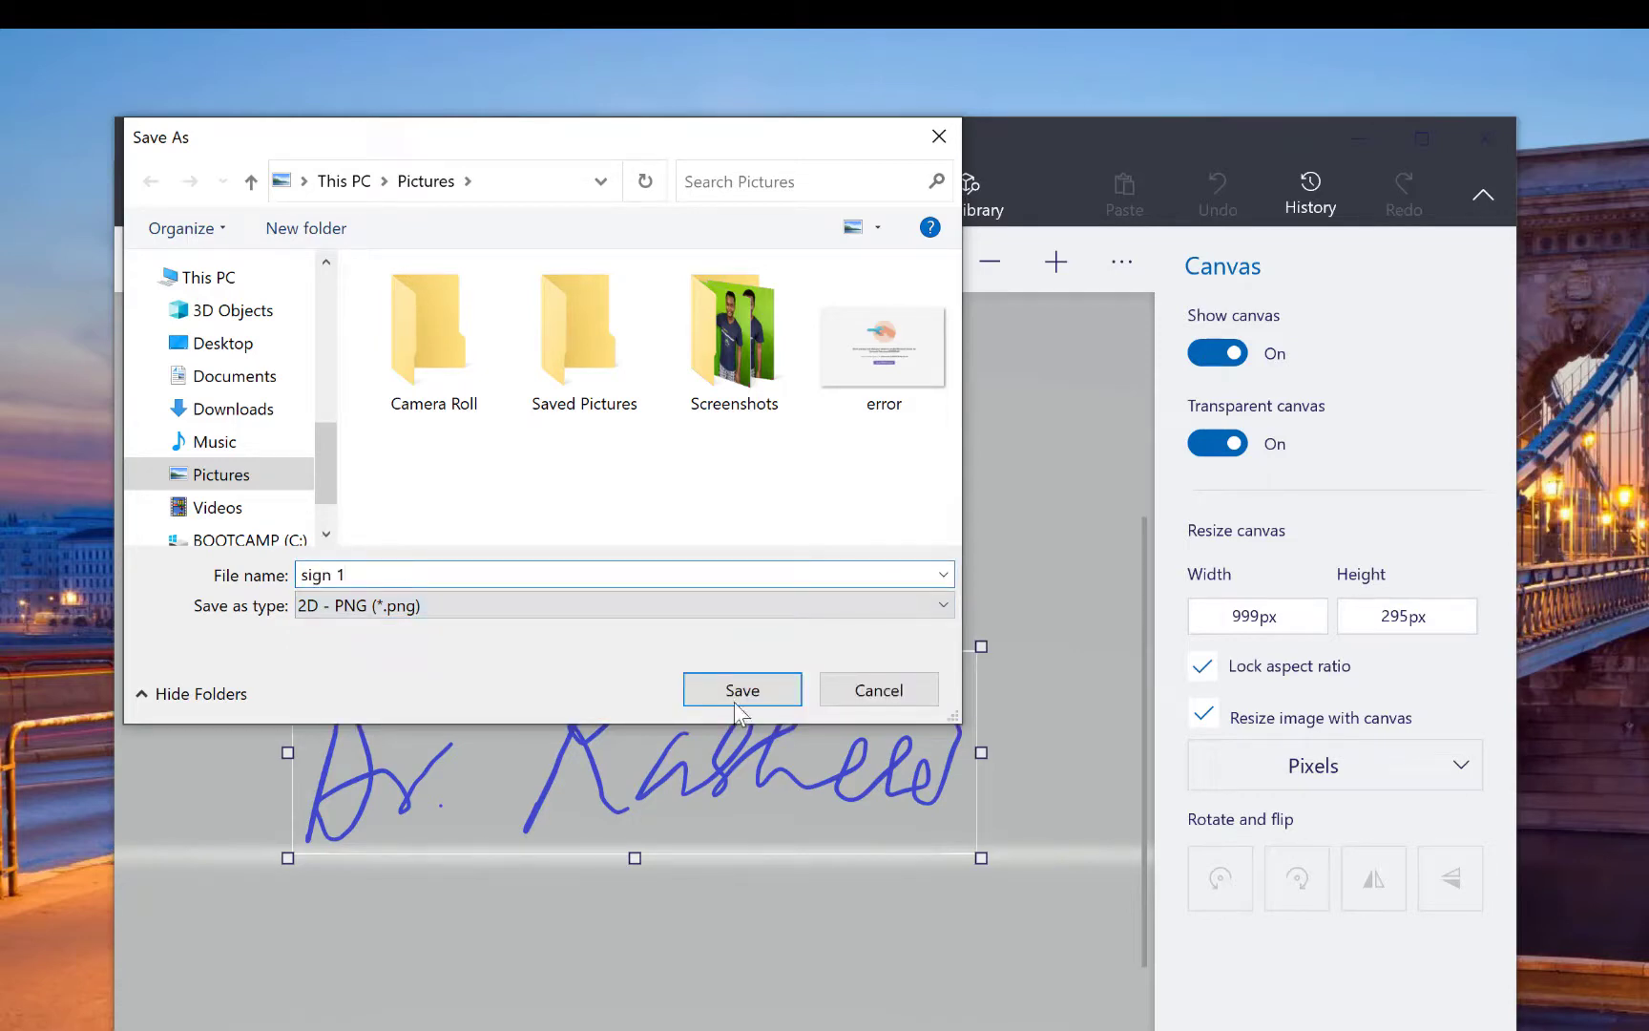
left_click(736, 701)
Switch to the cover letter in Word and insert the "sign 1" picture from the Pictures folder below "Sincerely,"
left_click(1363, 140)
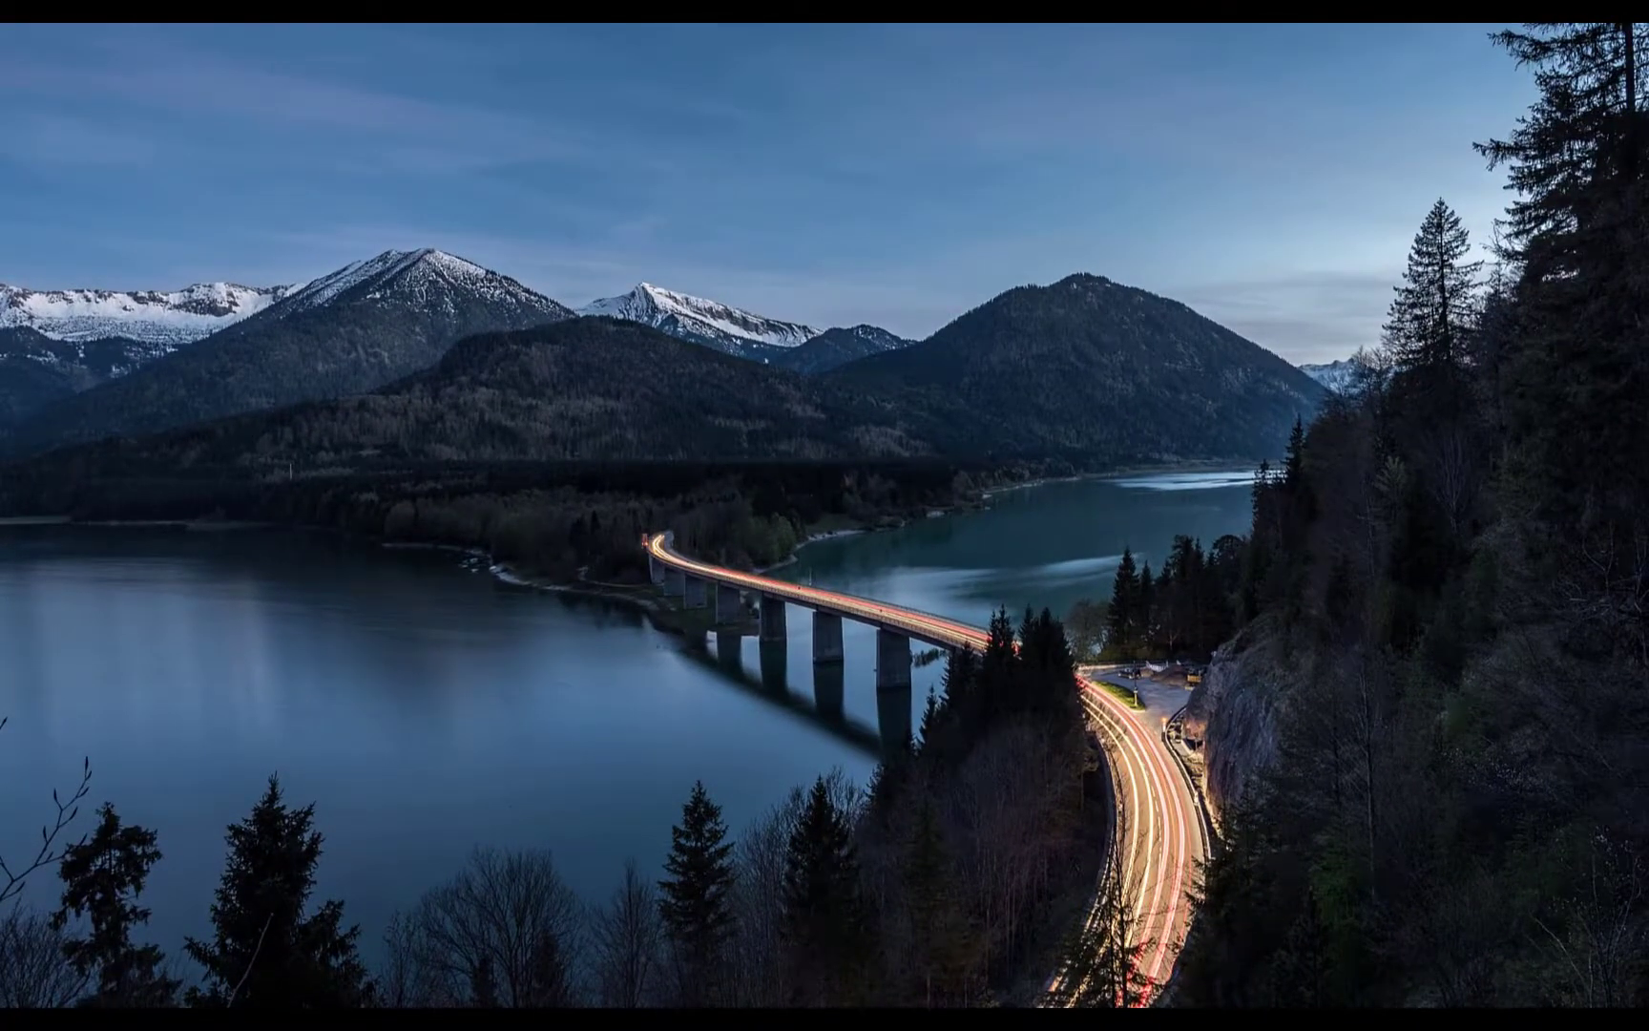
left_click(922, 1017)
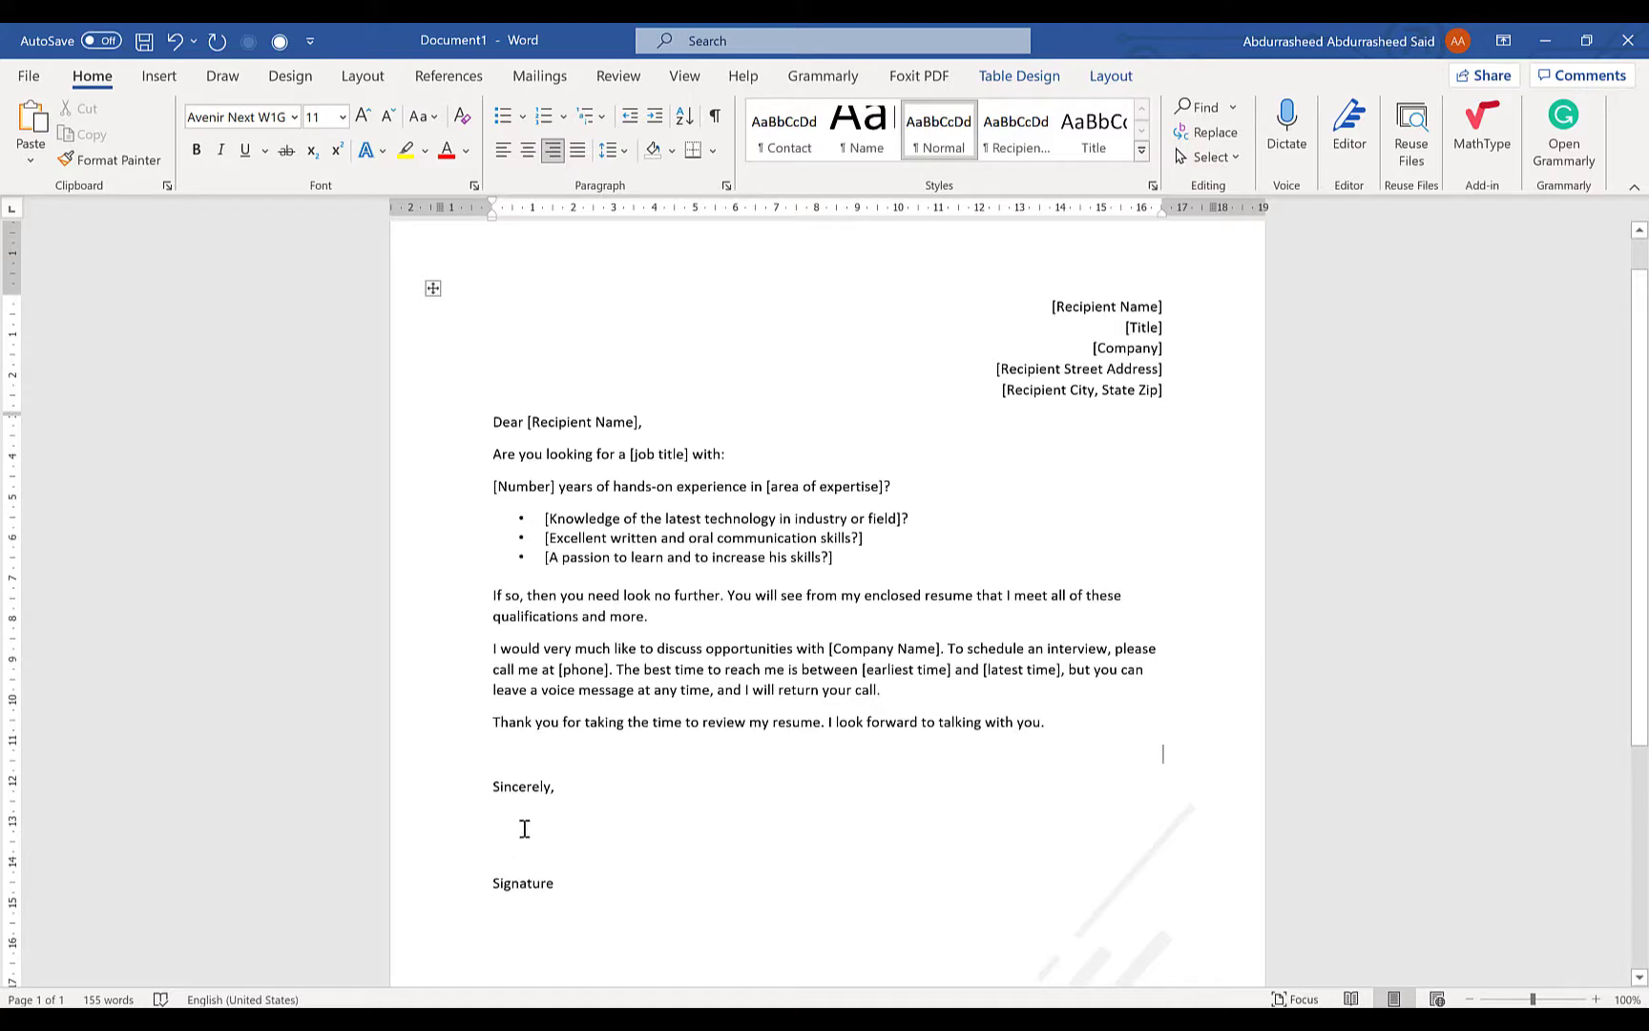
left_click(561, 819)
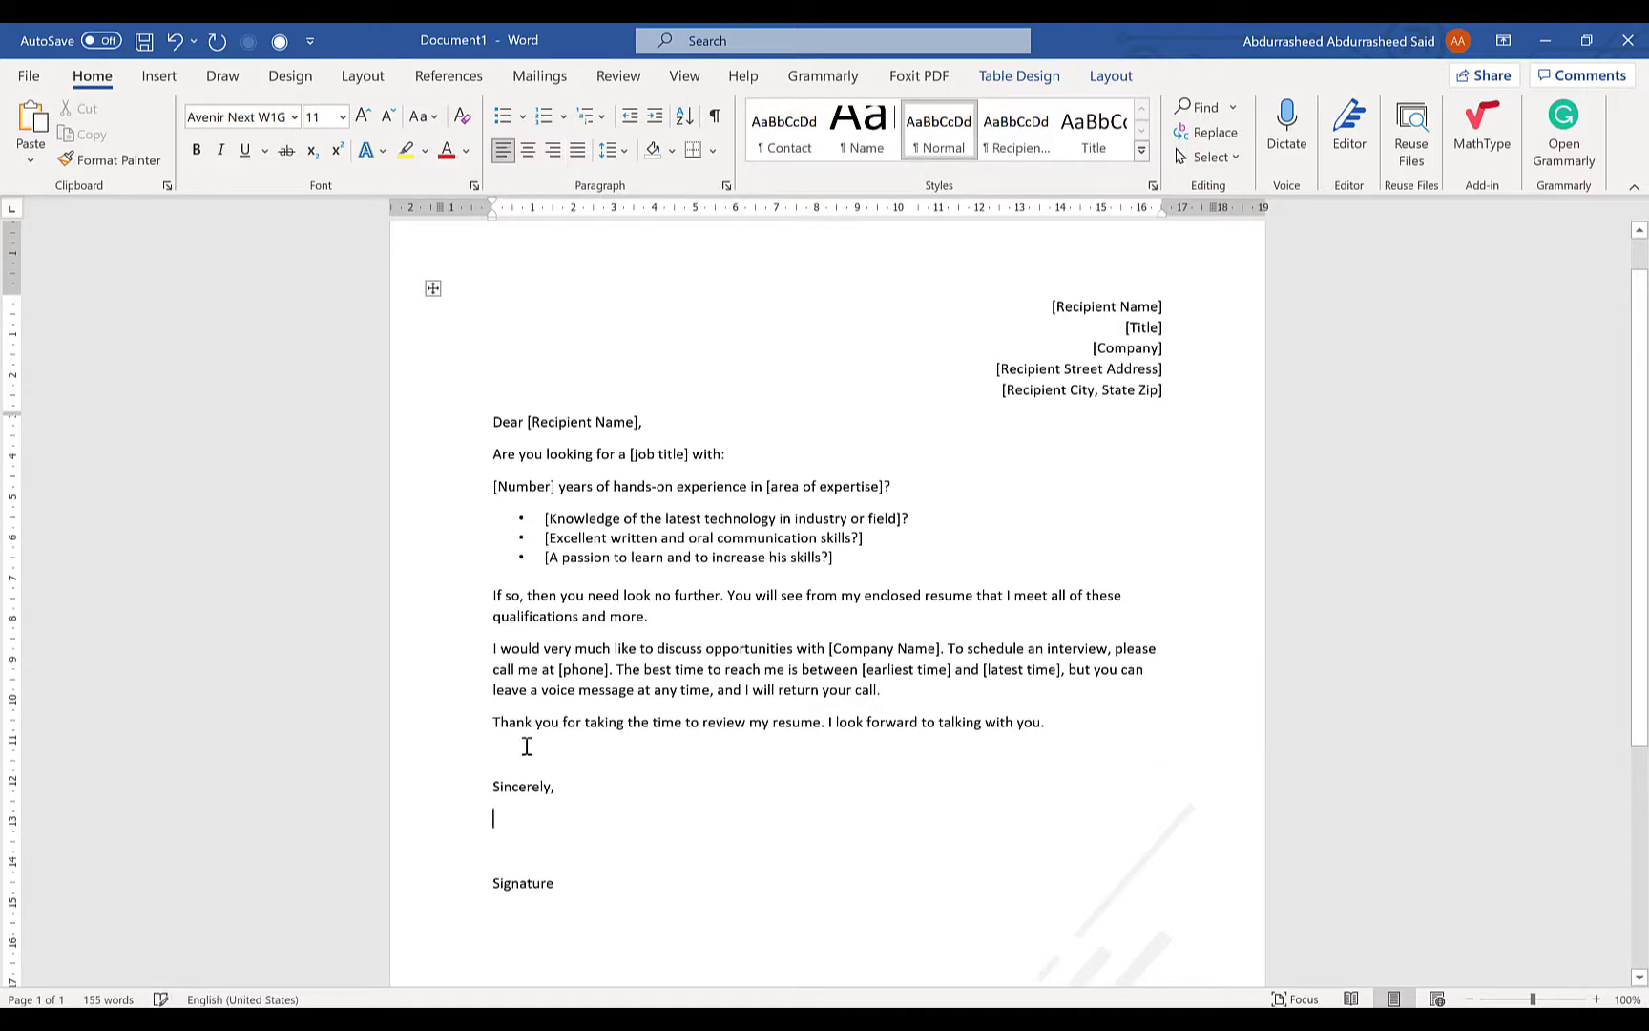
left_click(159, 77)
left_click(216, 164)
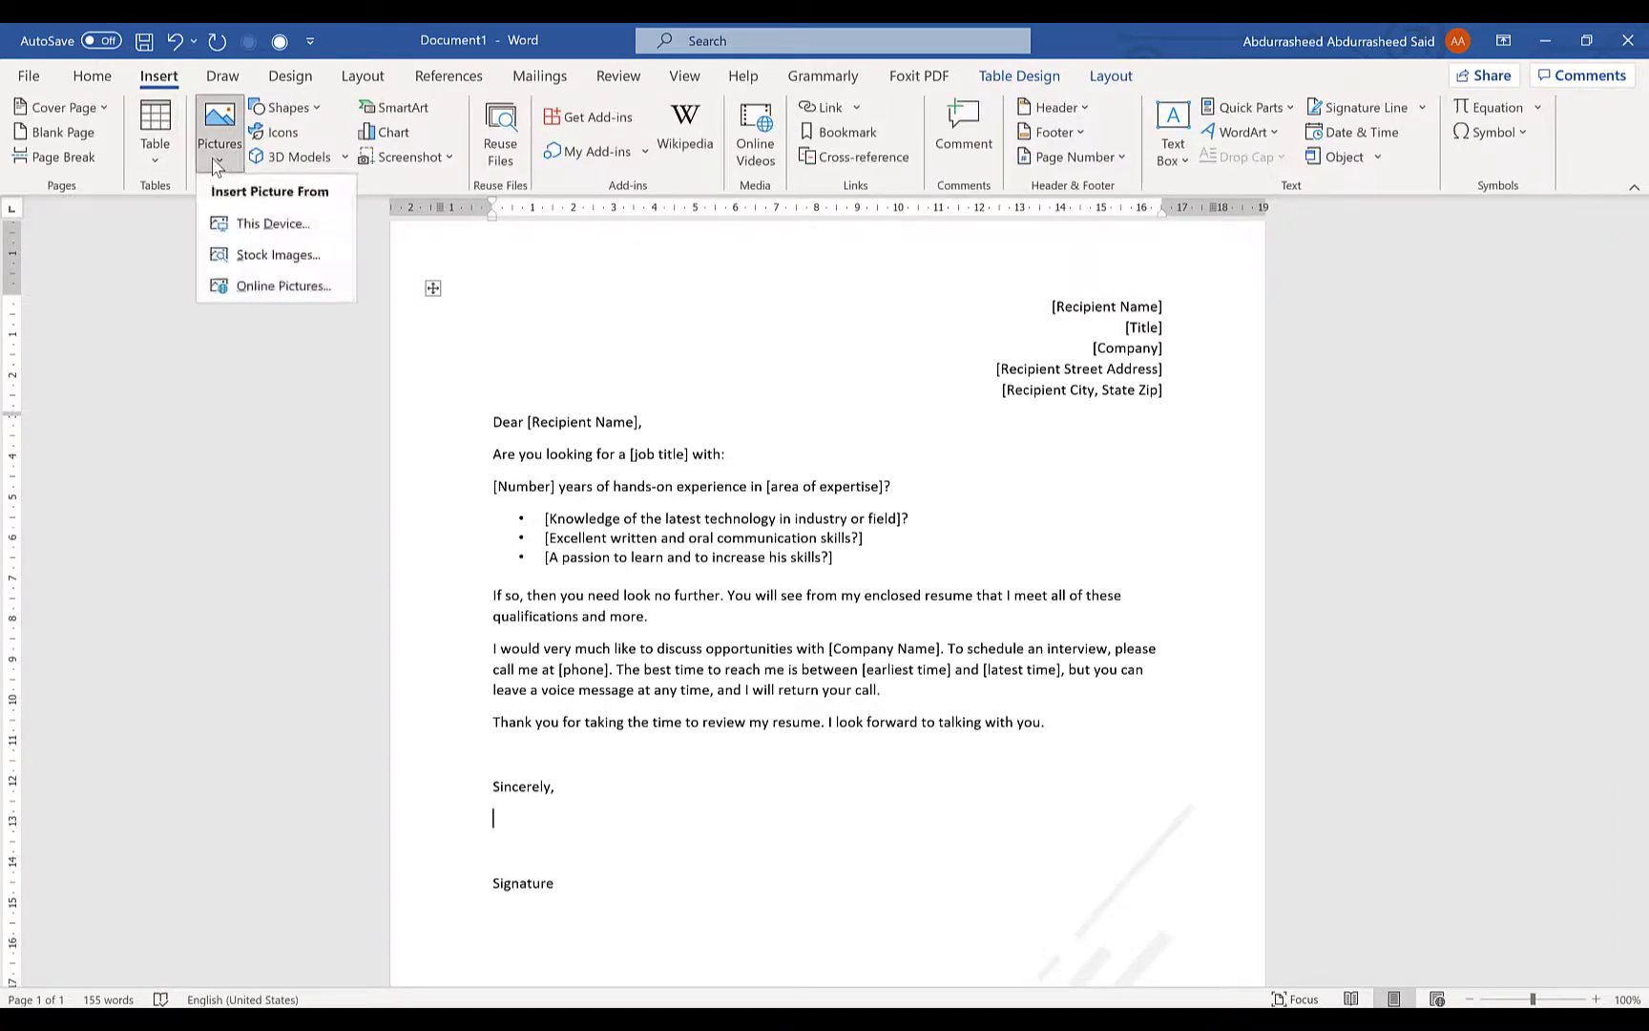
left_click(245, 229)
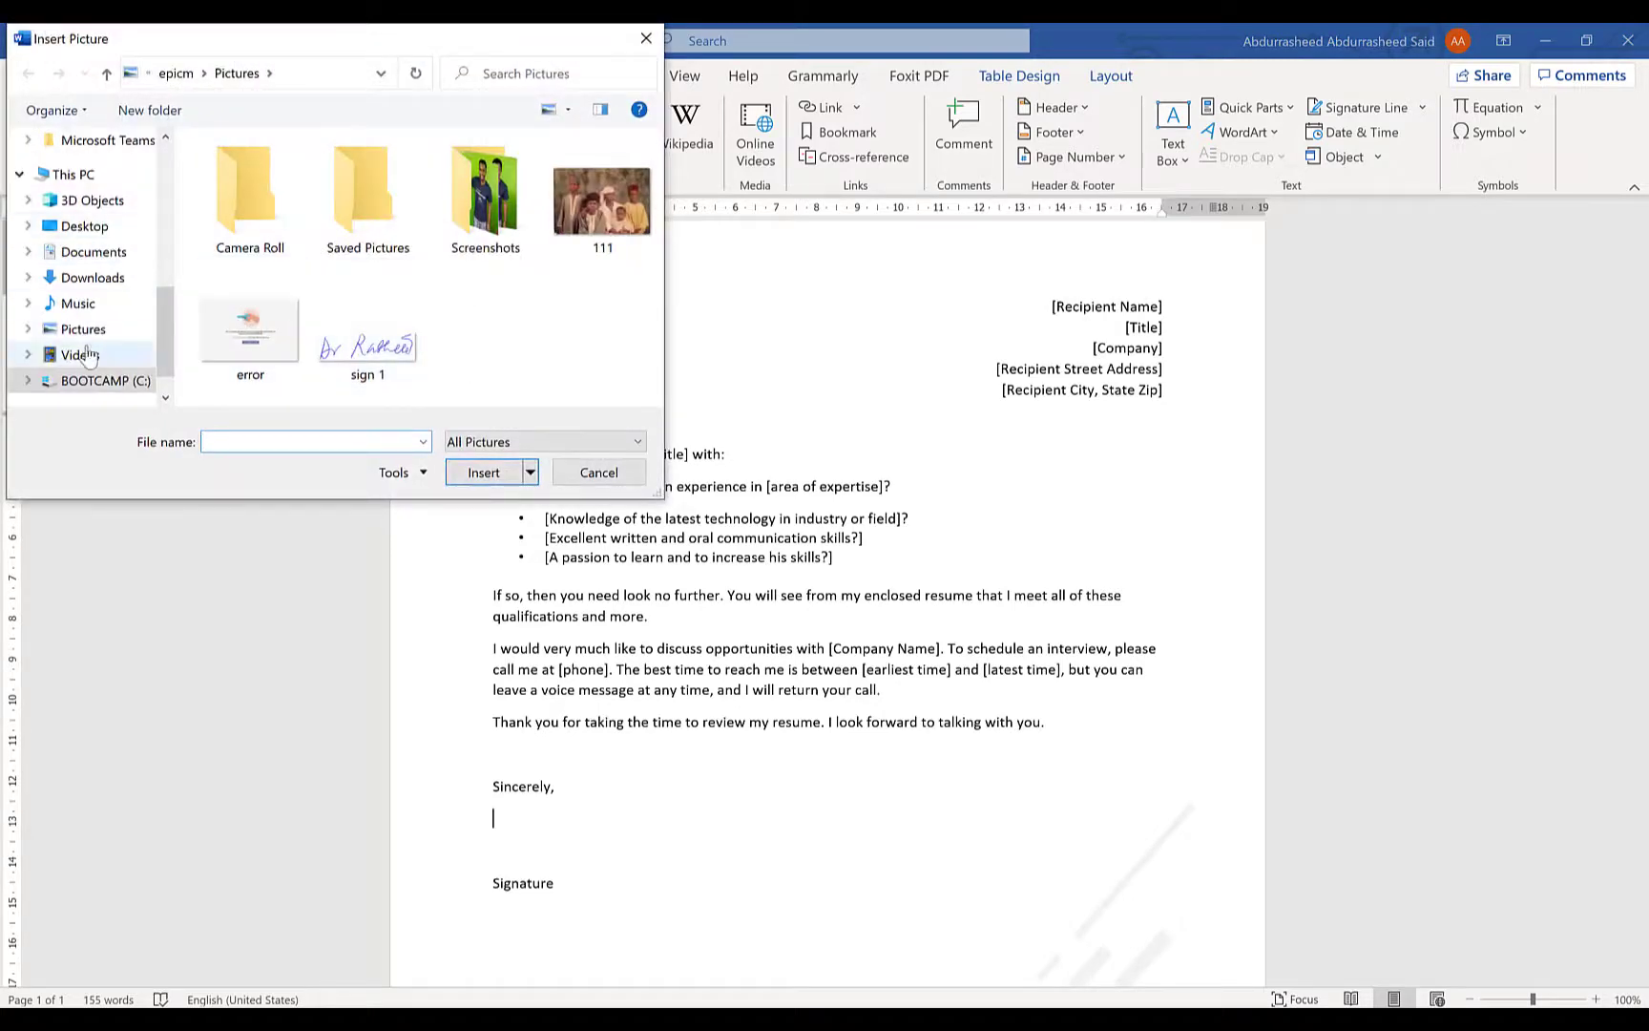
left_click(359, 351)
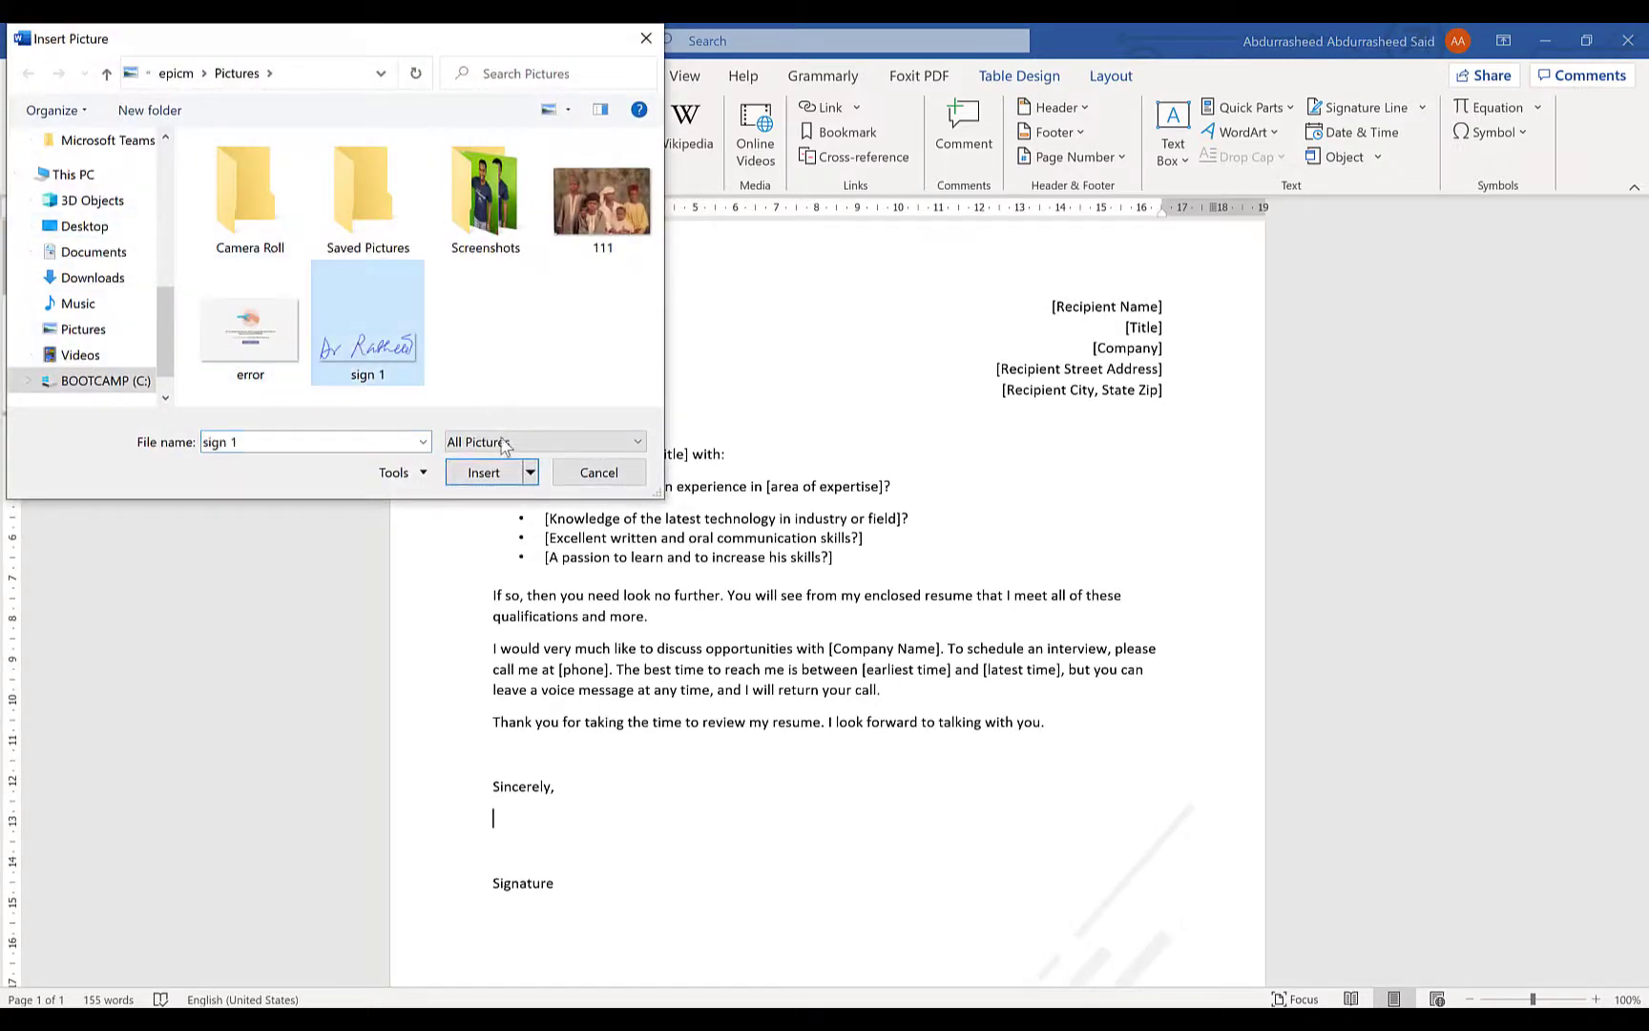
left_click(481, 471)
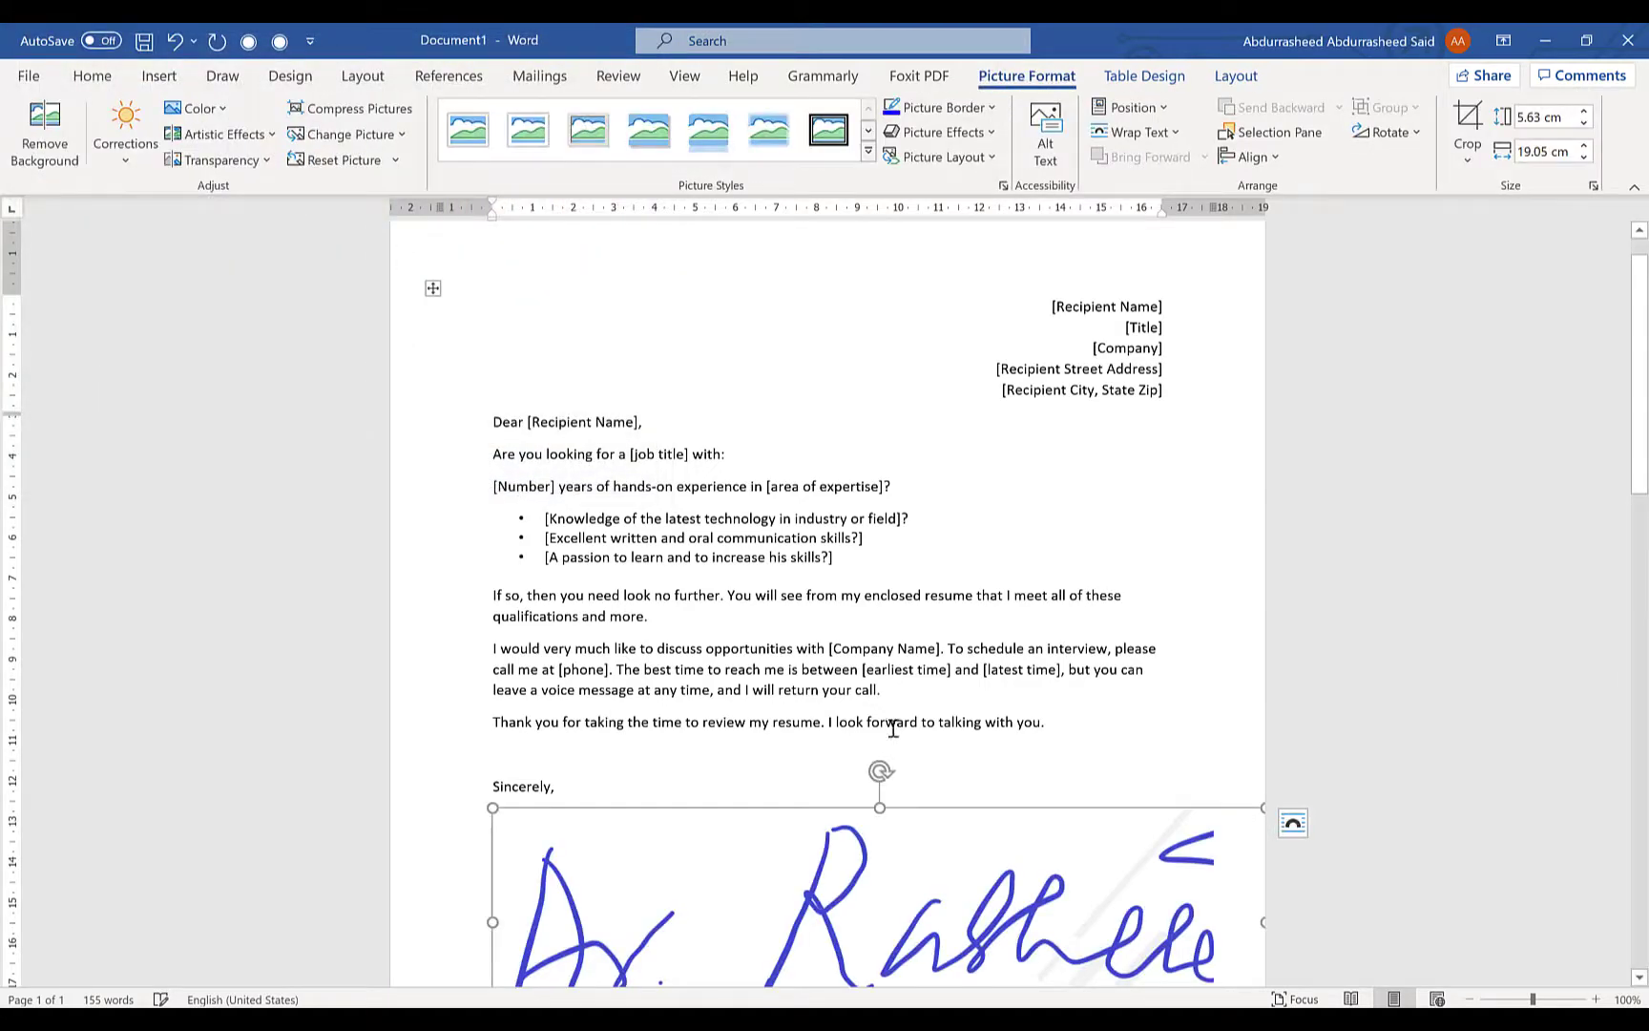
Shrink the inserted signature picture proportionally to about 1.03 cm high and 3.49 cm wide
scroll(892, 728, "down", 4)
scroll(787, 589, "down", 2)
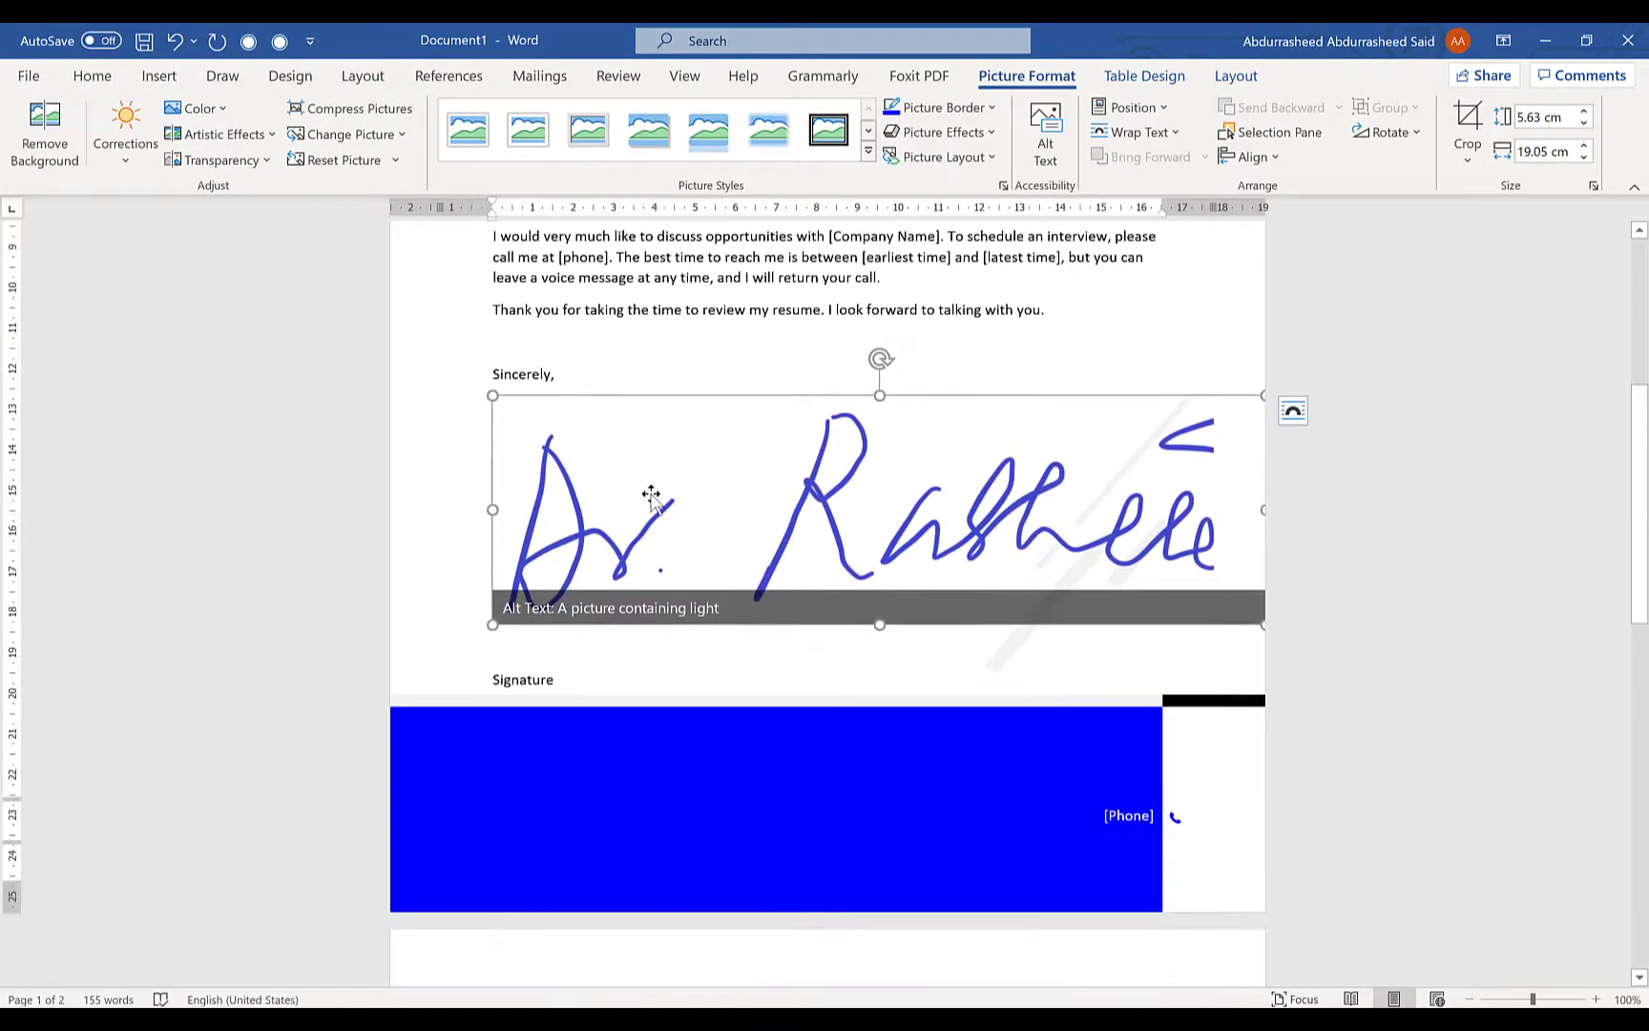
scroll(554, 510, "up", 1)
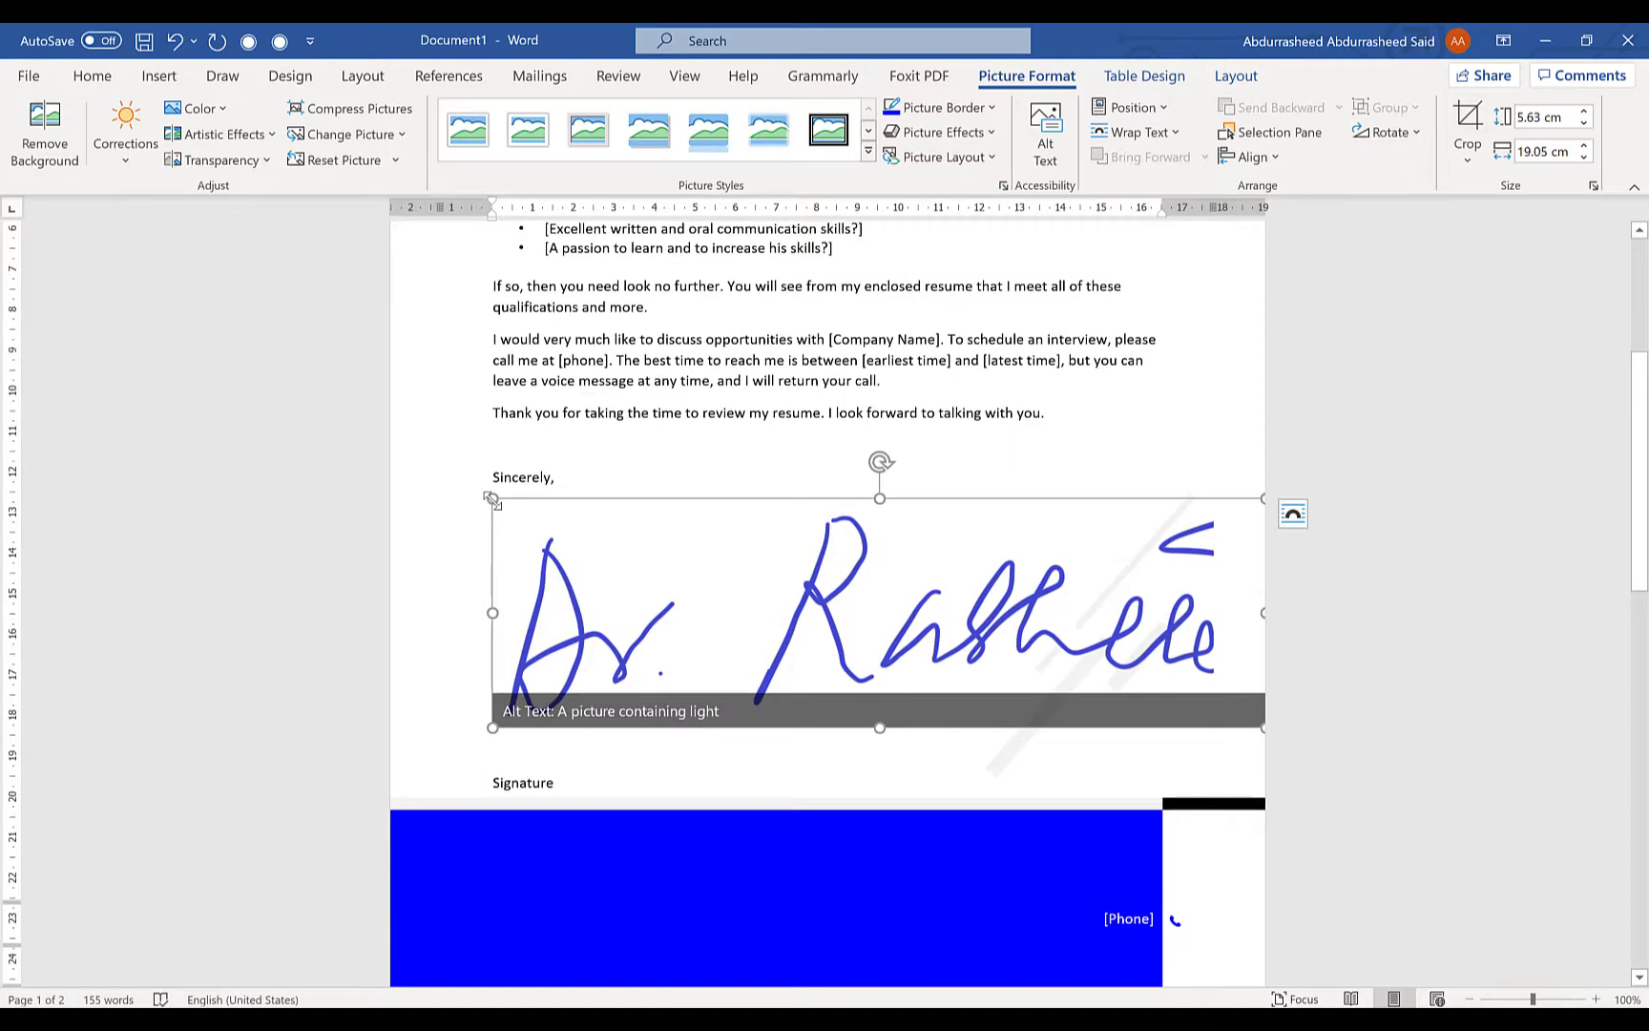
mouse_move(491, 498)
left_mouse_down()
mouse_move(802, 619)
mouse_move(816, 640)
left_mouse_up()
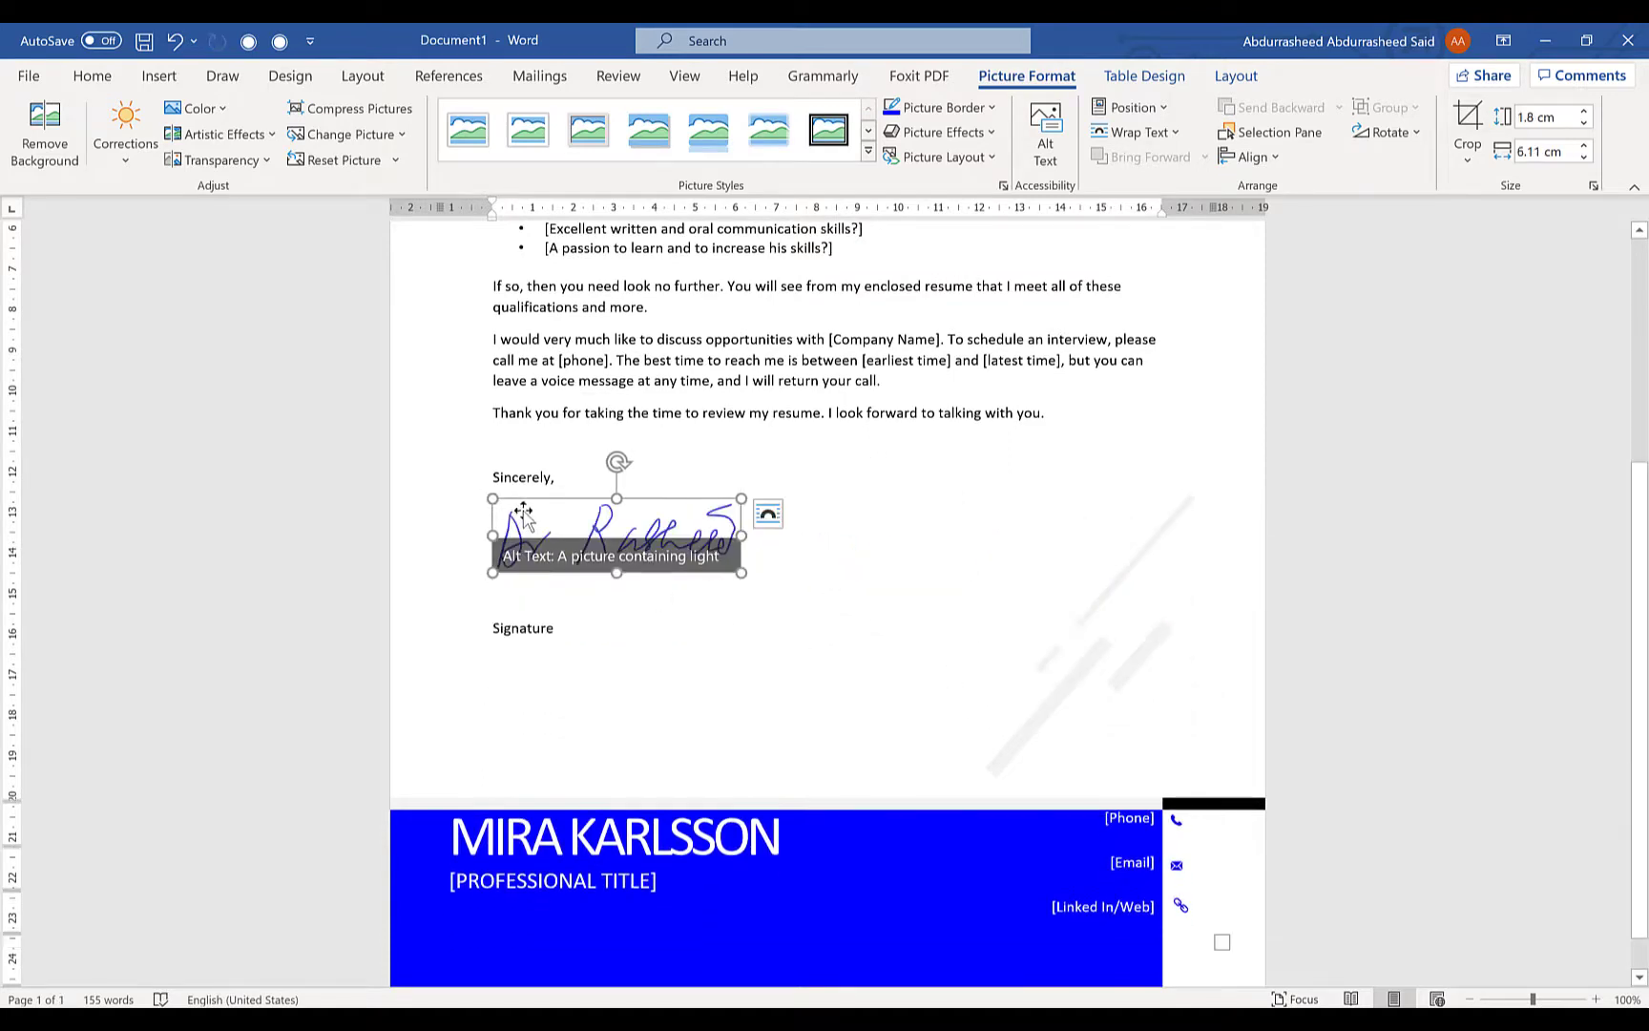
left_click_drag(492, 498, 553, 535)
scroll(793, 593, "up", 3)
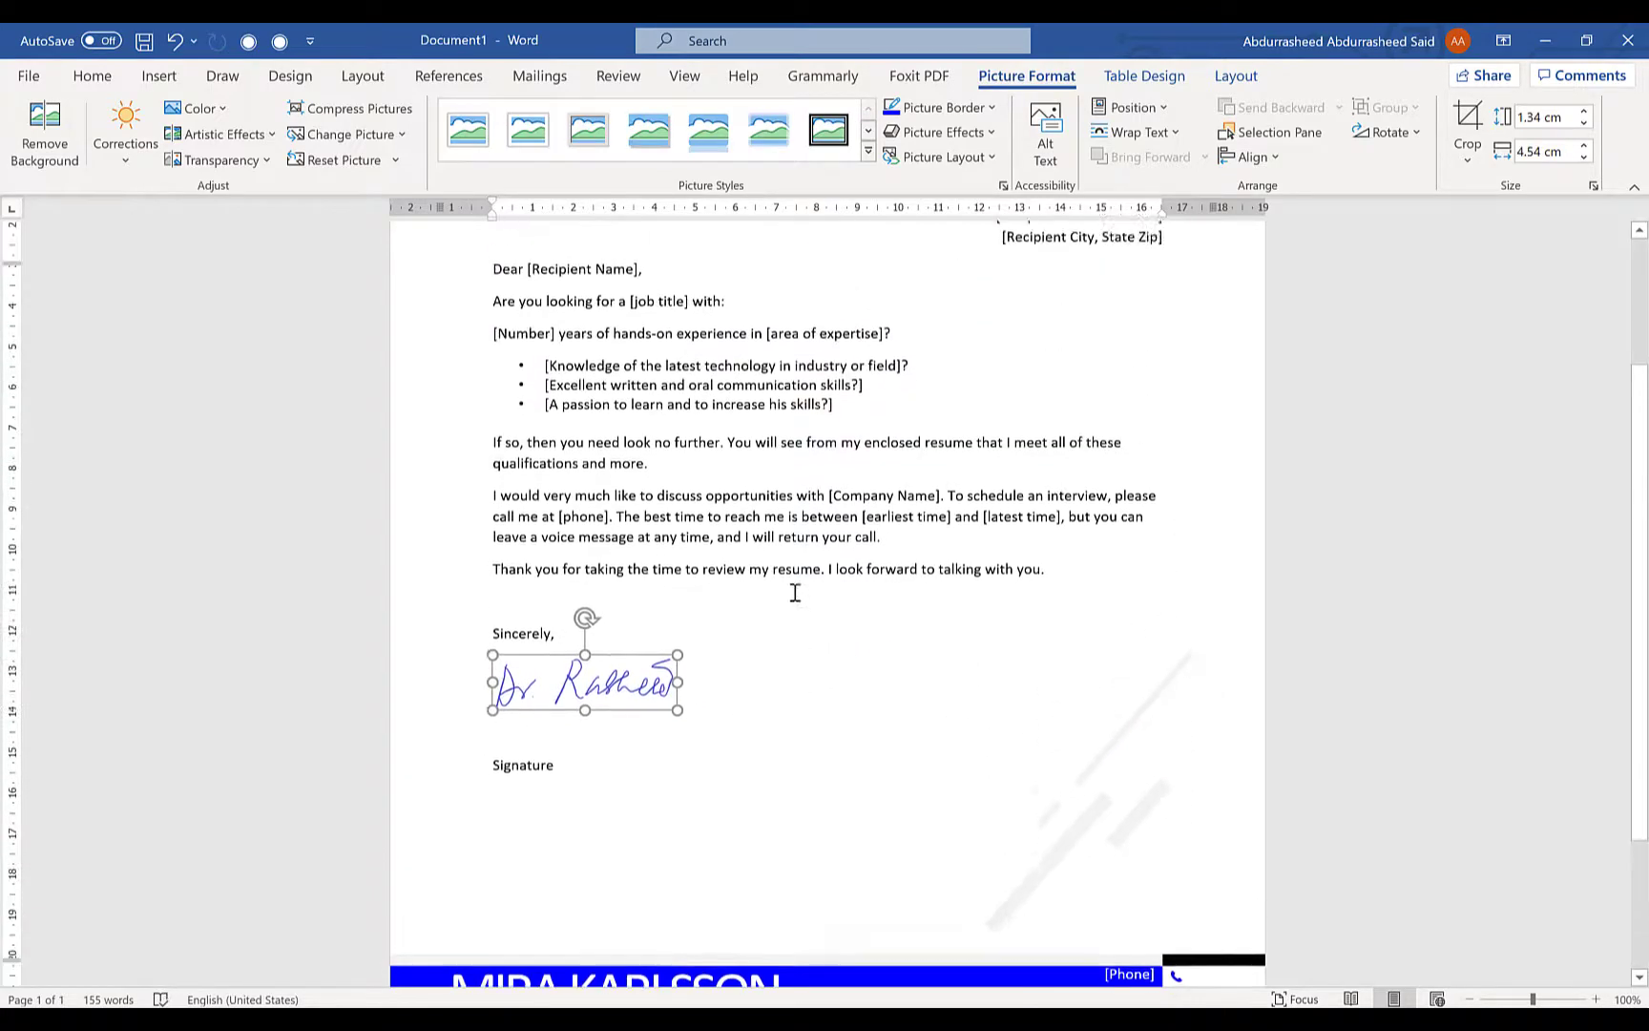
scroll(794, 593, "up", 3)
left_click_drag(493, 812, 538, 835)
left_click(817, 788)
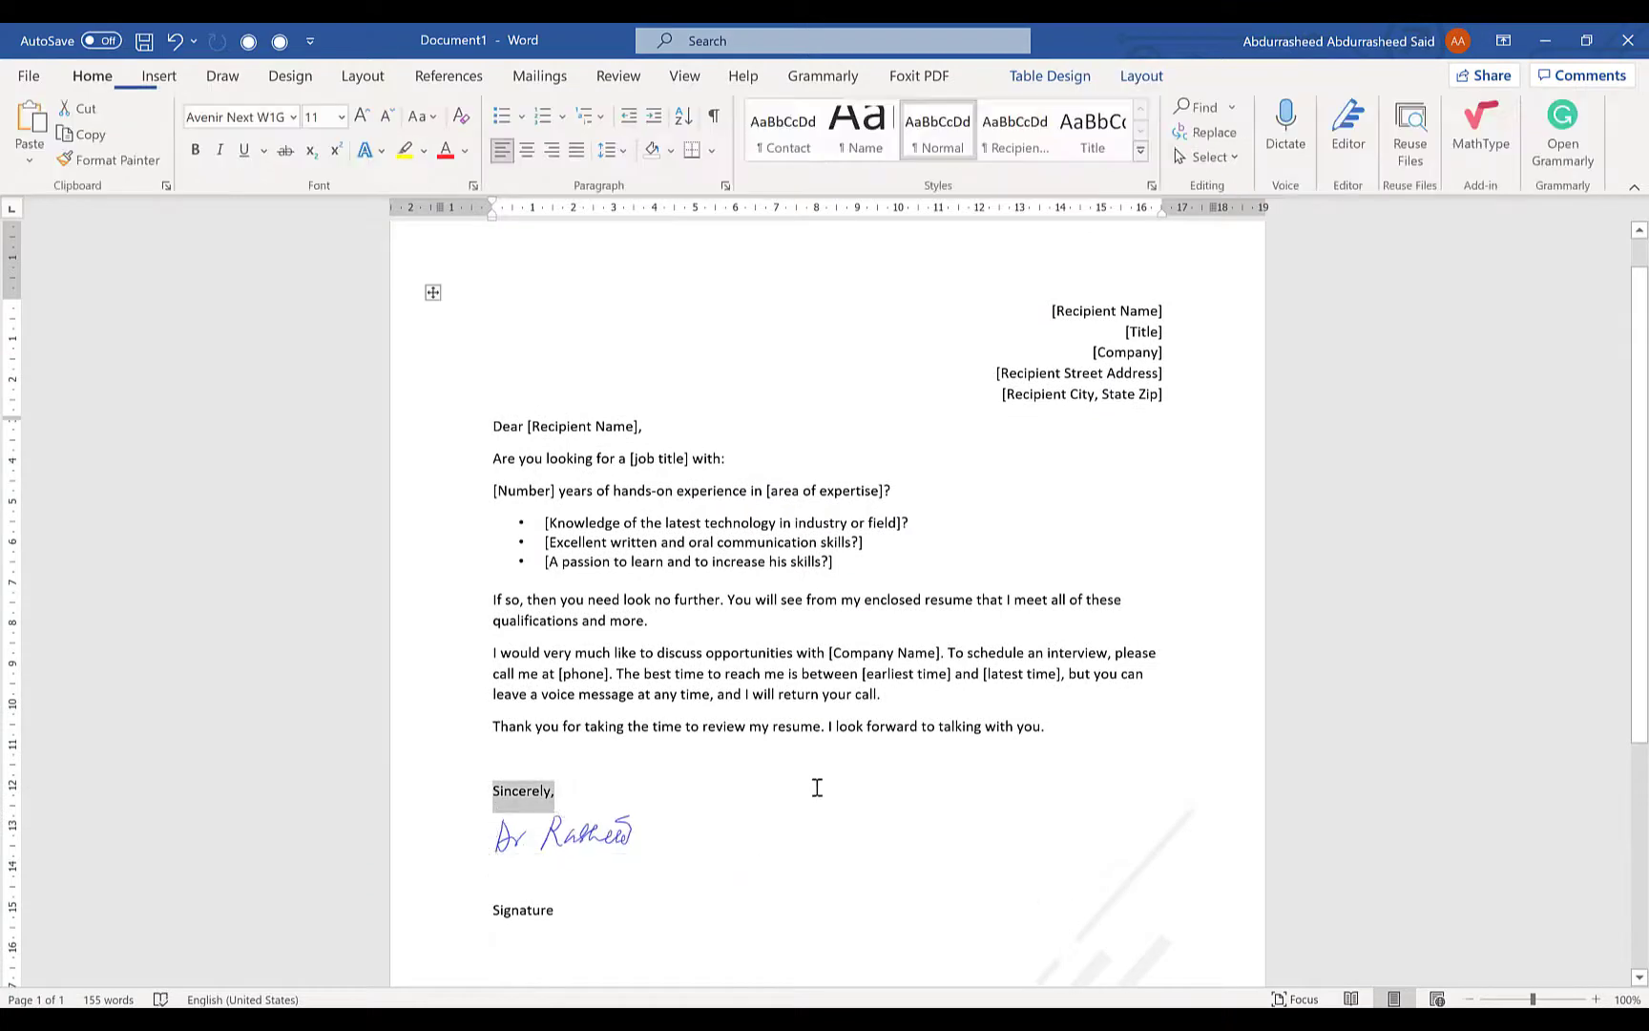
Set the signature picture's text wrapping to In Front of Text
left_click(583, 835)
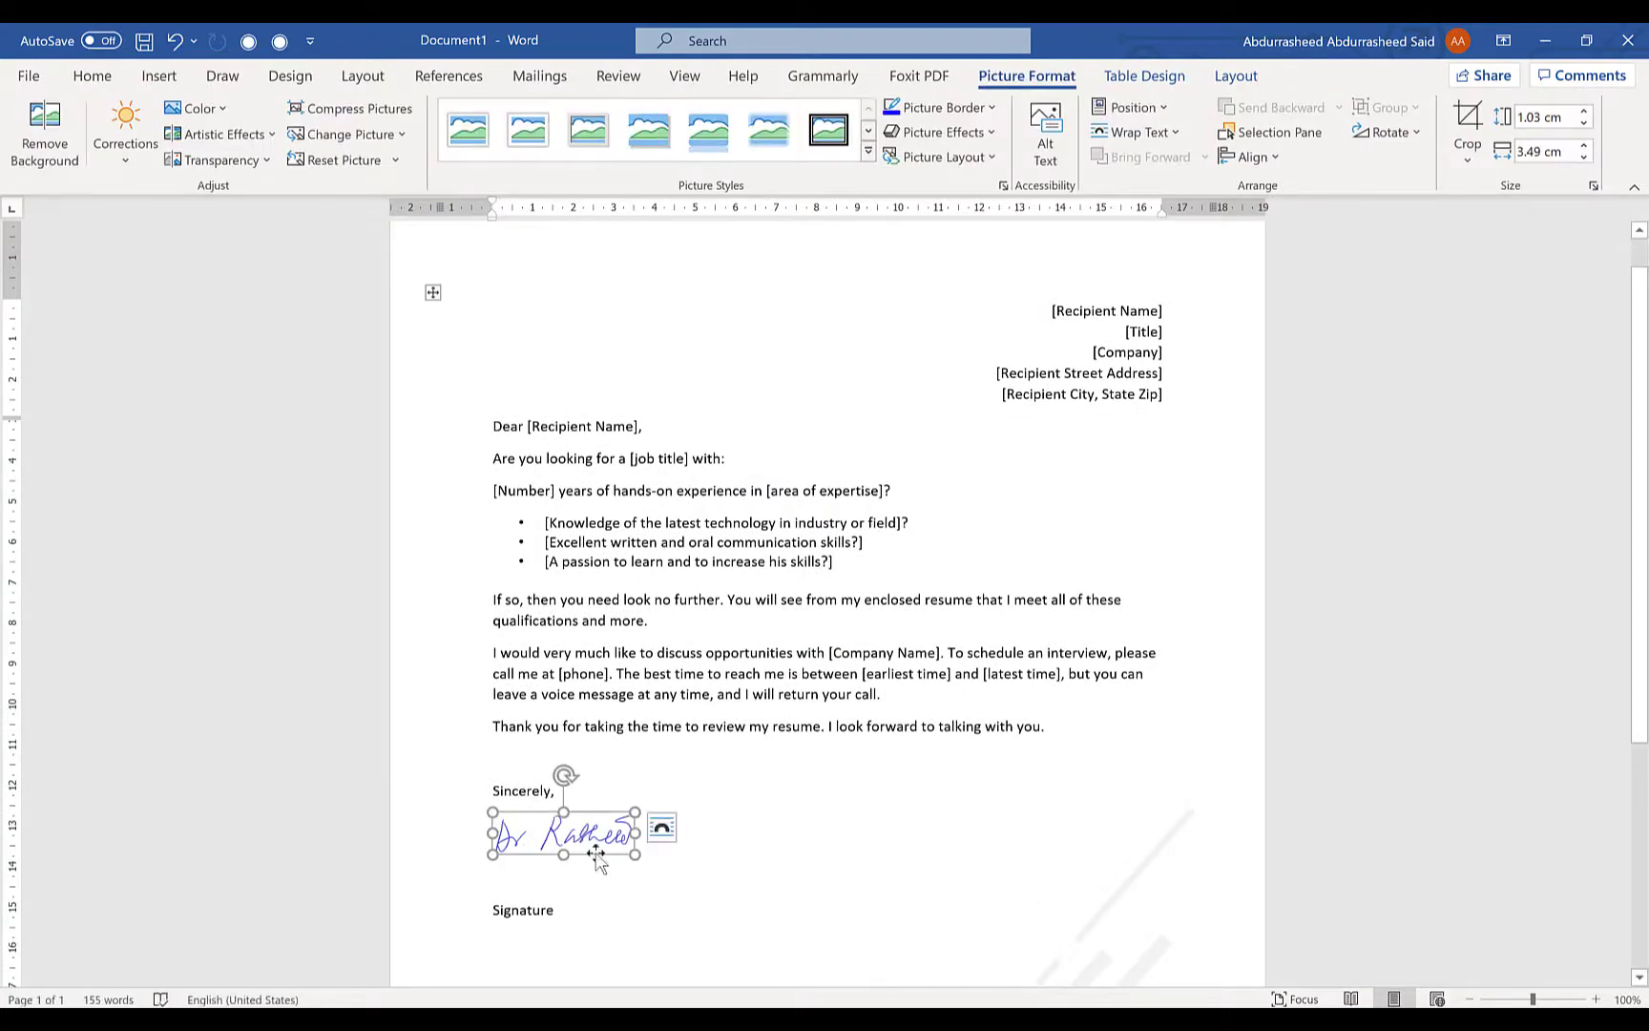
left_click(661, 827)
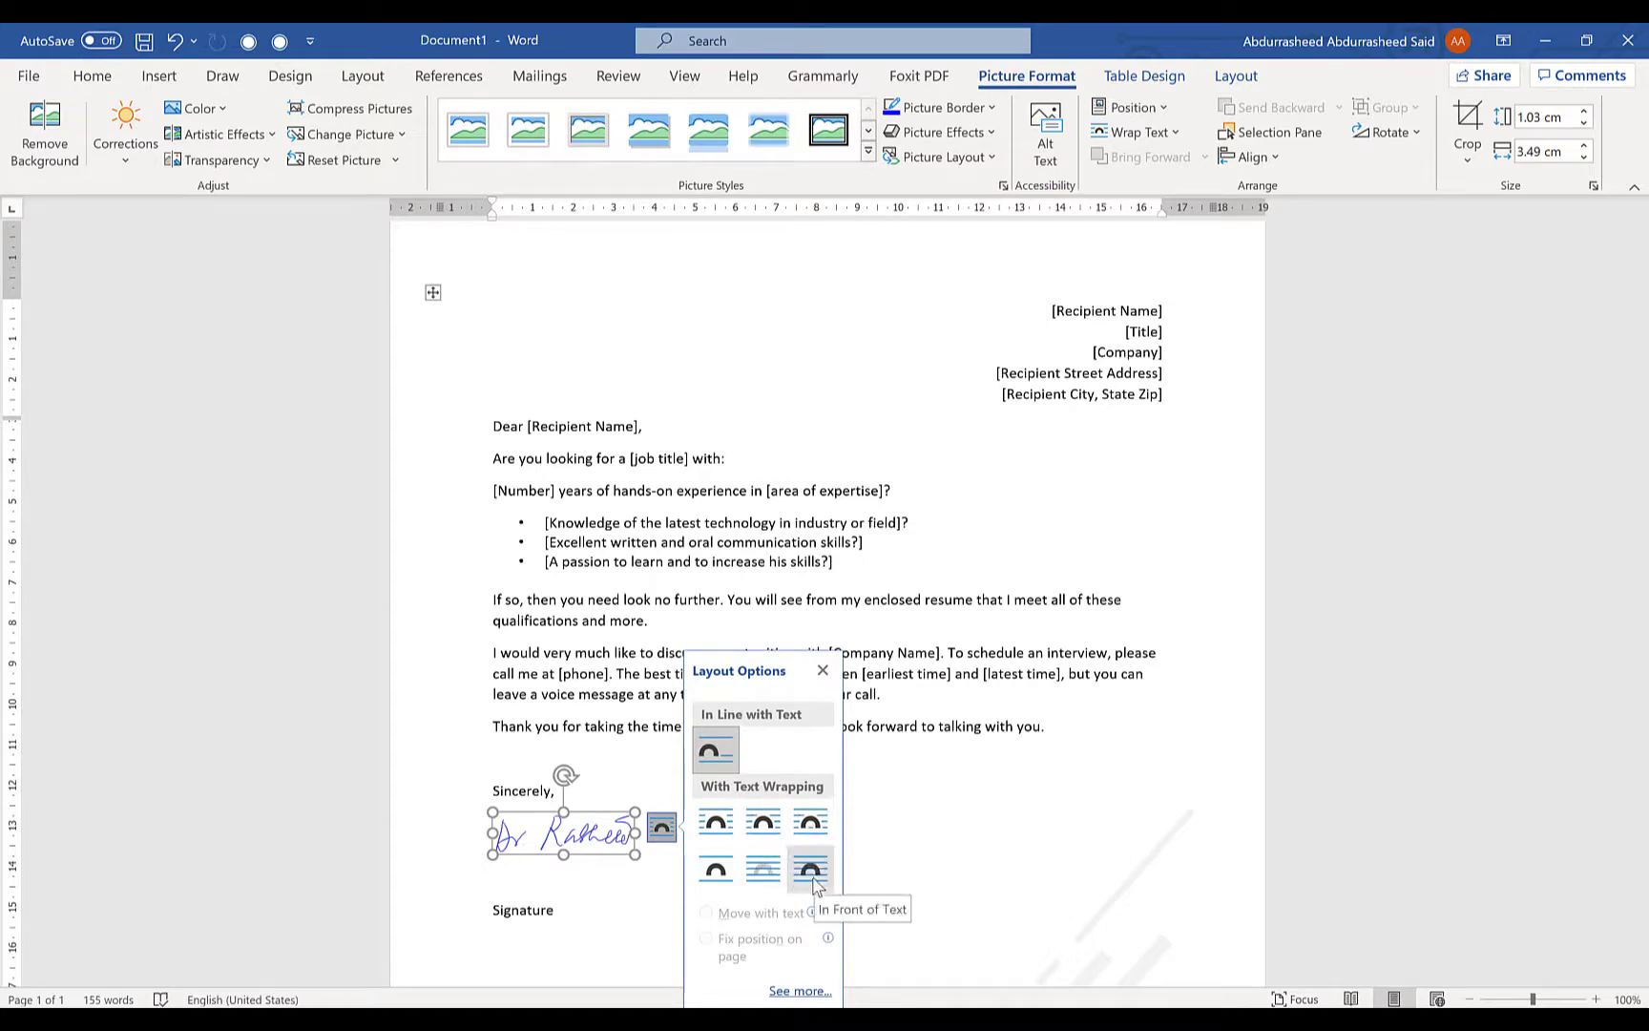
left_click(807, 868)
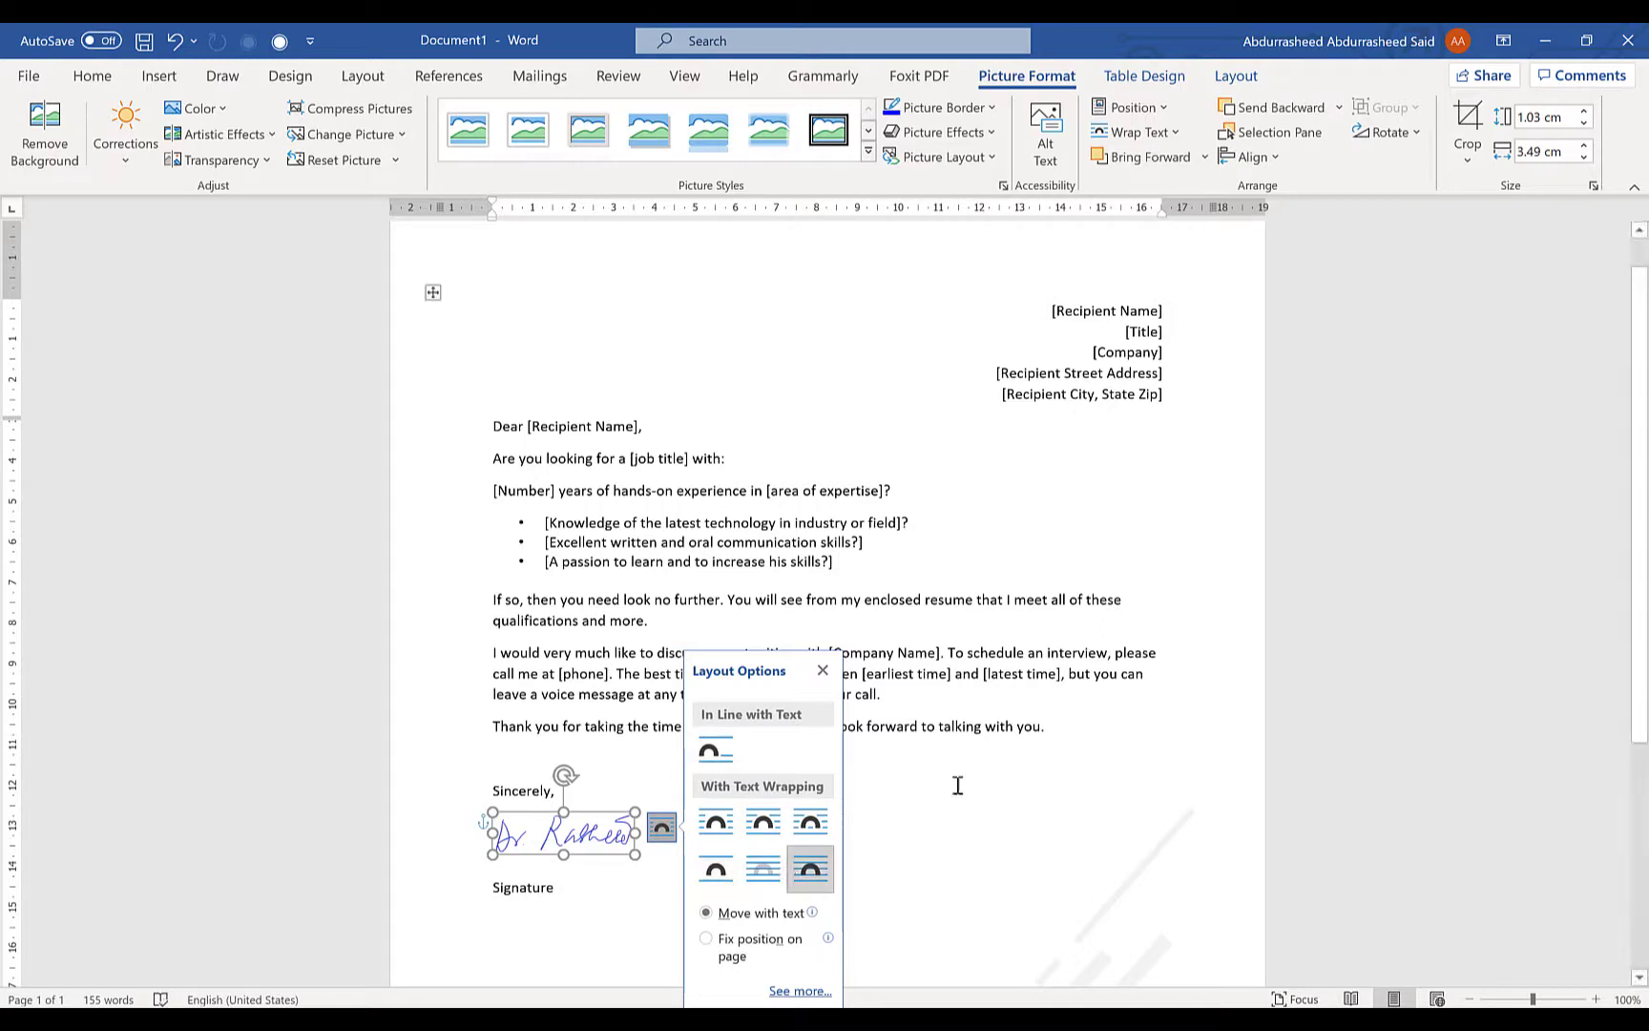
left_click(963, 830)
Move the signature picture slightly down, between "Sincerely," and "Signature", and enlarge it a little
left_click(573, 838)
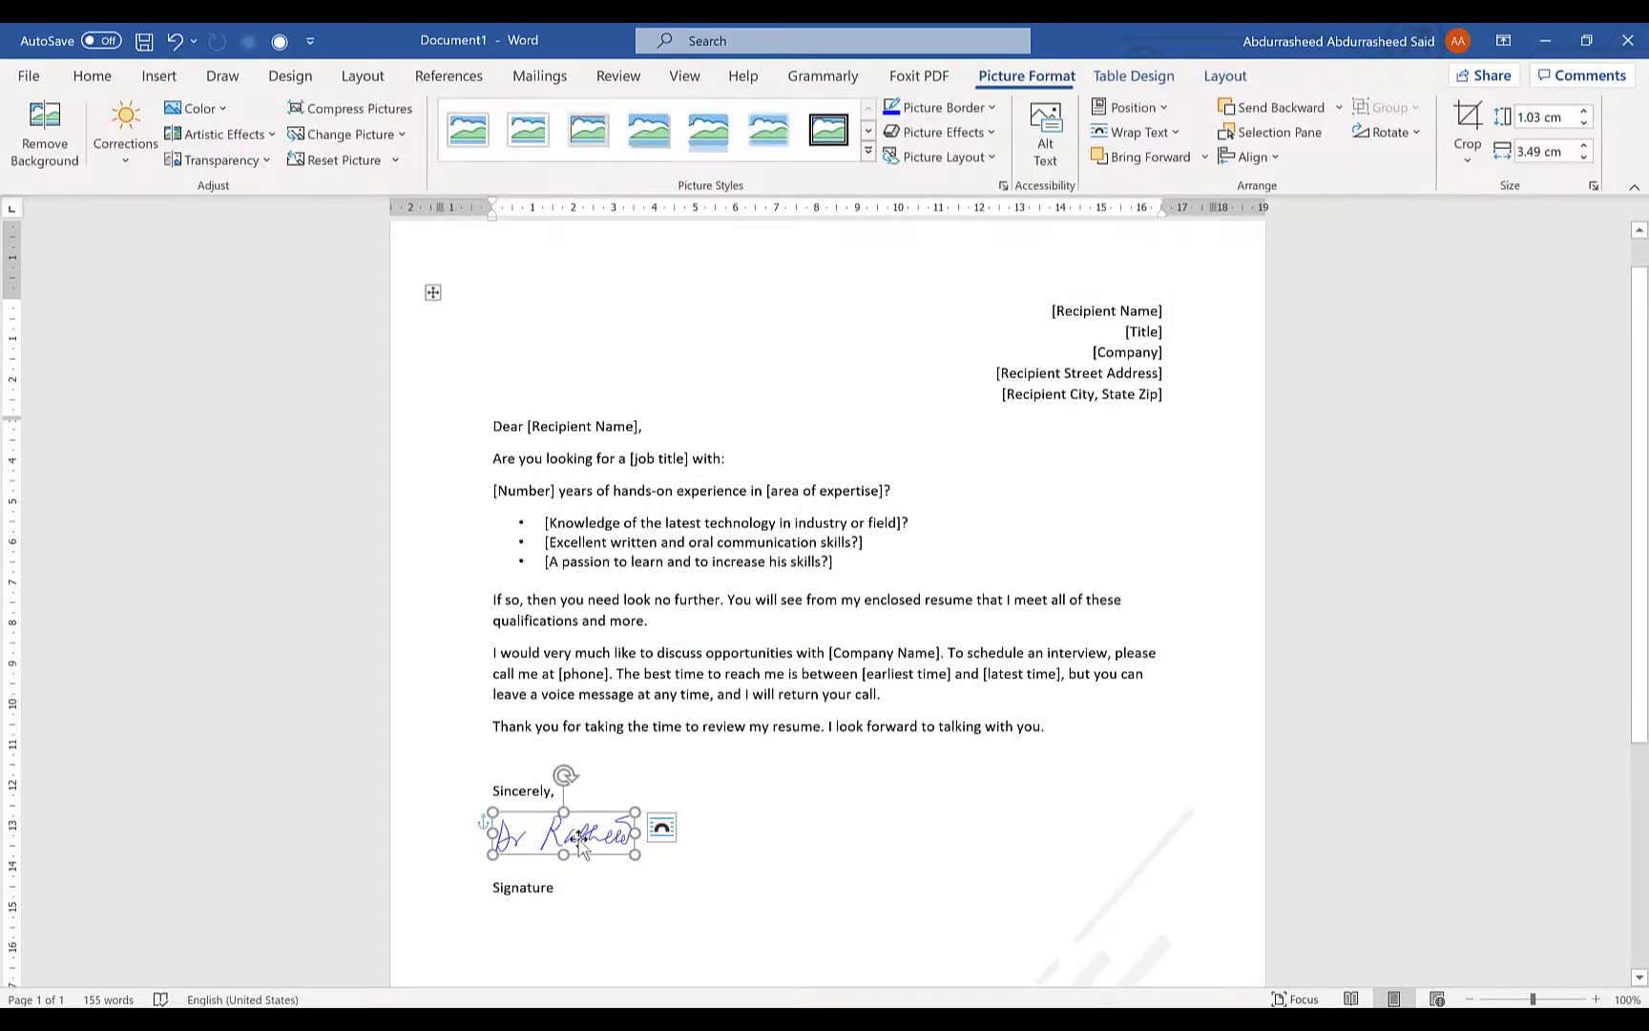
mouse_move(573, 838)
left_mouse_down()
mouse_move(575, 905)
mouse_move(697, 937)
mouse_move(625, 892)
mouse_move(656, 804)
mouse_move(575, 876)
mouse_move(573, 856)
left_mouse_up()
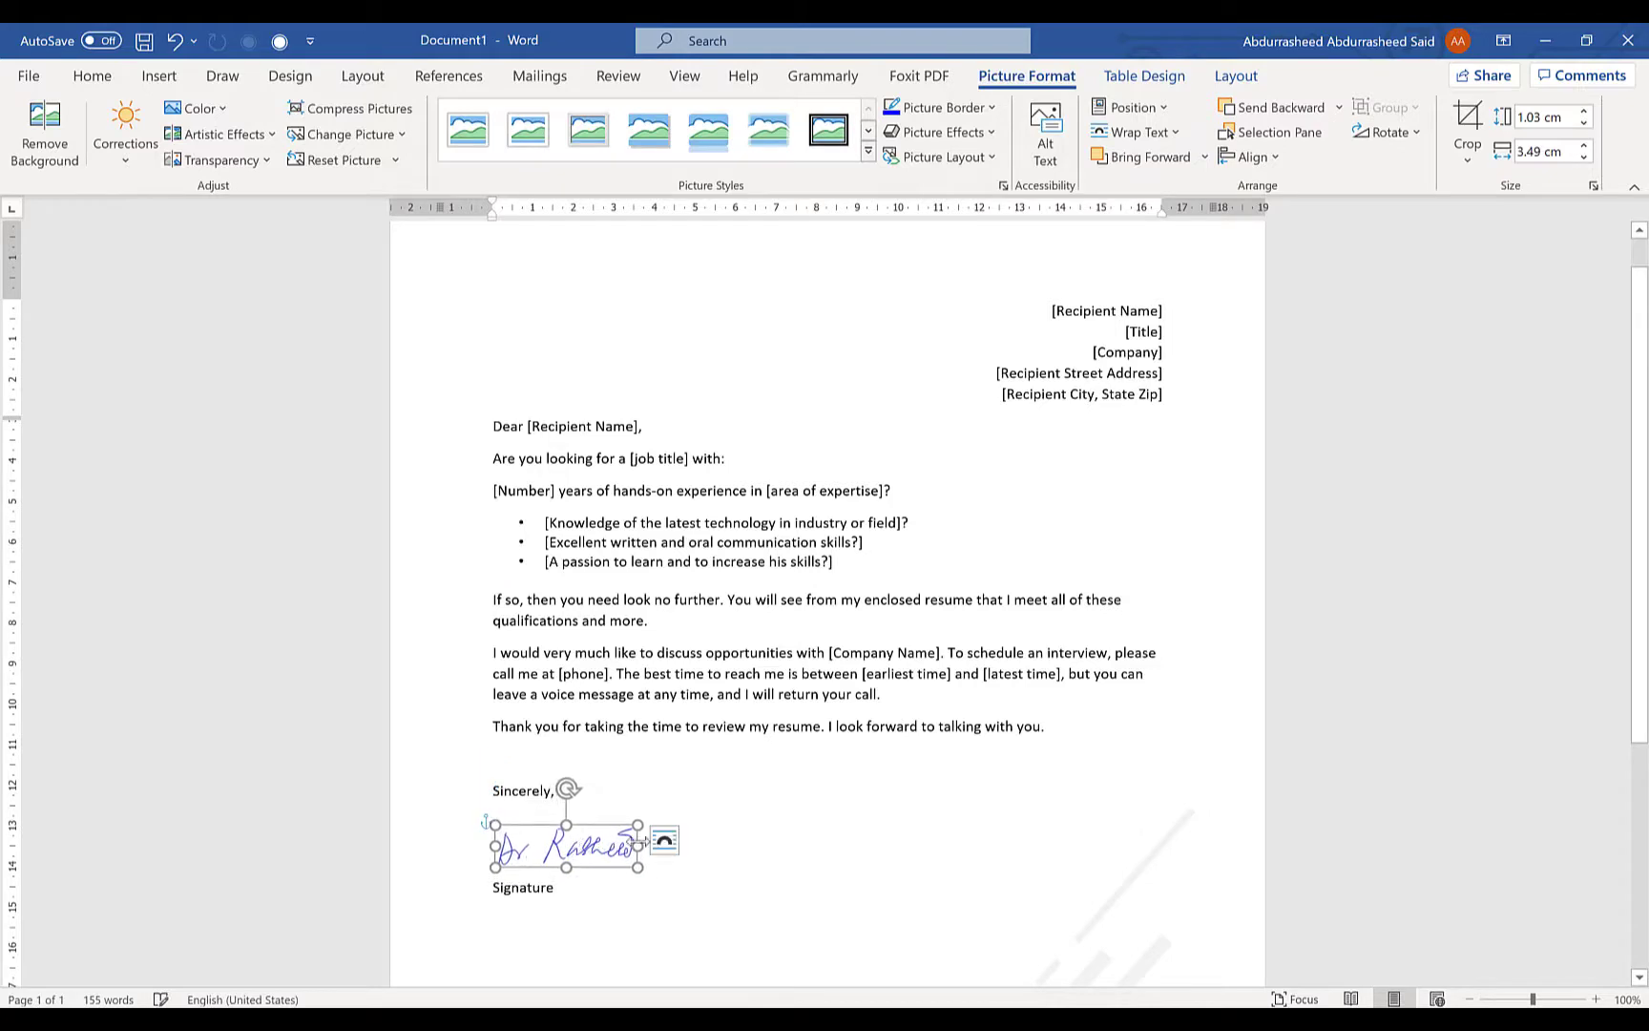
left_click(818, 801)
left_click(625, 843)
left_click_drag(637, 821, 661, 814)
left_click(782, 735)
triple_click(775, 427)
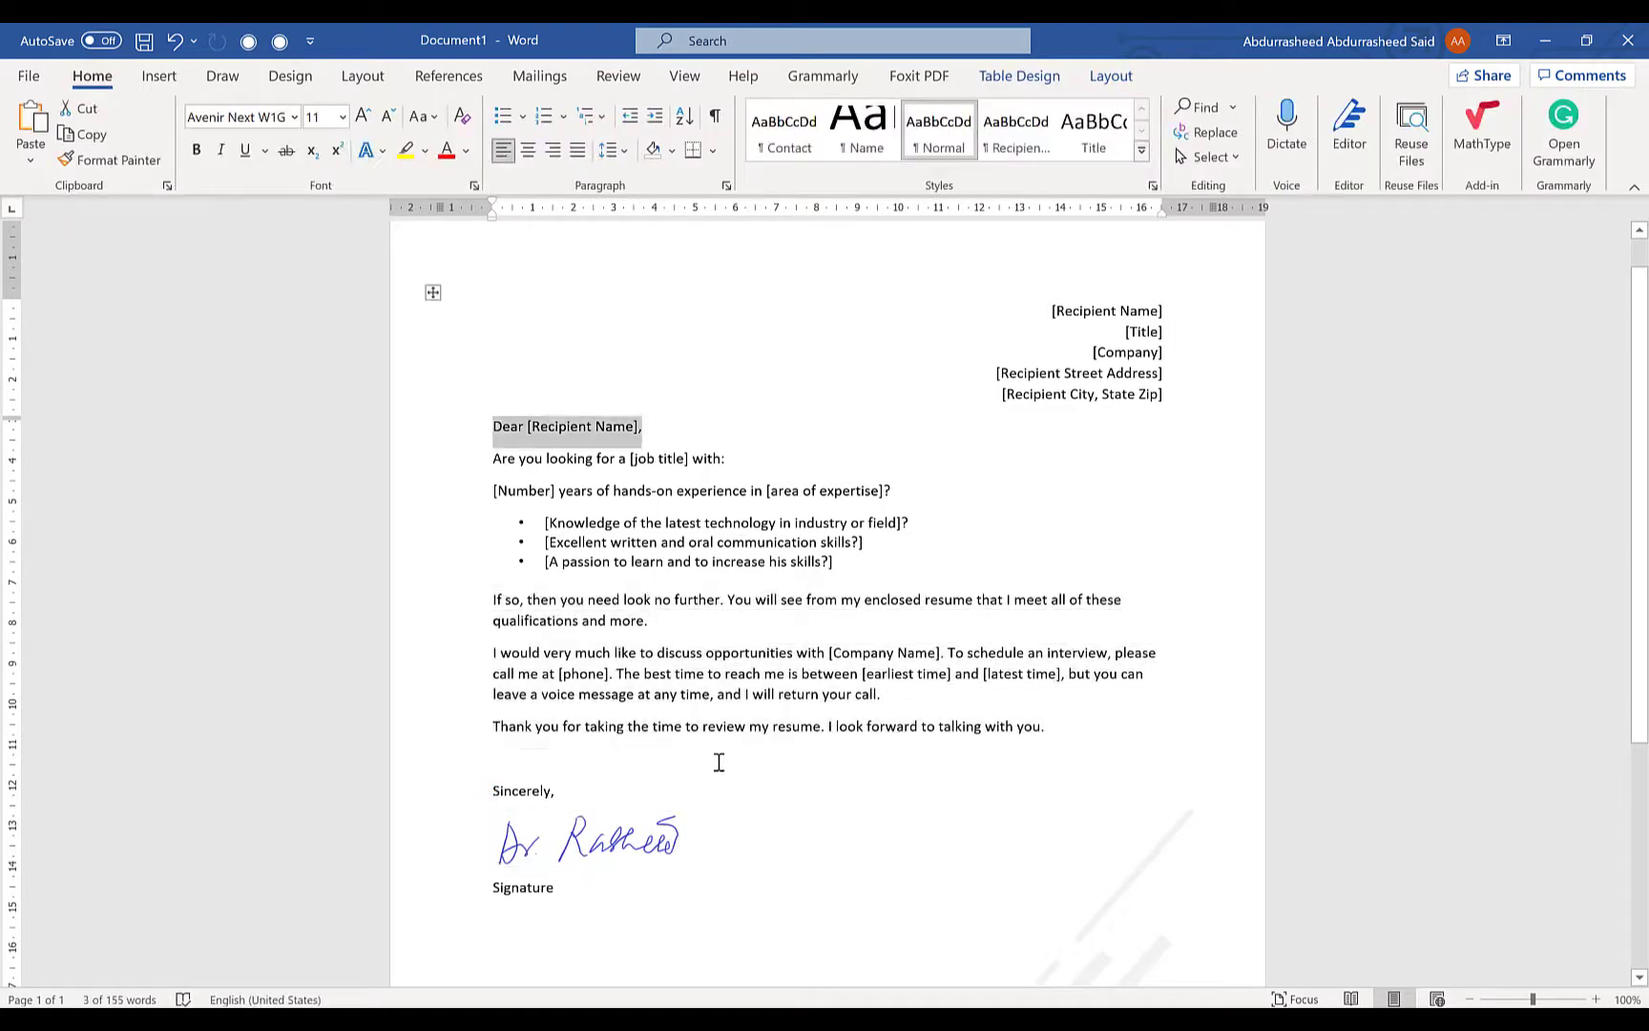
Start saving a copy of the cover letter in the Documents folder with the file name "letter"
left_click(29, 76)
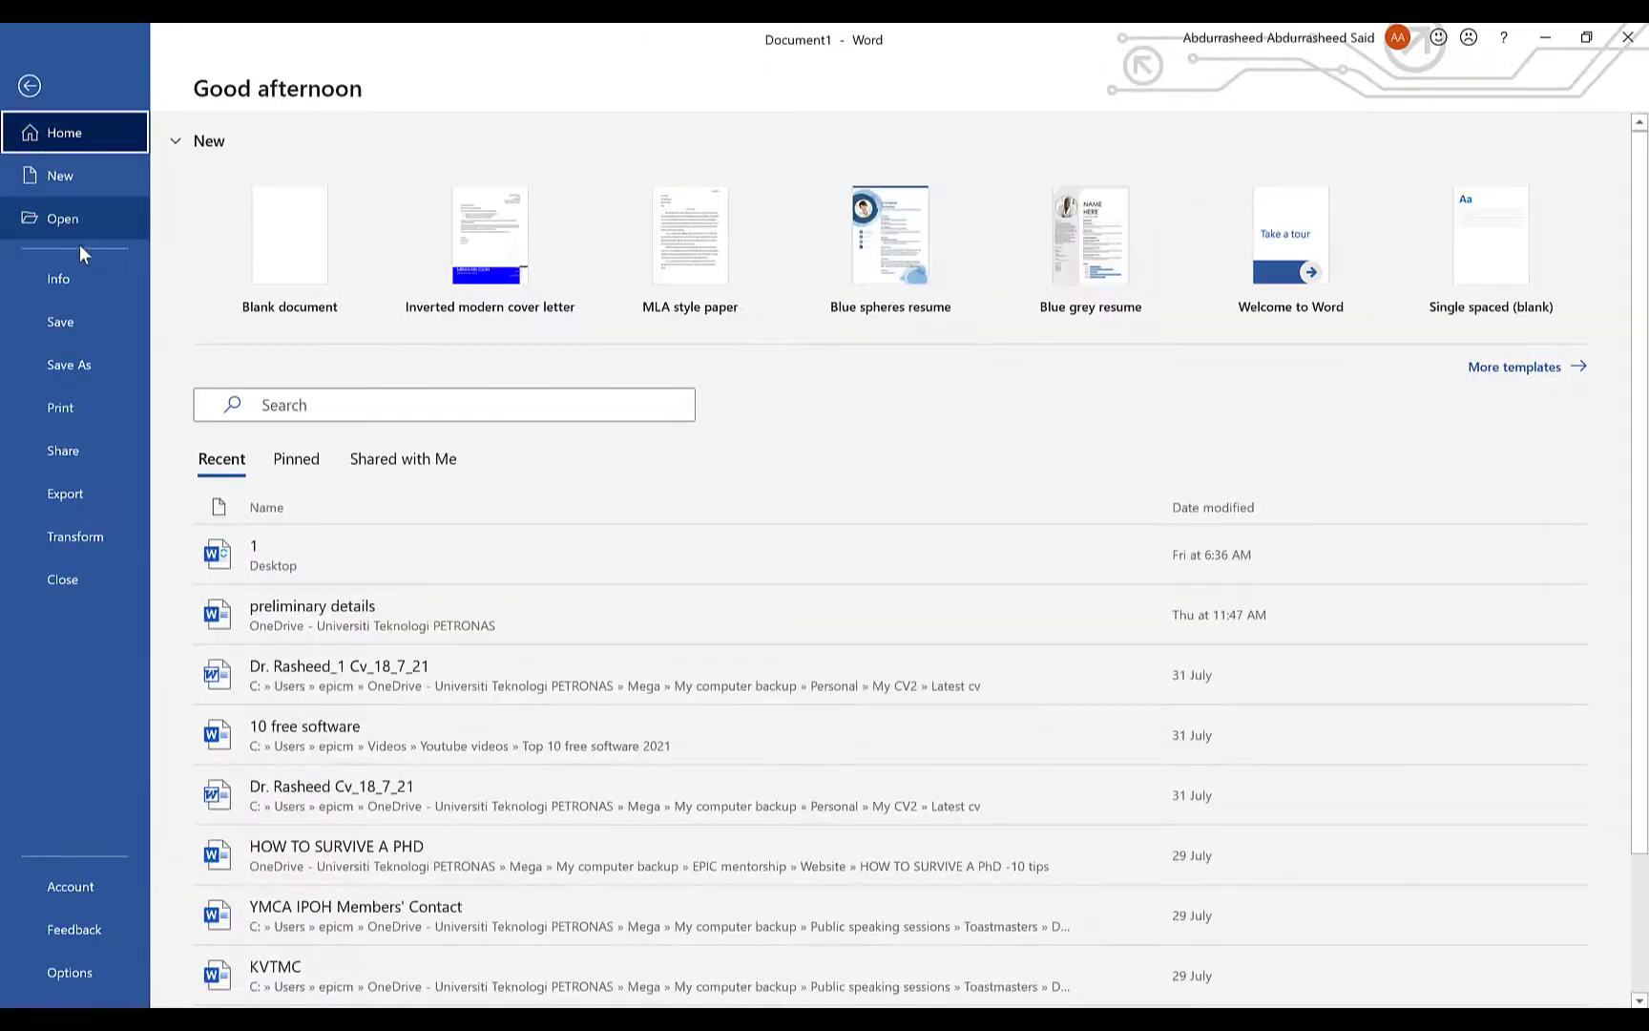
left_click(104, 376)
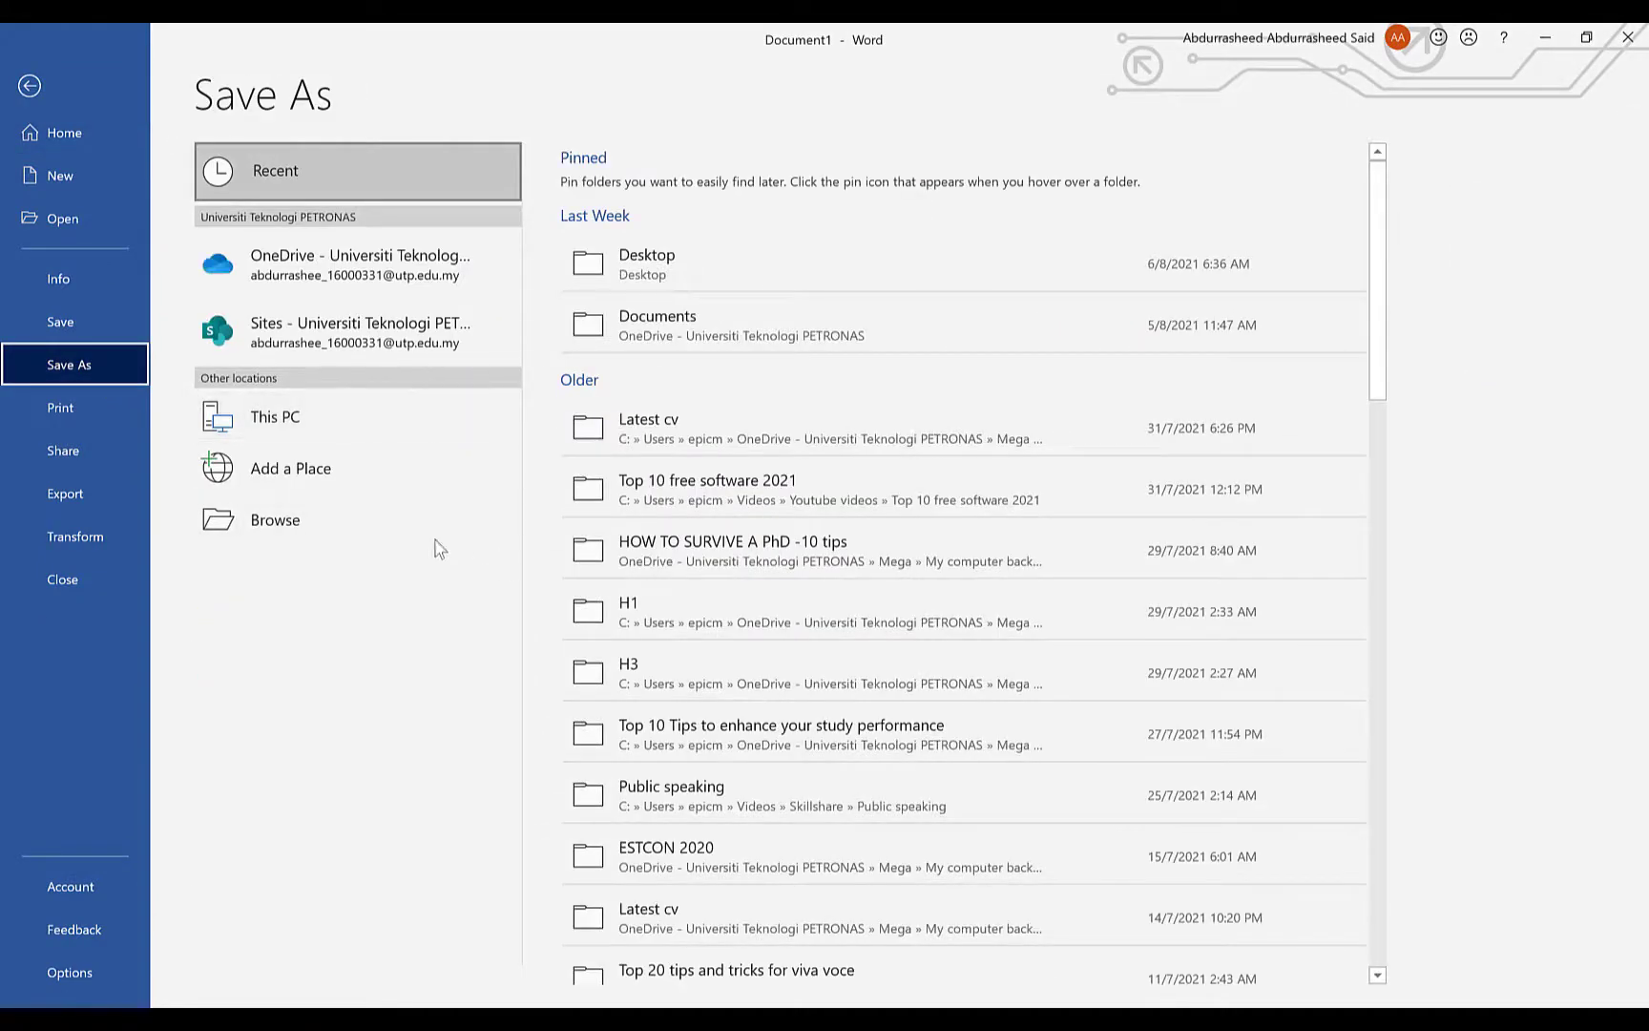
left_click(336, 528)
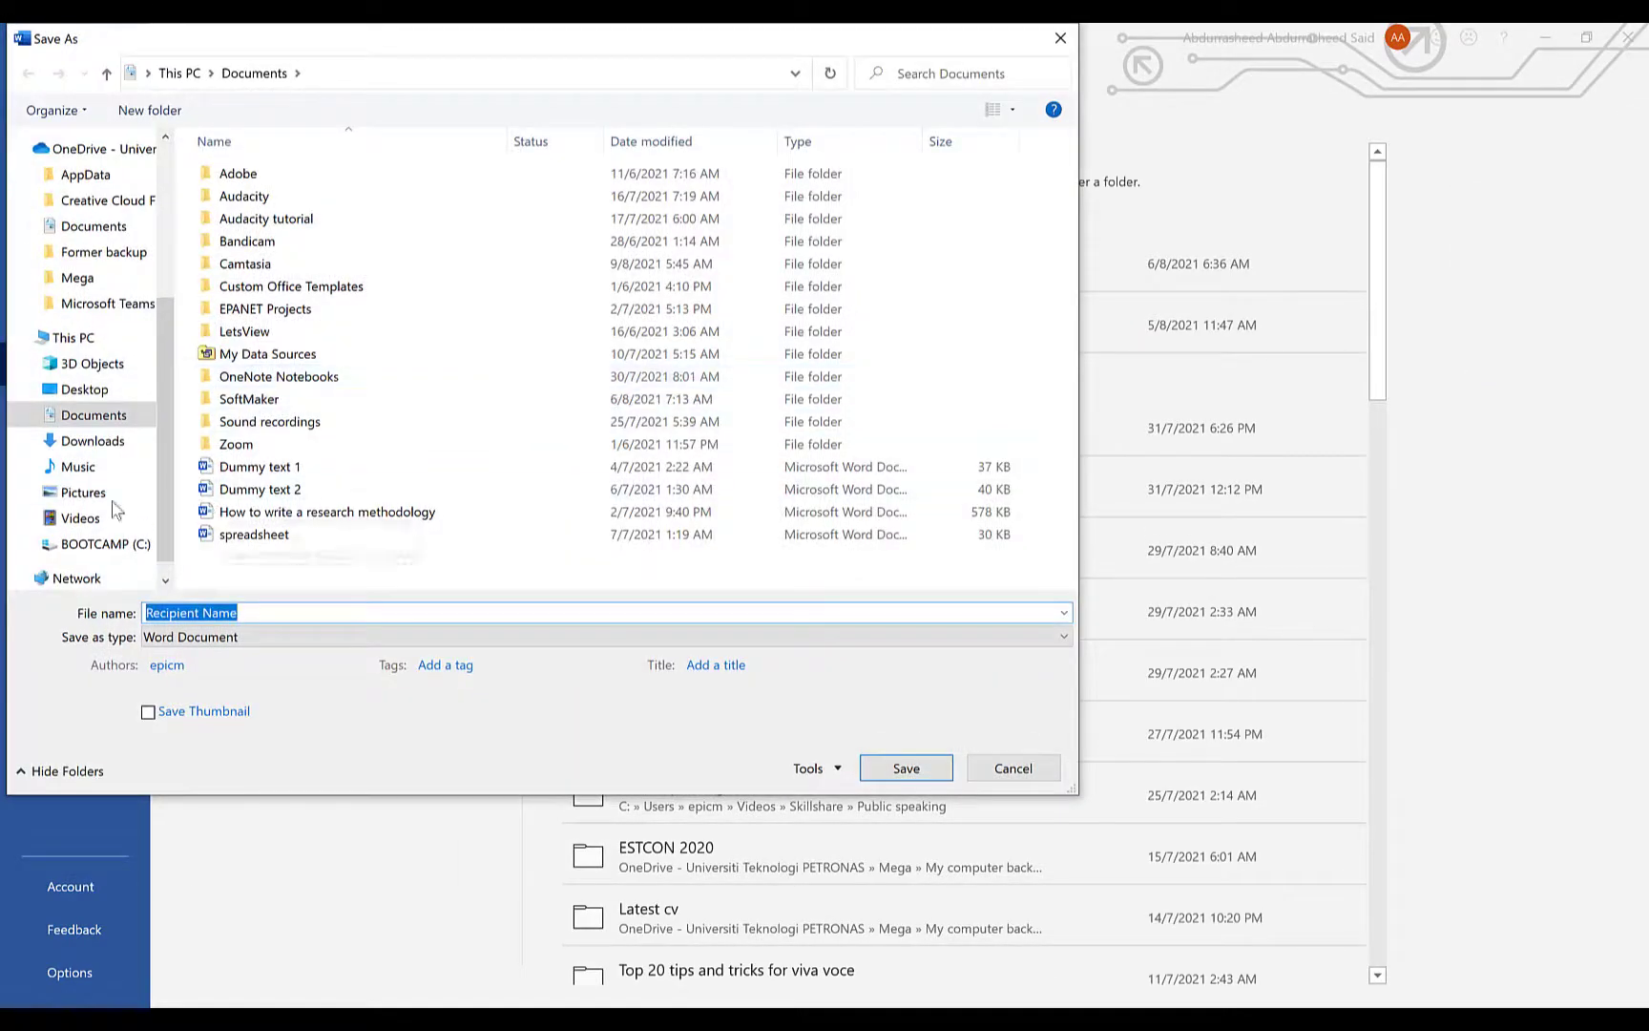
left_click(107, 420)
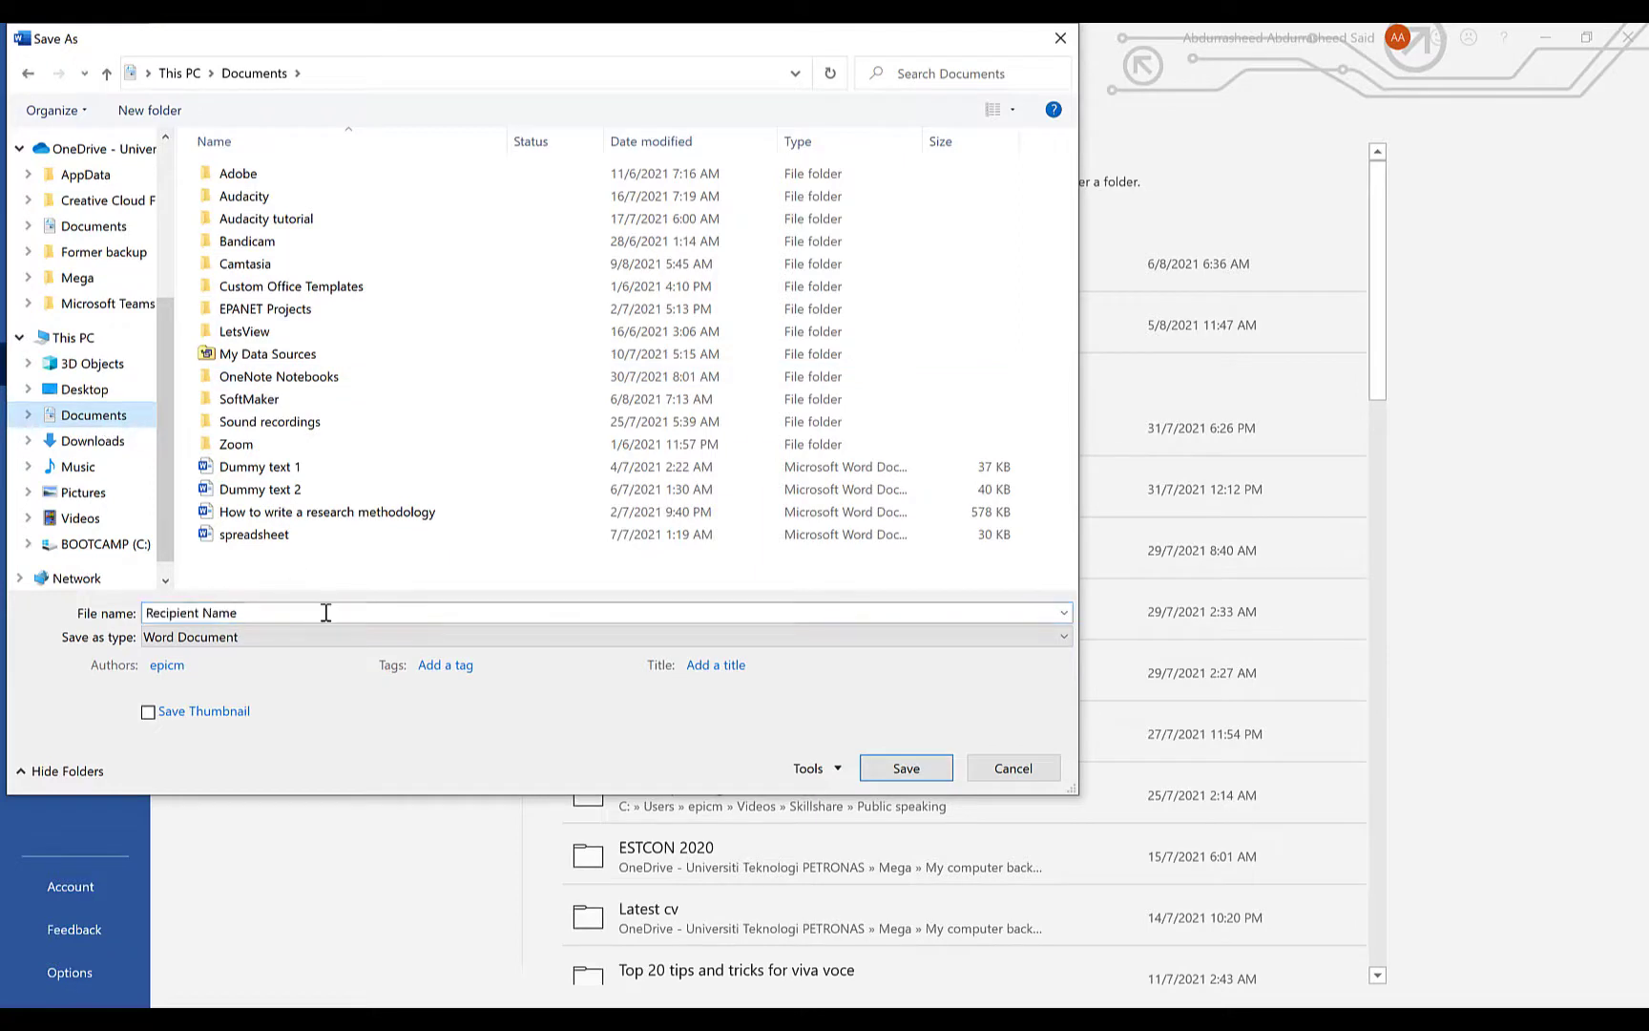
left_click(325, 612)
type("letter")
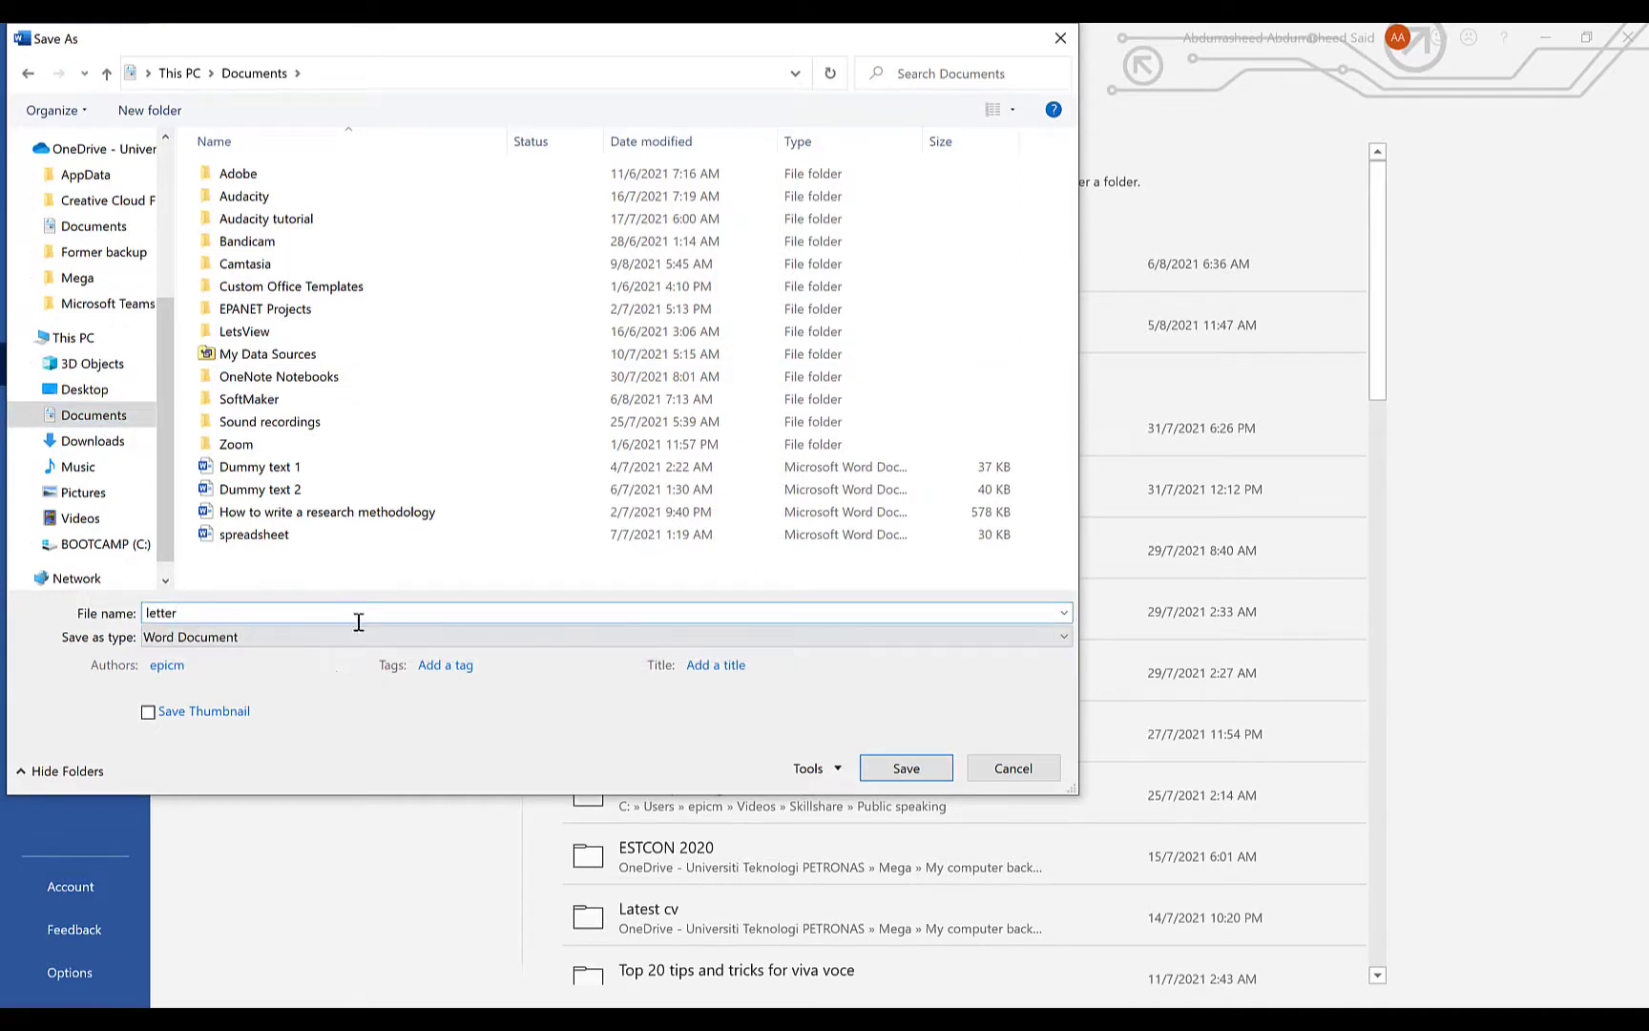
Save the copy in PDF format and check the signature near the end of the published file
left_click(353, 637)
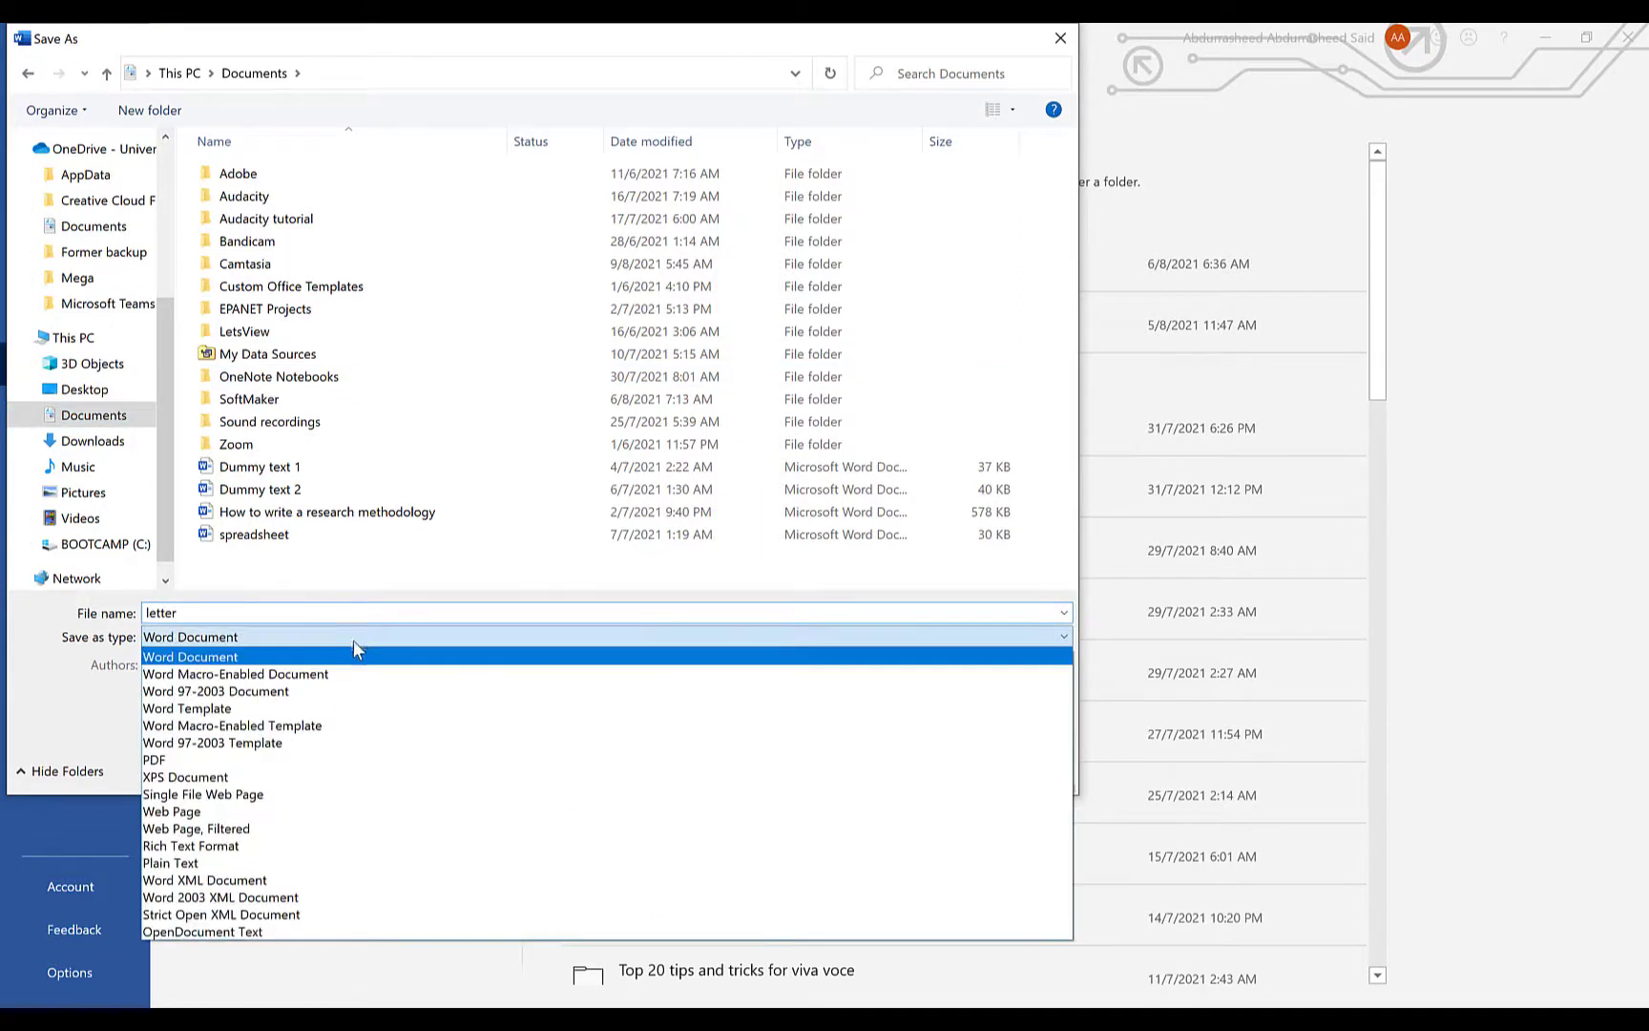
left_click(335, 760)
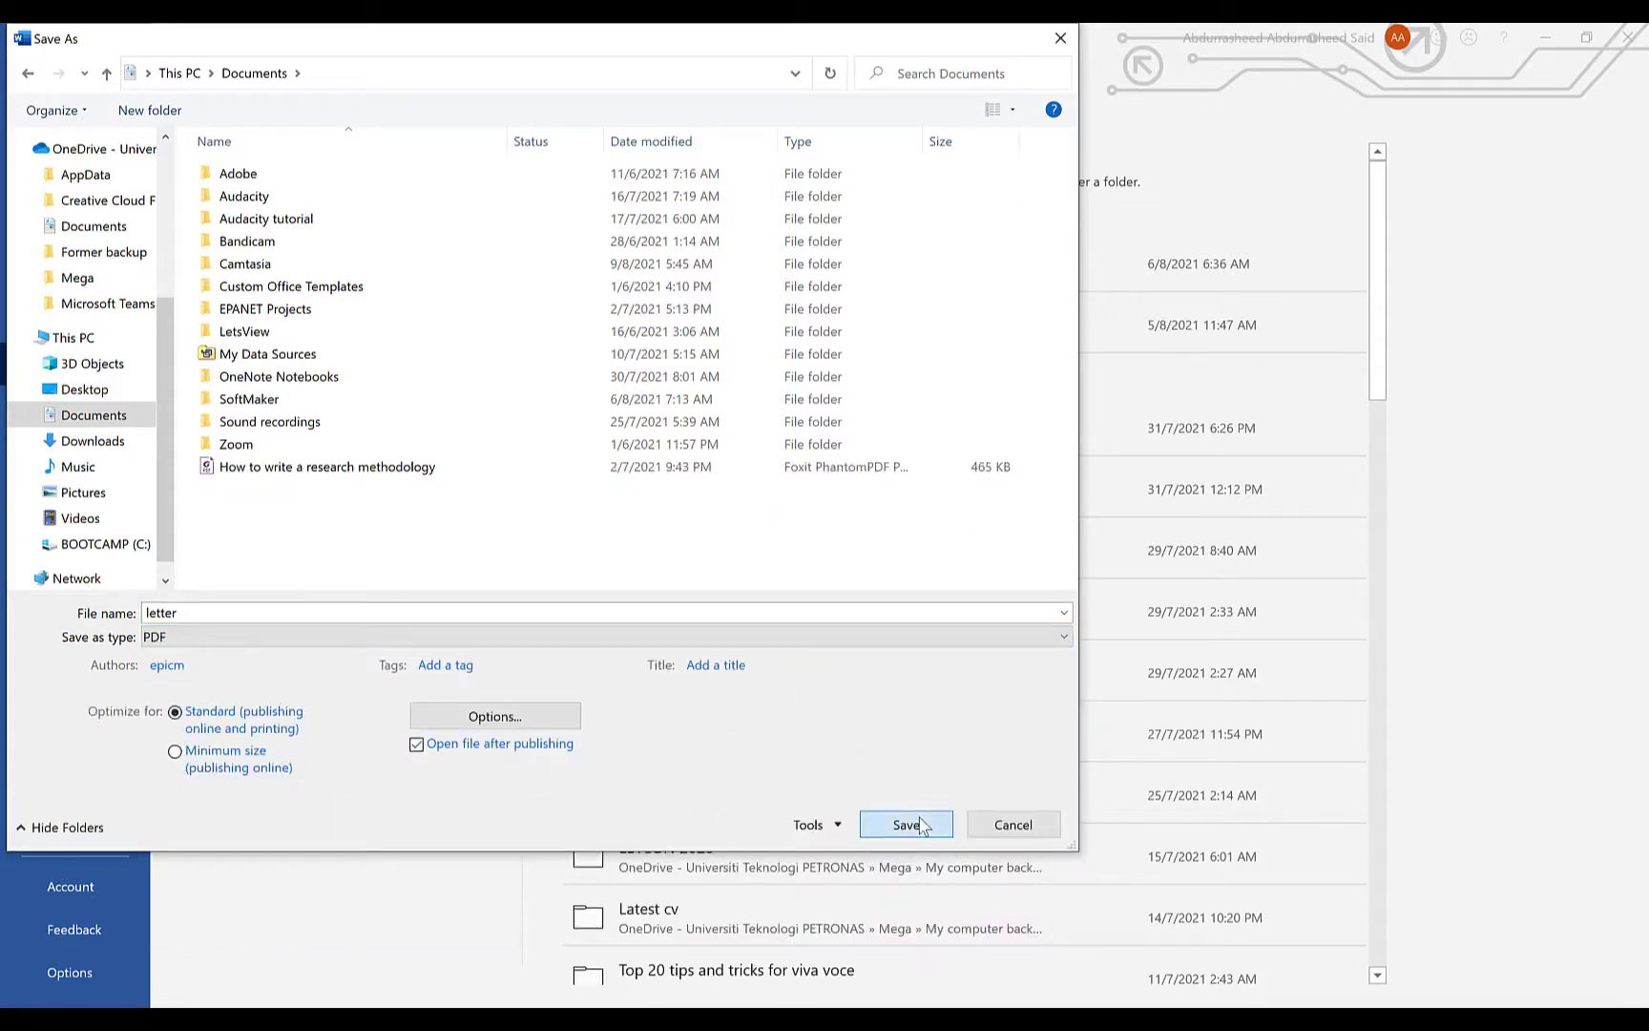
left_click(873, 832)
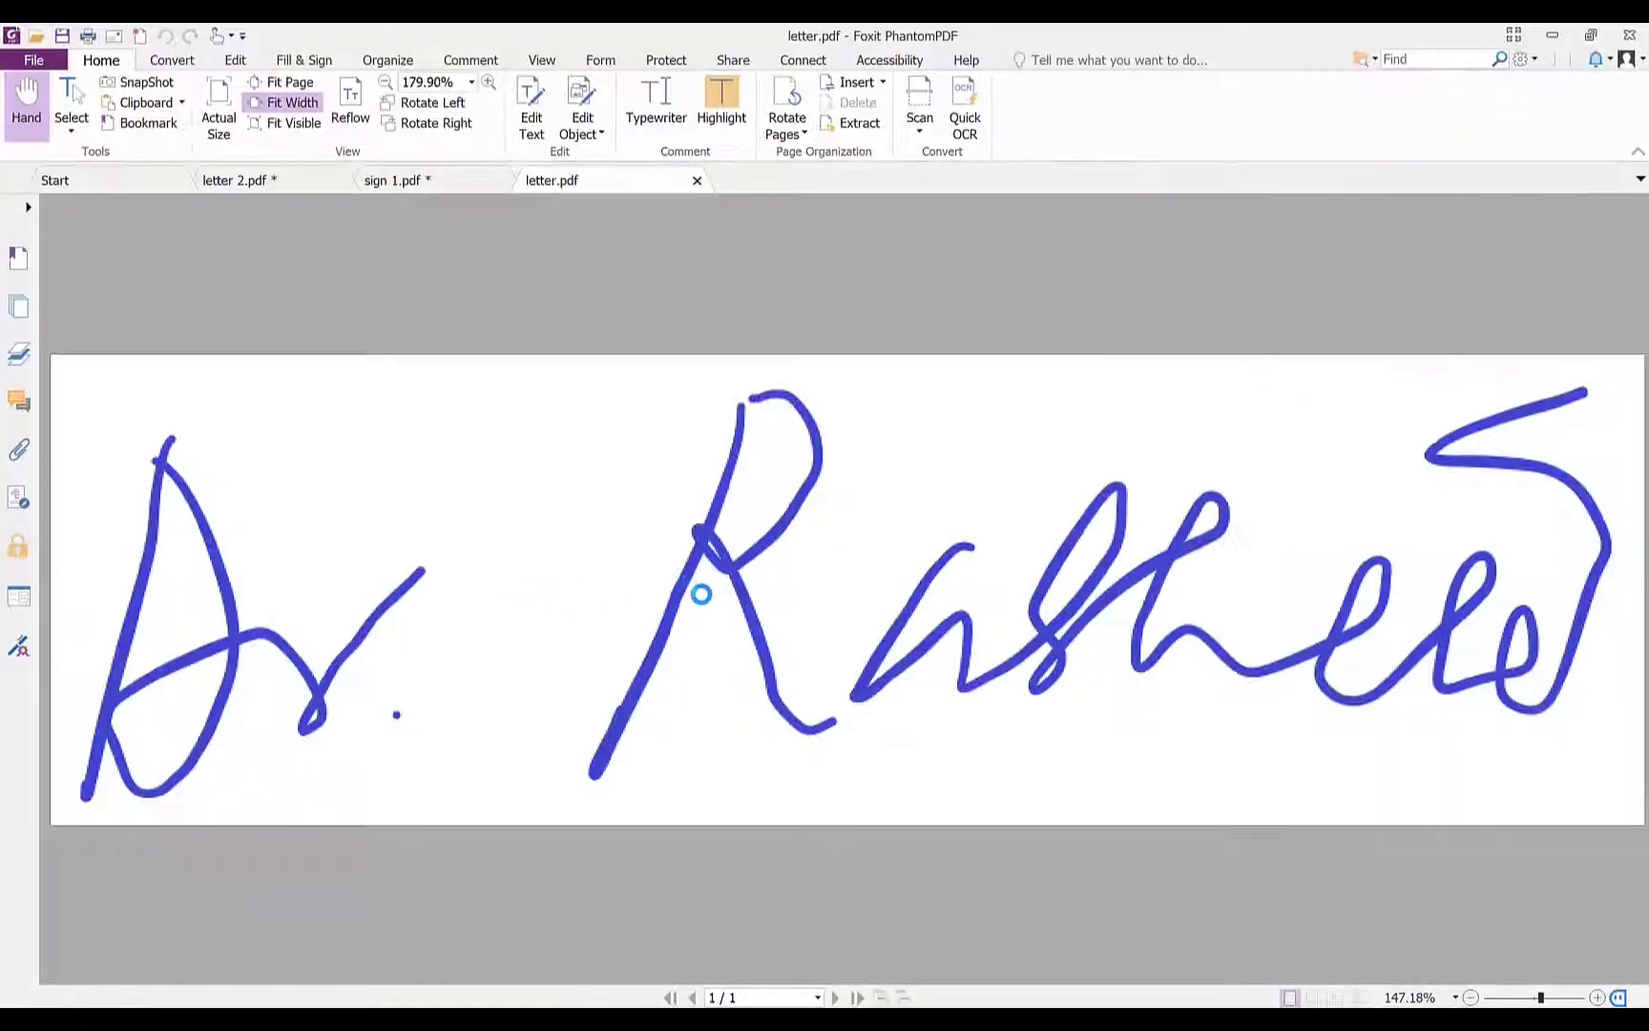
scroll(501, 581, "down", 3)
scroll(578, 612, "down", 5)
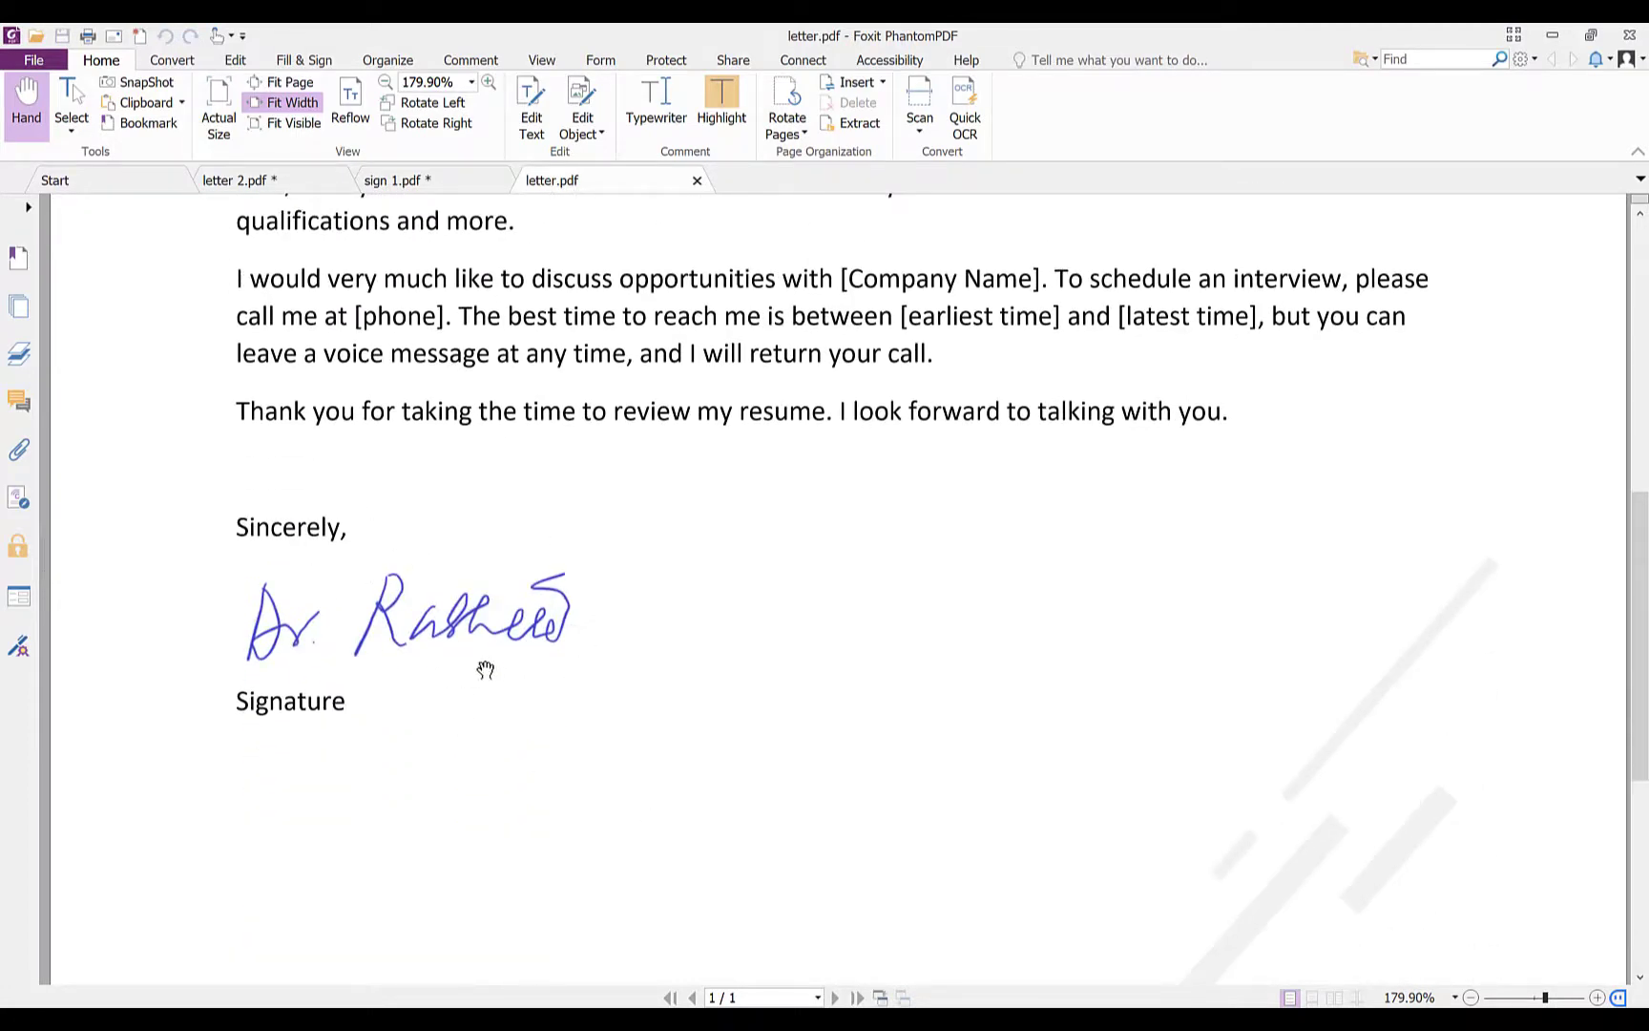
mouse_move(405, 599)
left_click(1591, 35)
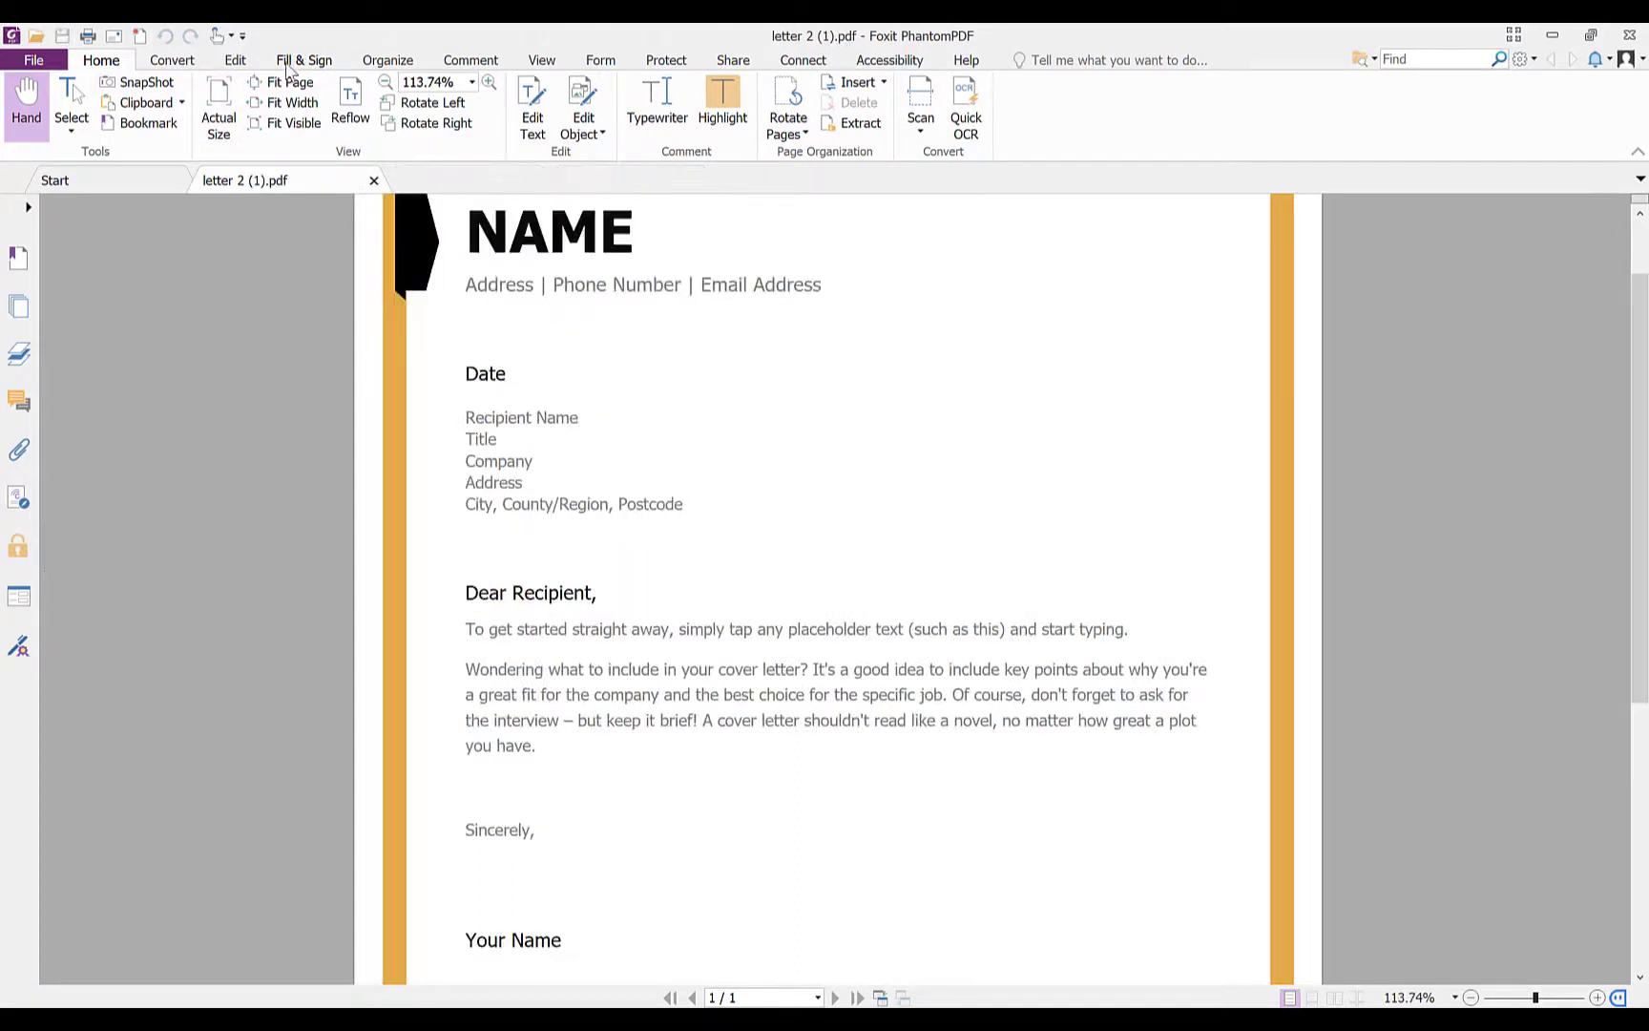
In "letter 2 (1).pdf" in Foxit PhantomPDF, create and save a typed signature of the signer's name in Lucida Handwriting Italic
left_click(289, 63)
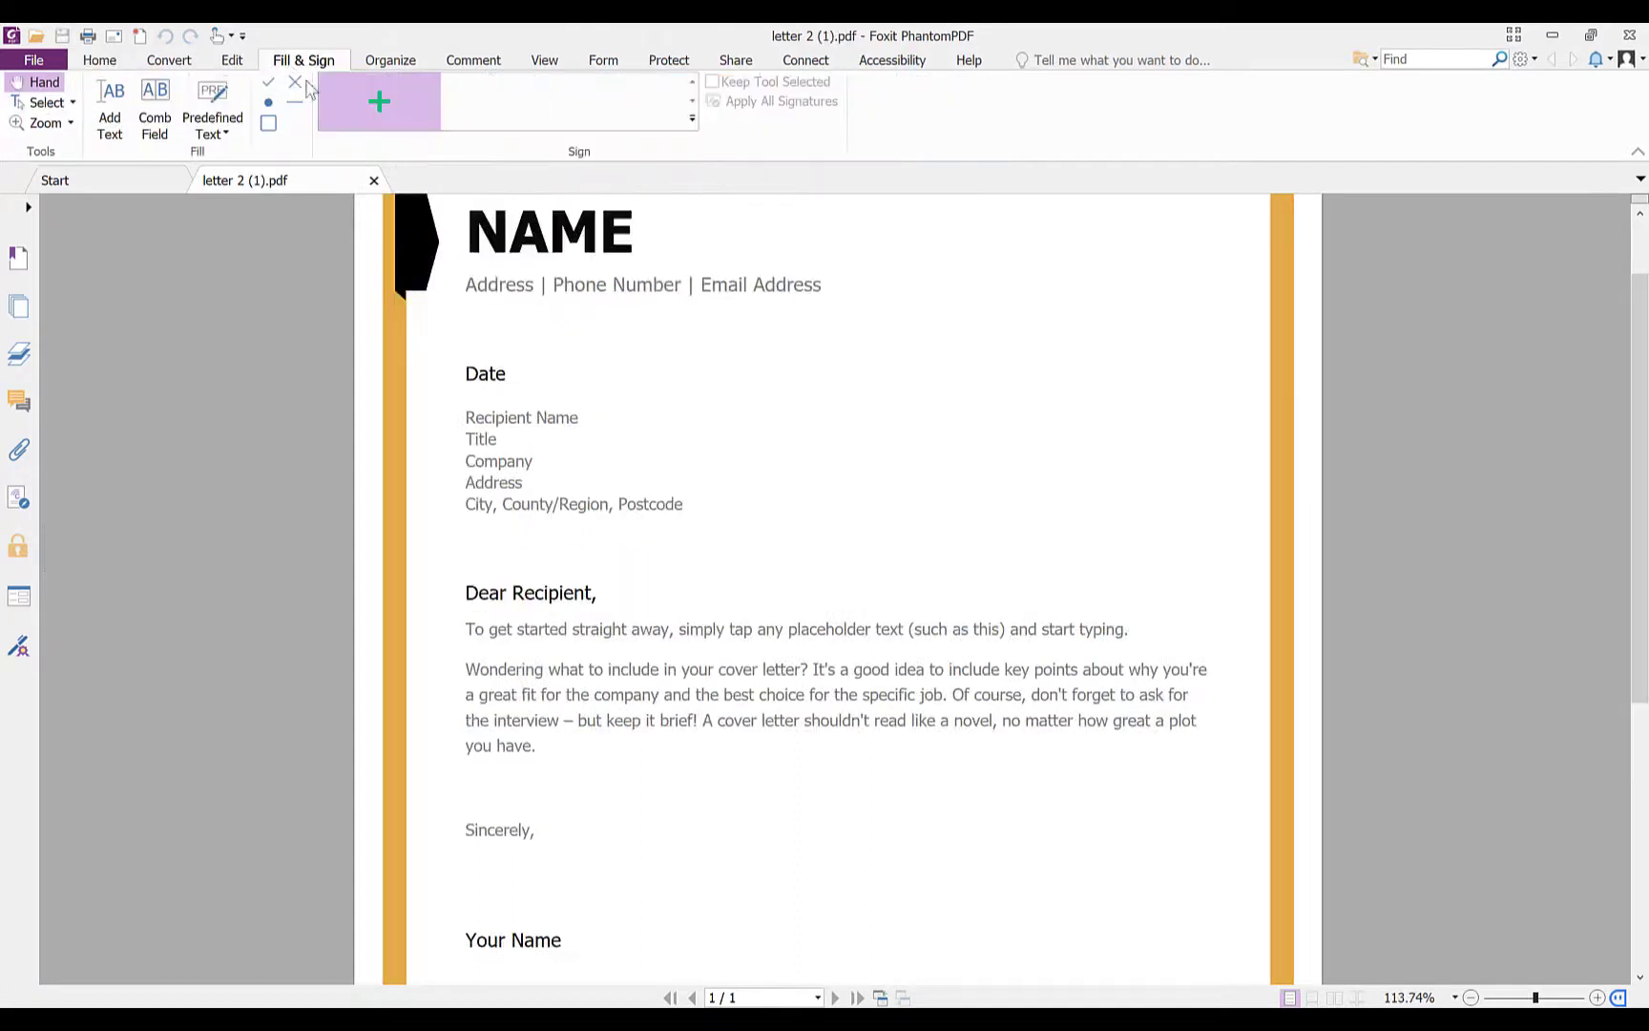
left_click(354, 93)
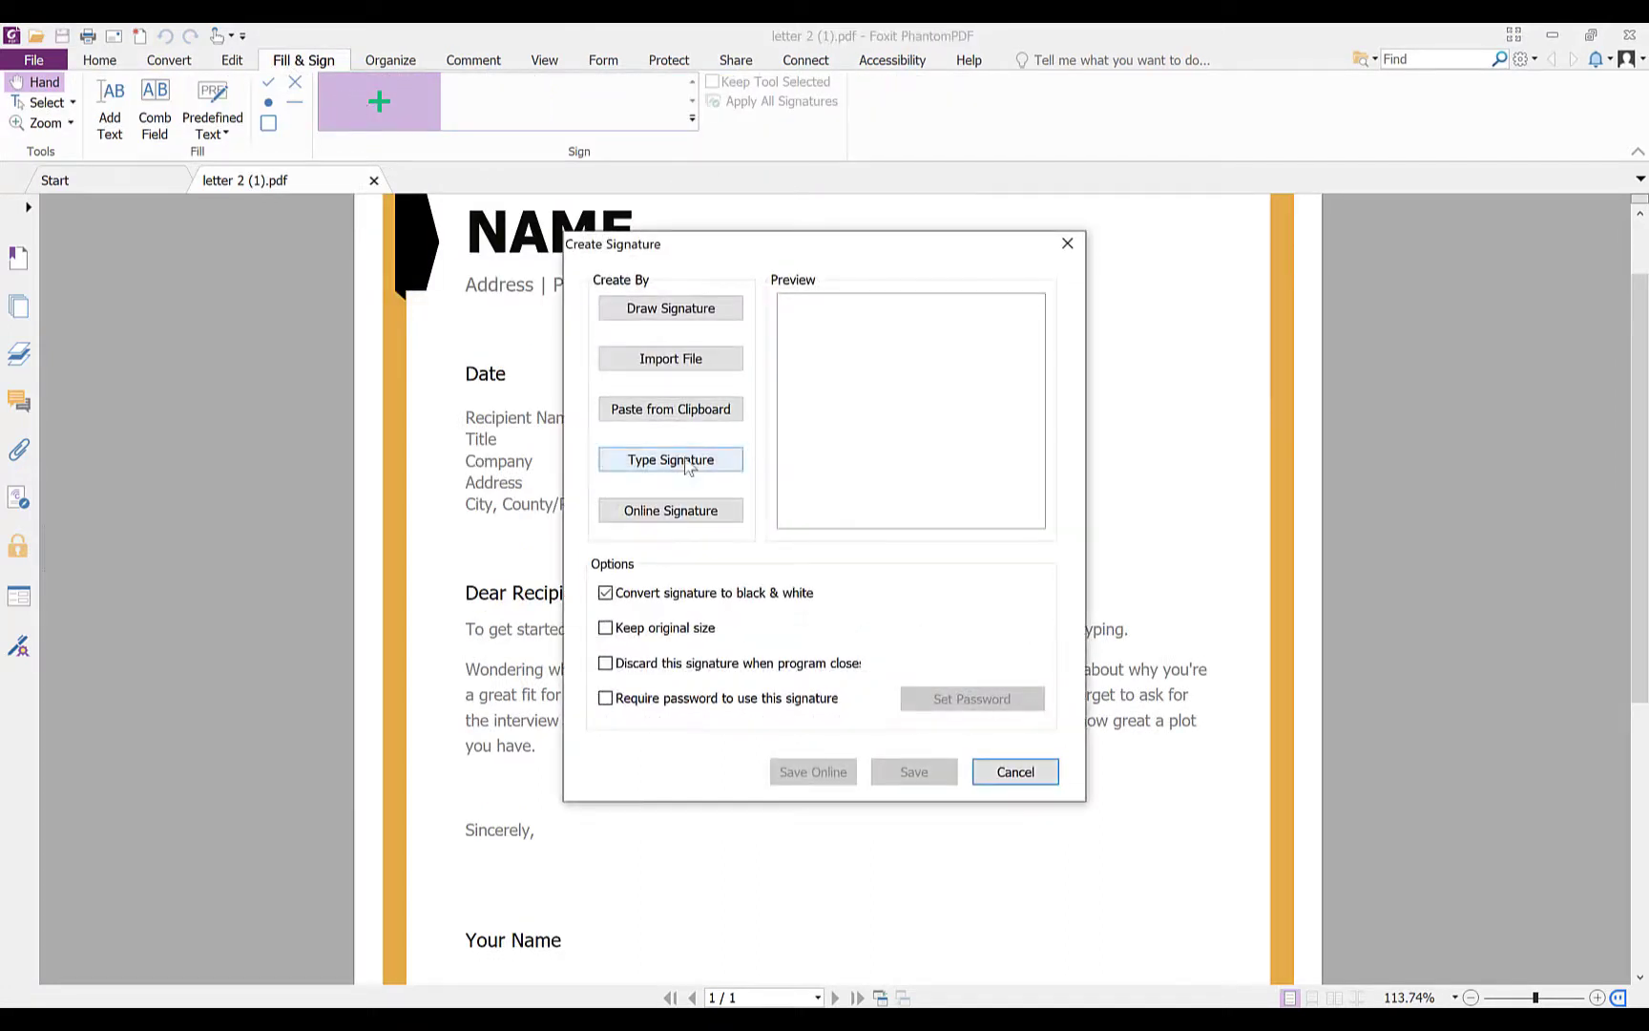
left_click(718, 462)
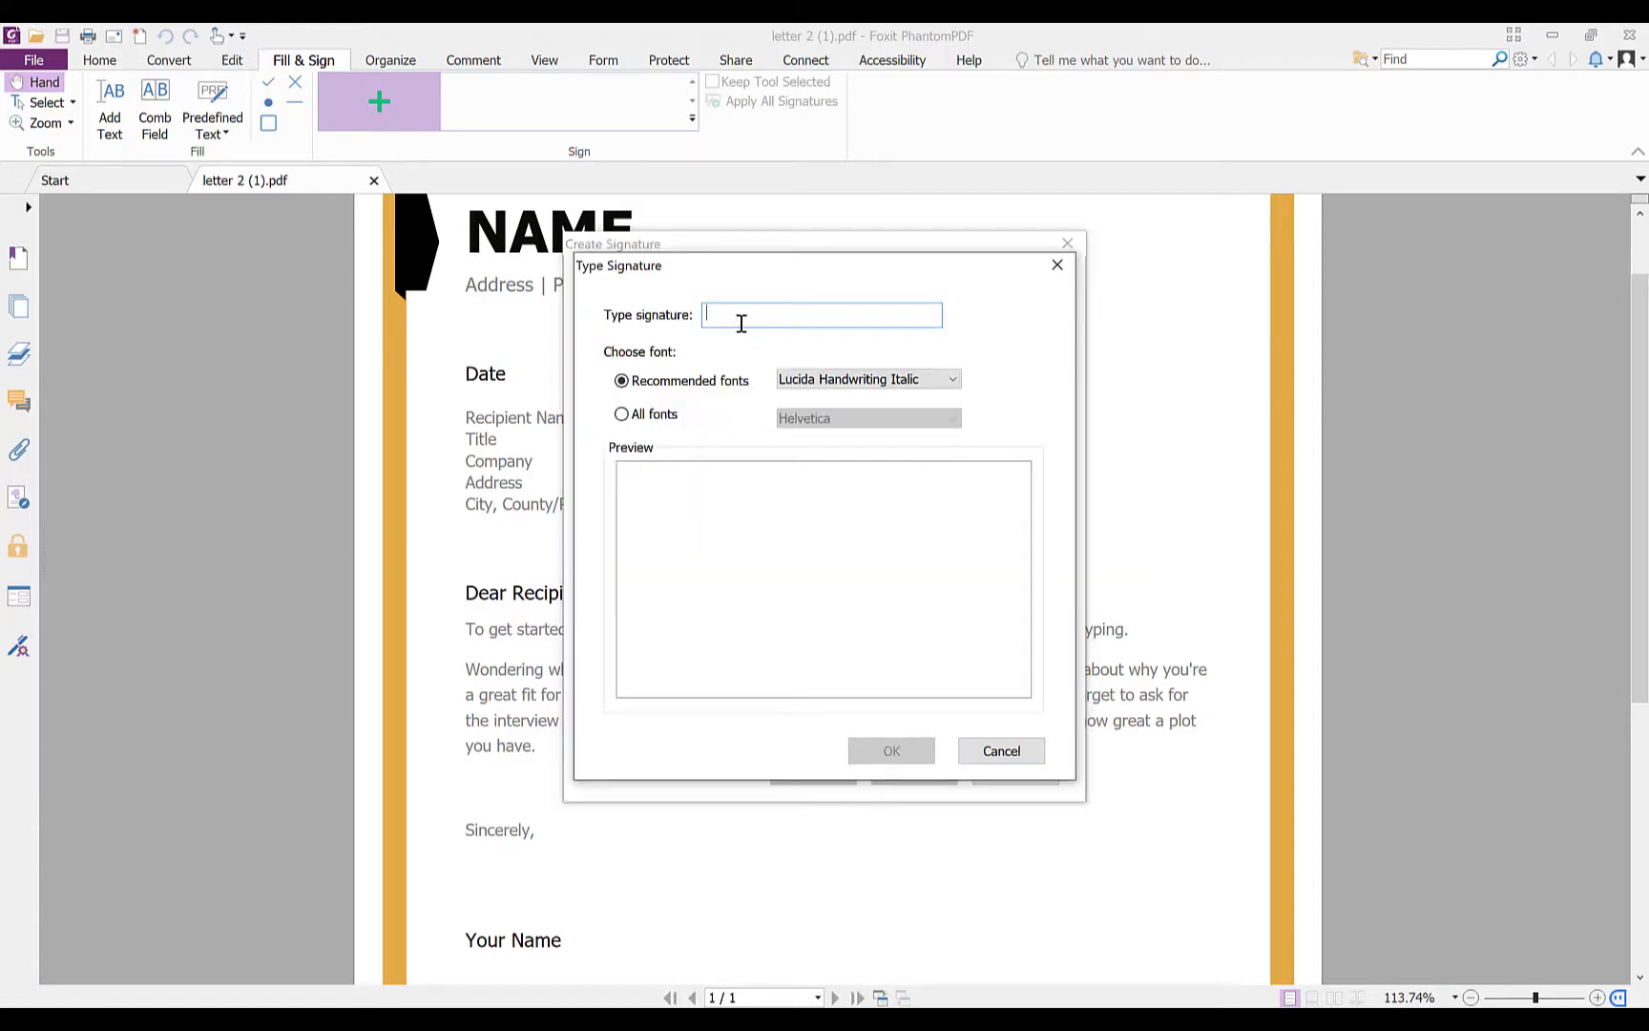
type("Dr. Rasheed")
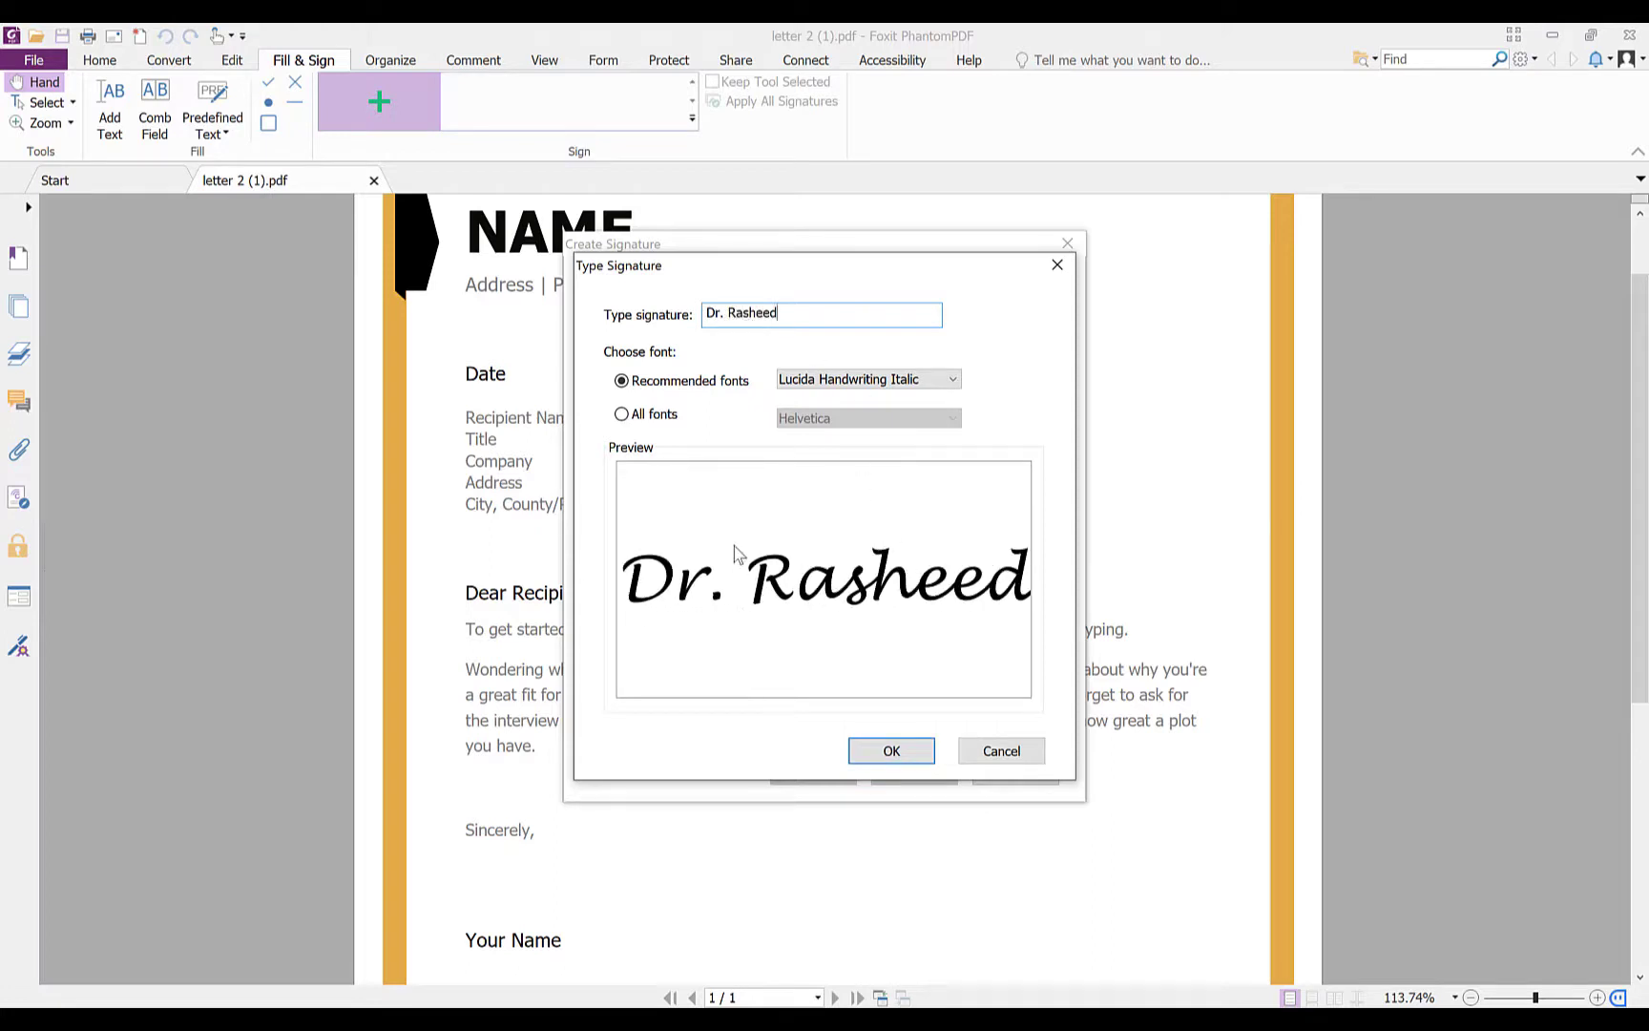
left_click(953, 380)
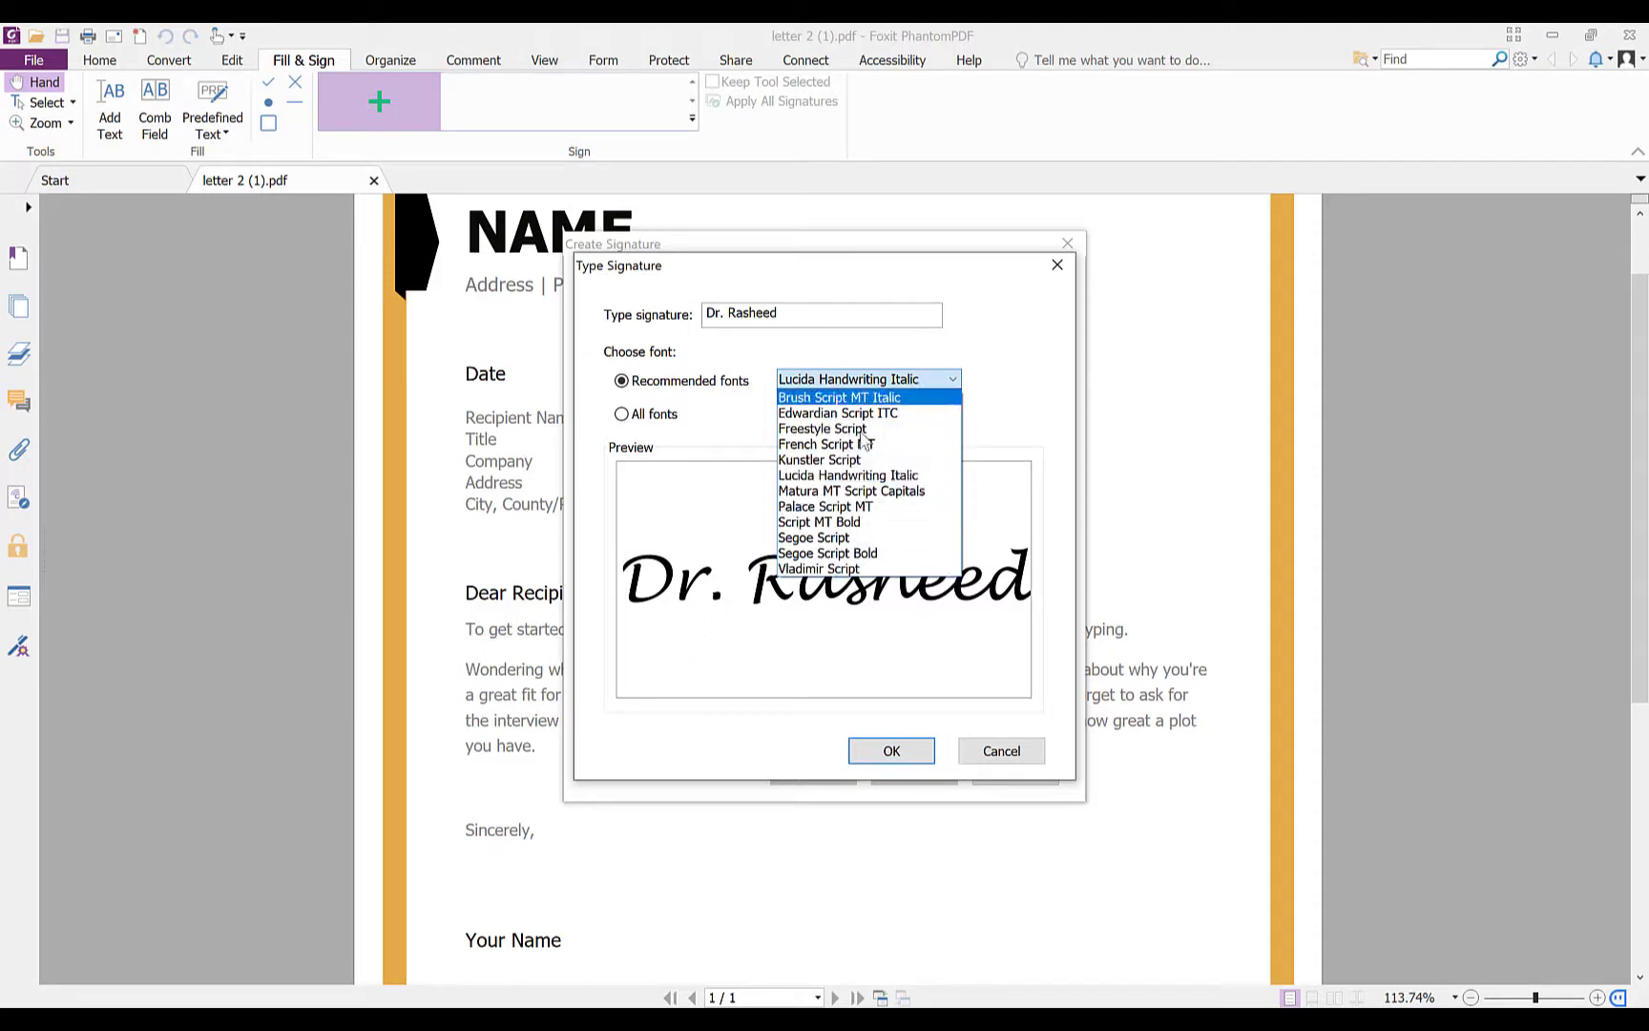
left_click(1004, 399)
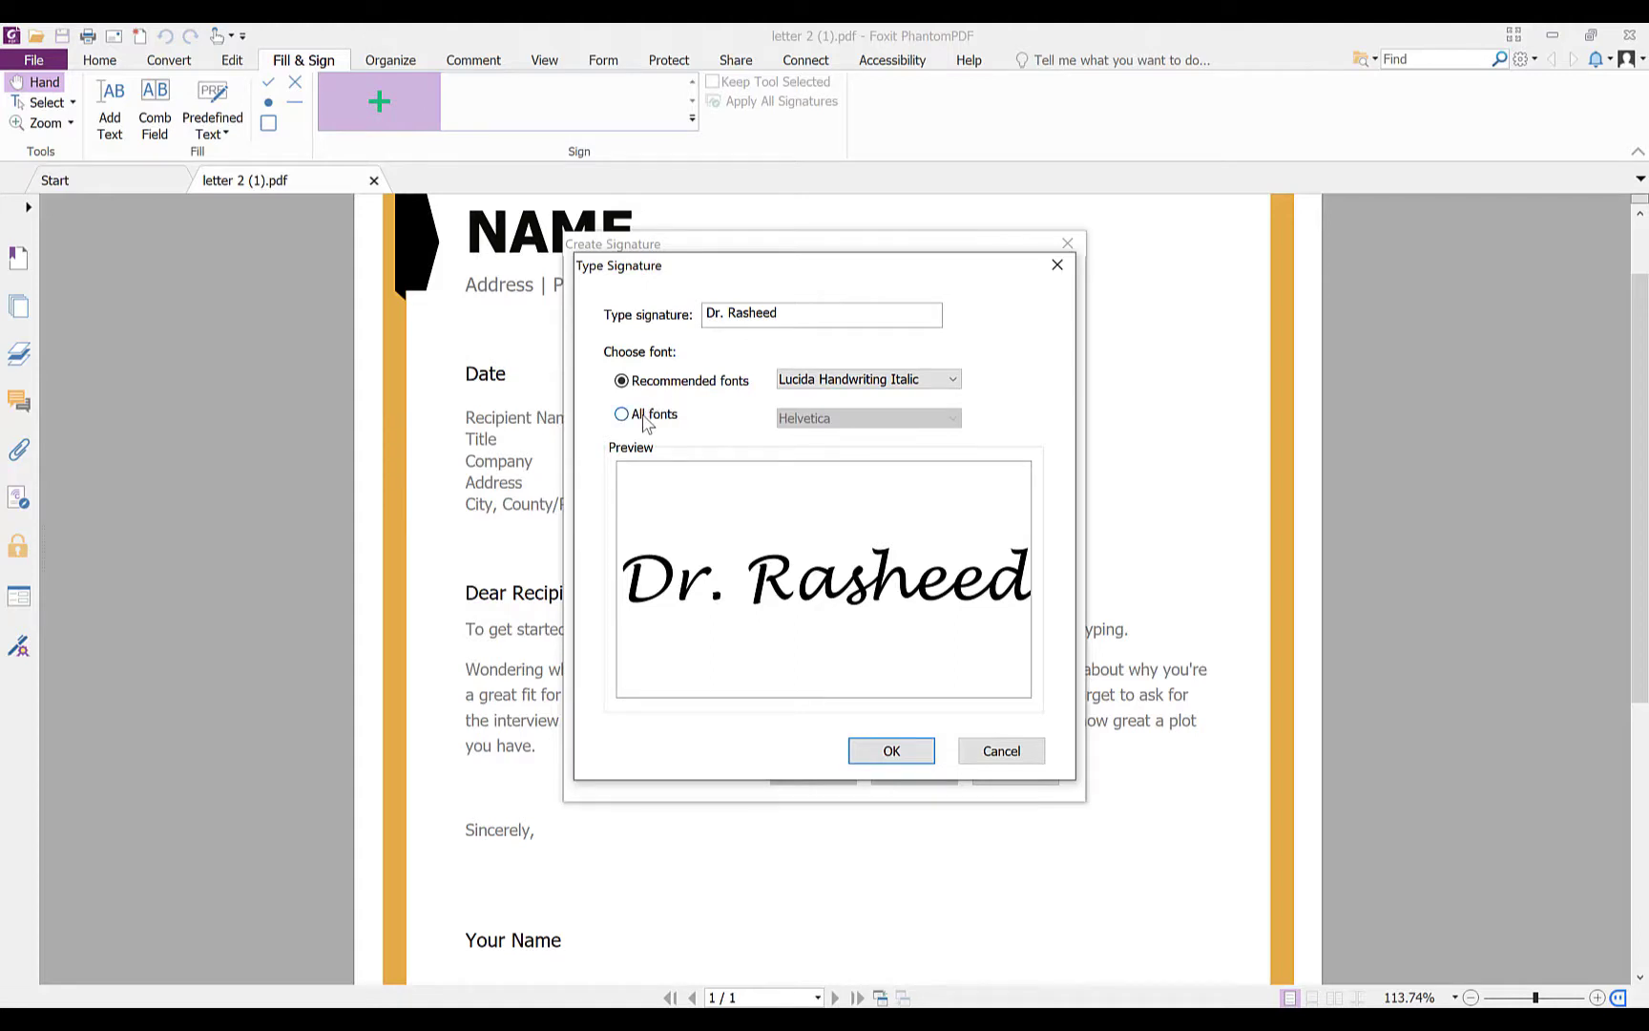
left_click(898, 754)
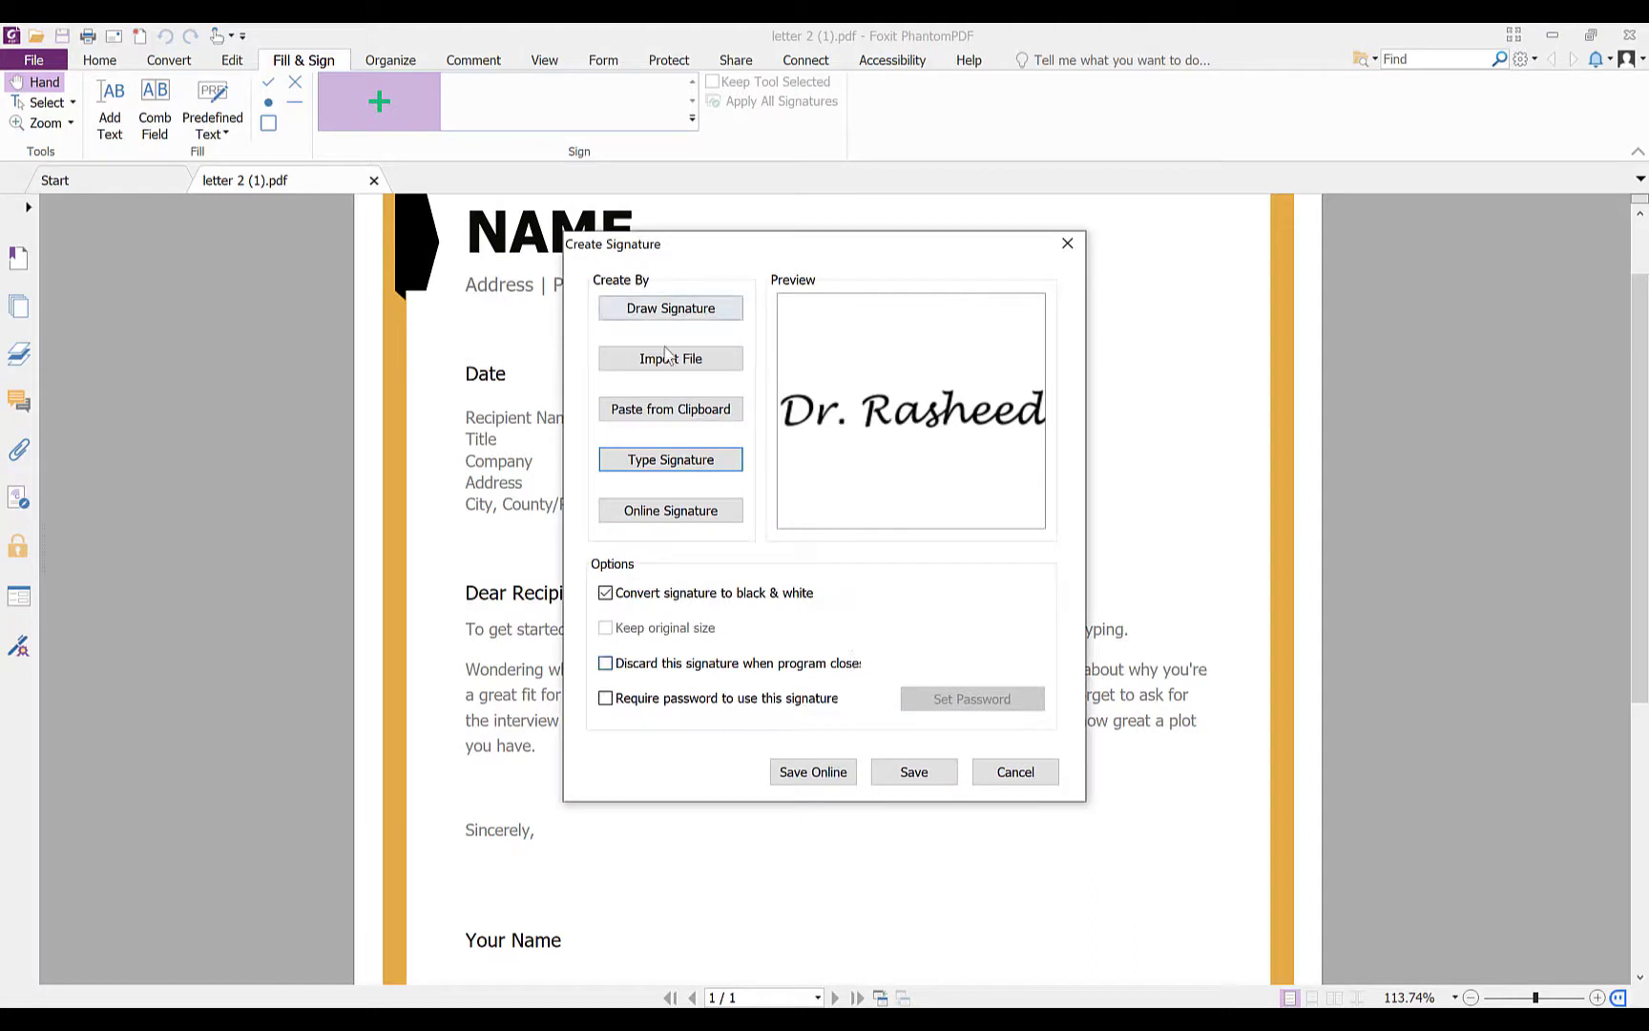
left_click(922, 778)
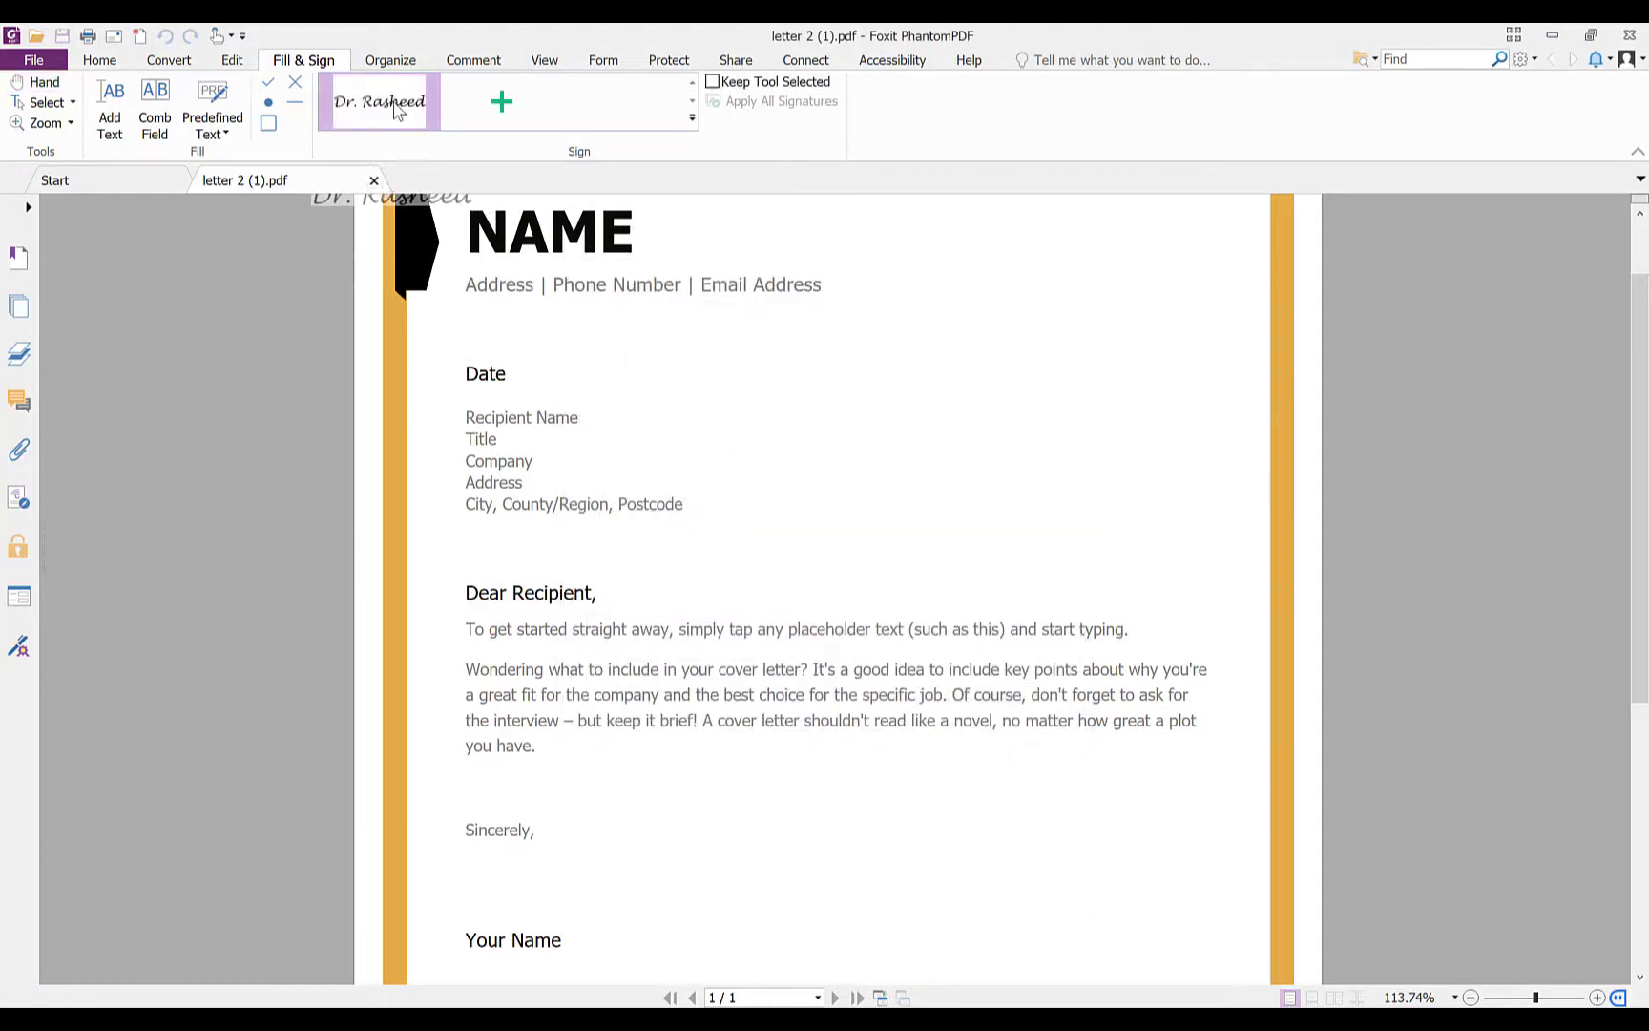
Place the typed signature between "Sincerely," and "Your Name", and place a second copy further right on the page beside "Sincerely,"
left_click(552, 876)
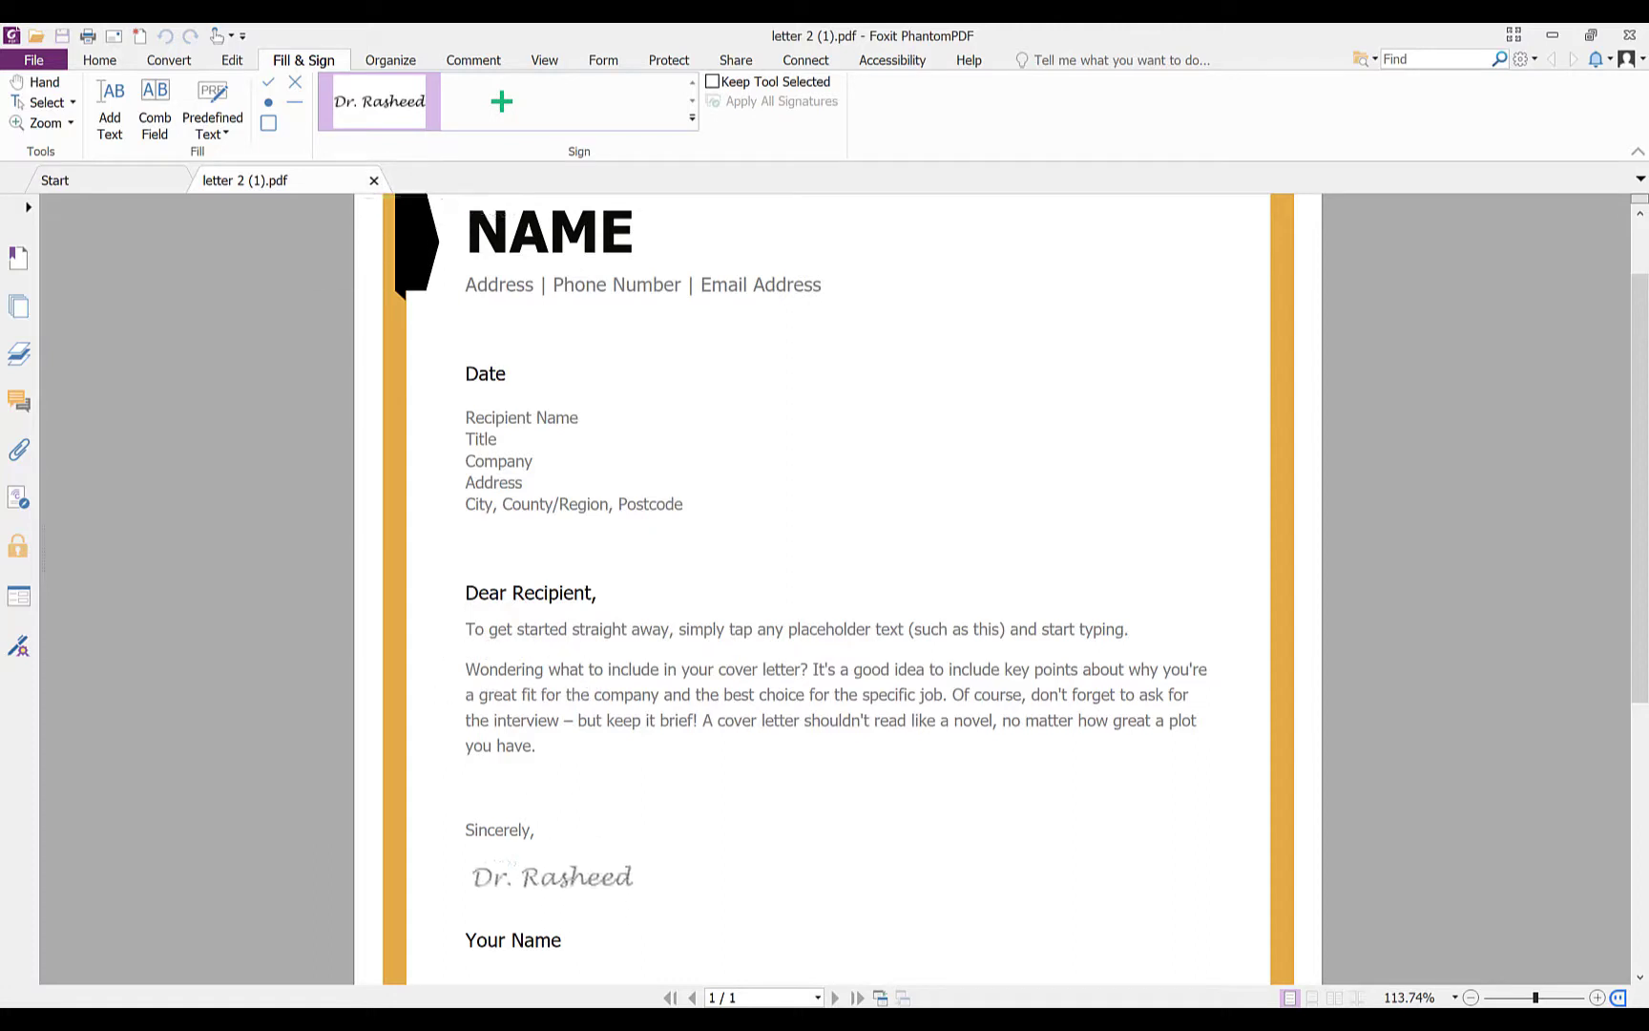
left_click(544, 887)
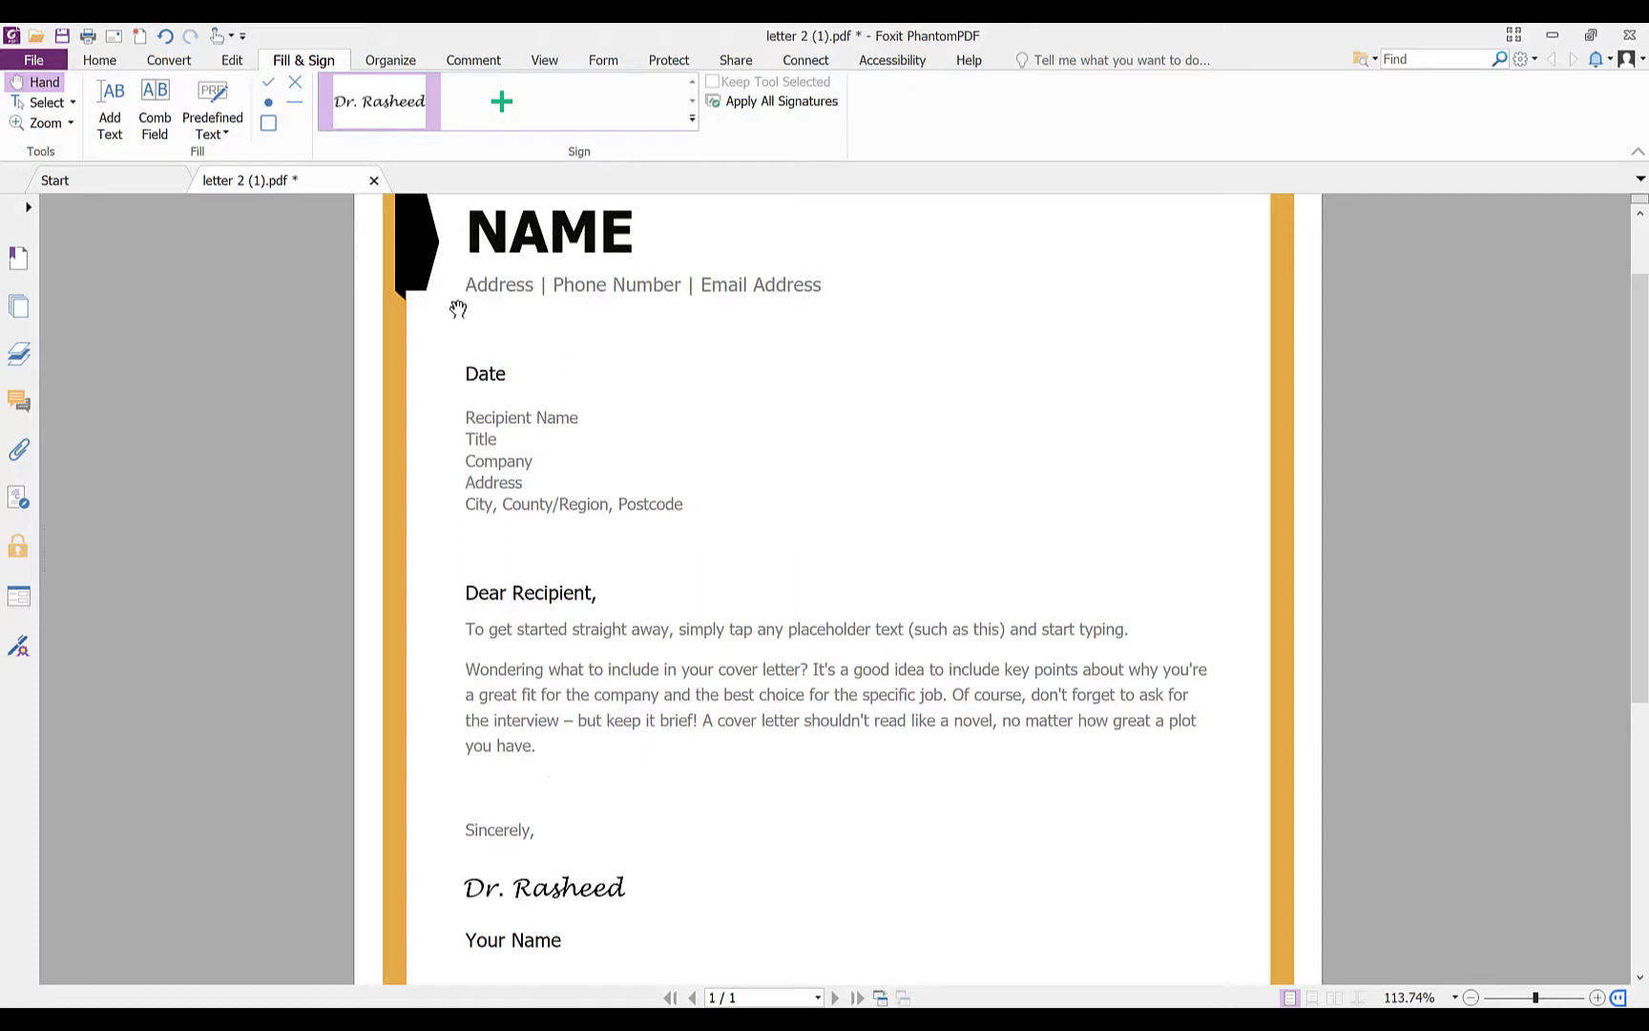
left_click(389, 106)
left_click(827, 851)
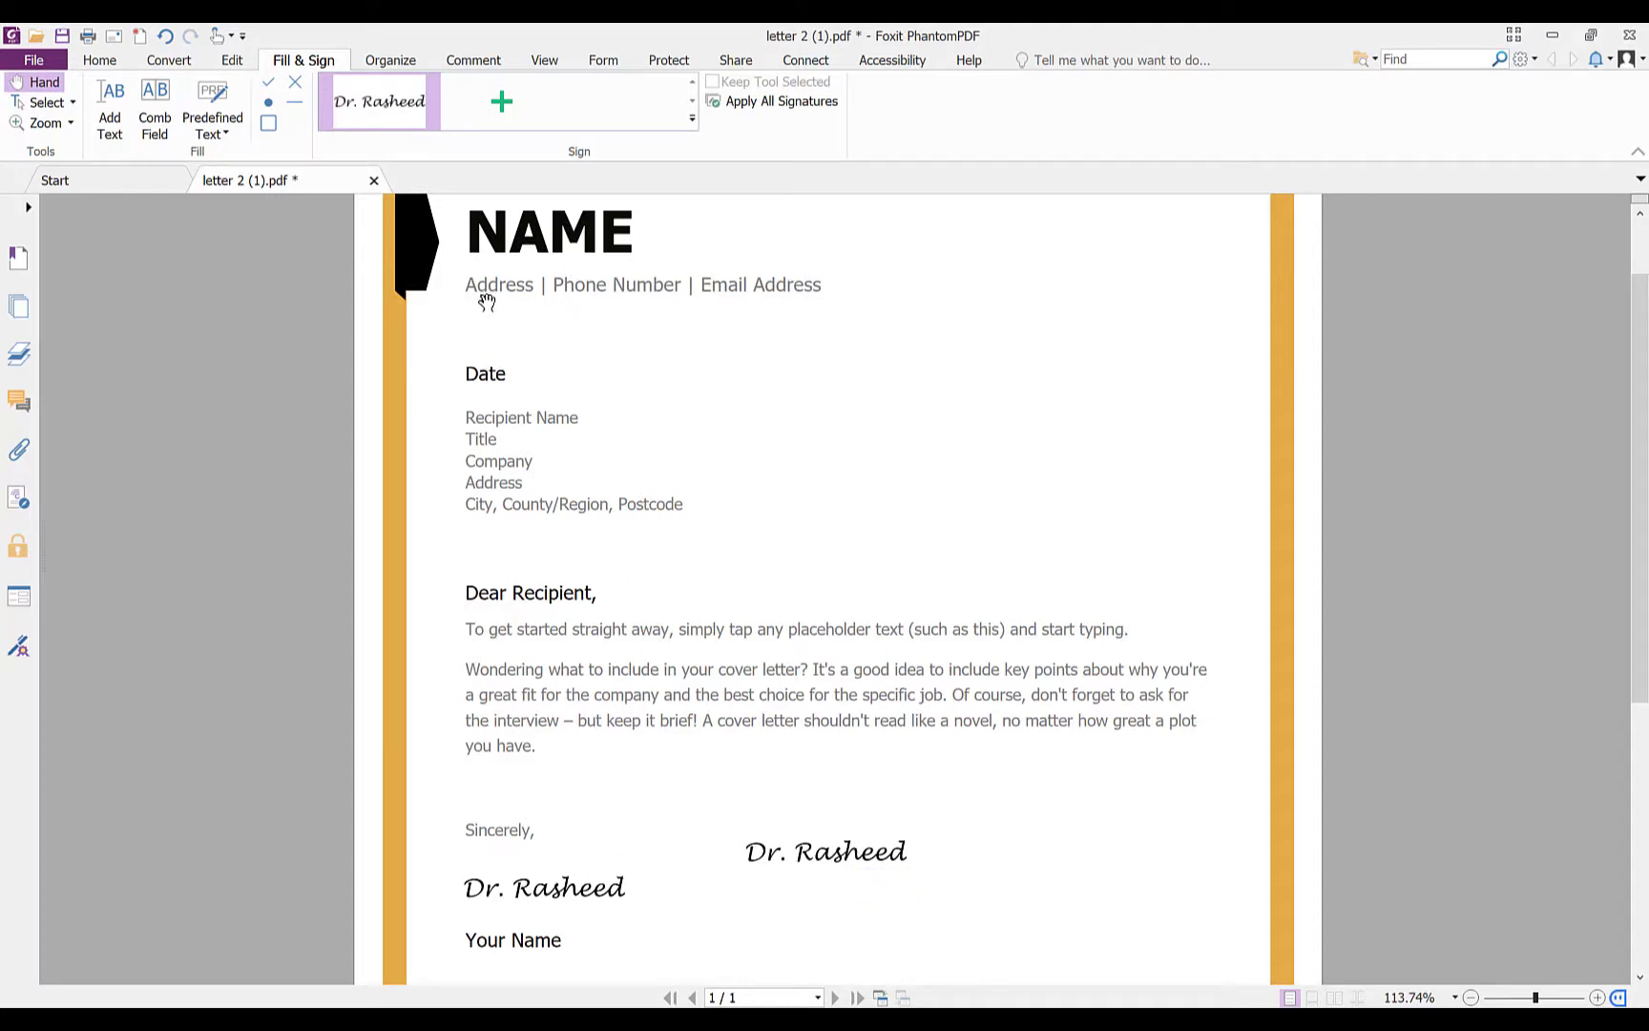
Create a second signature by drawing the signer's name freehand, and save it with black-and-white conversion on
left_click(501, 107)
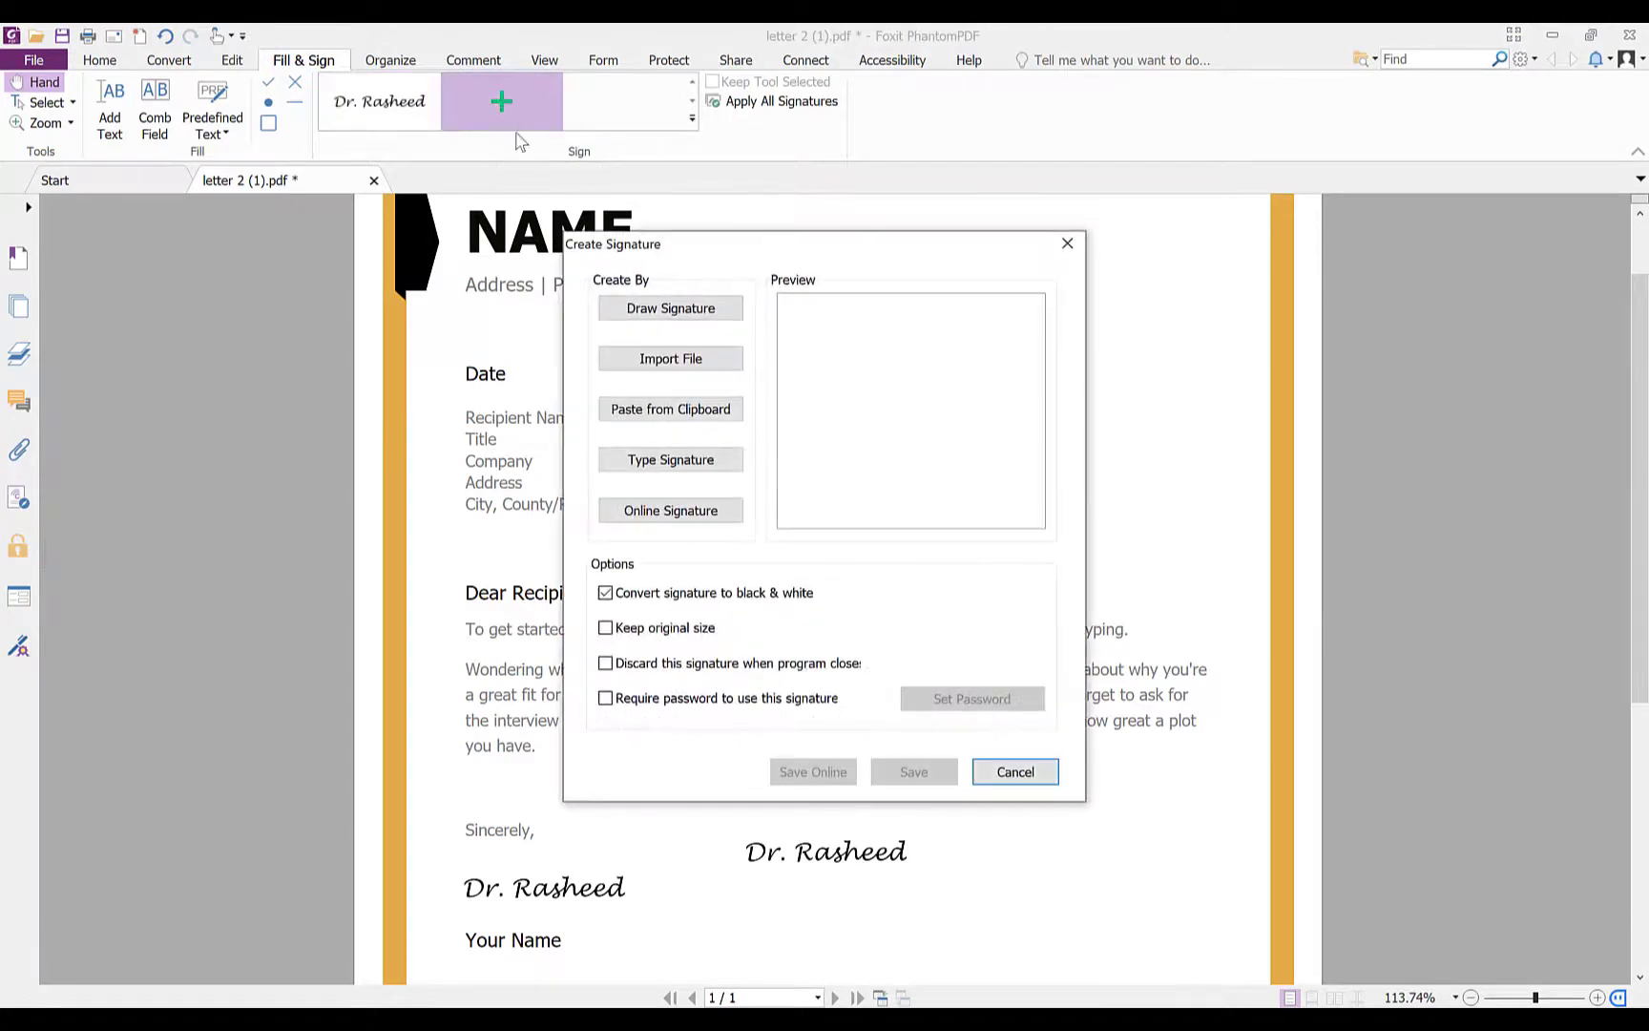
left_click(693, 320)
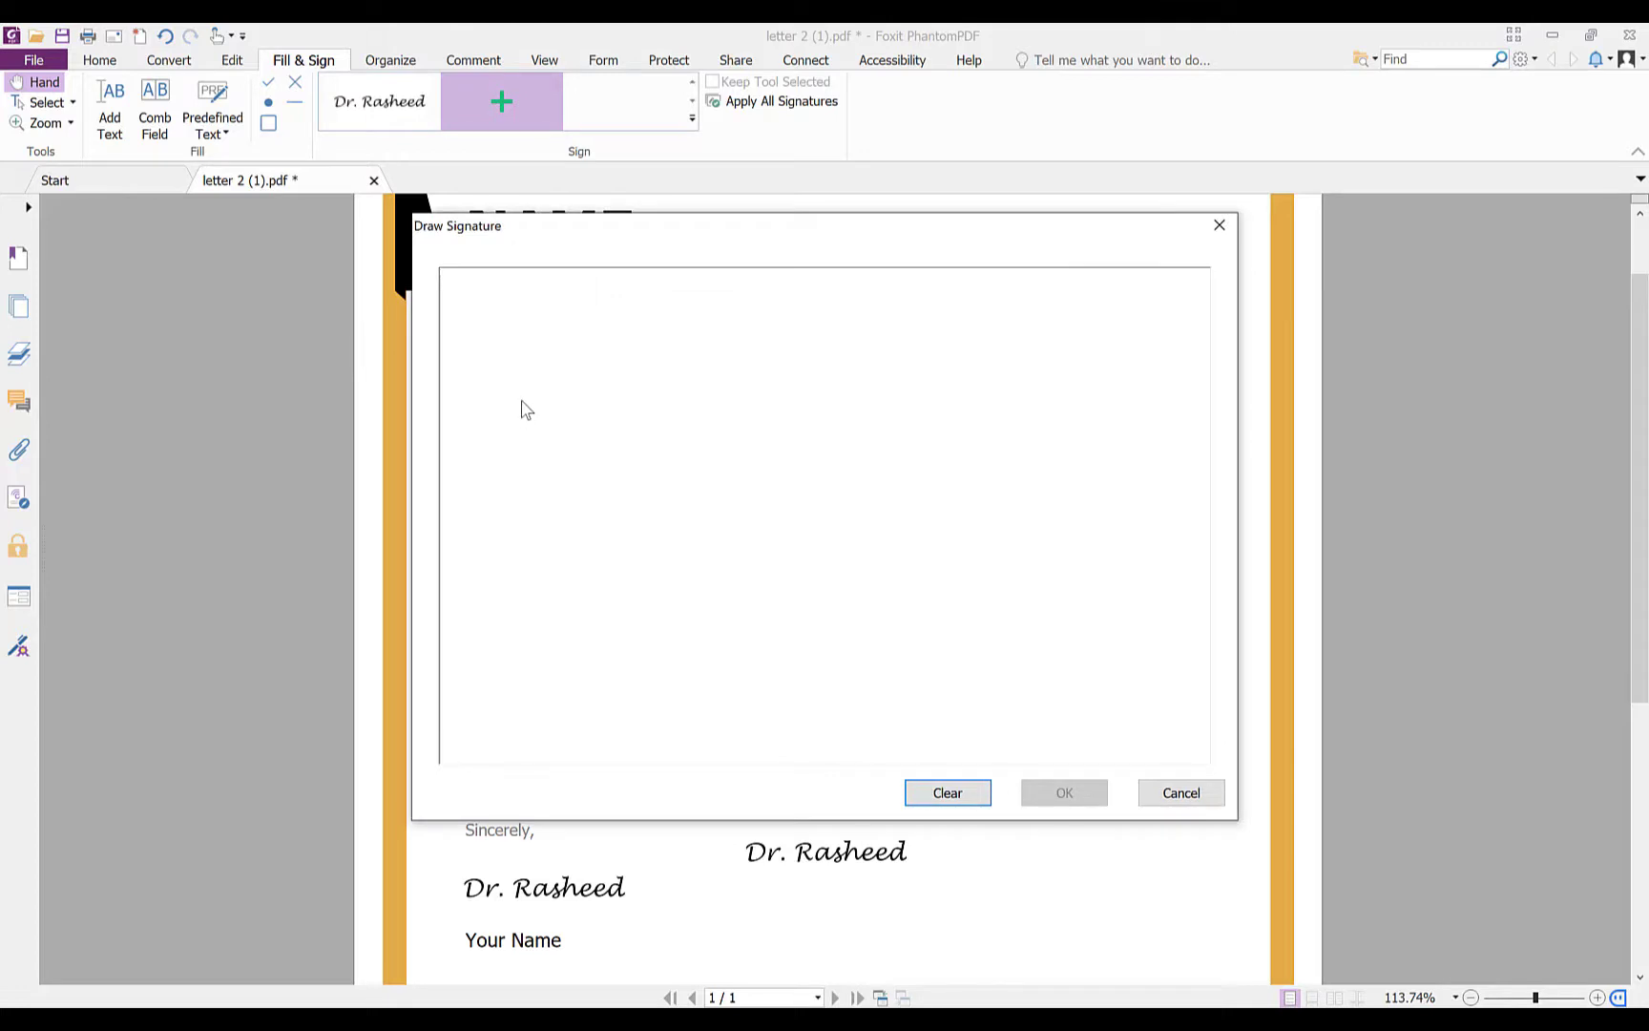
mouse_move(528, 404)
left_mouse_down()
mouse_move(534, 525)
mouse_move(666, 458)
left_mouse_up()
left_click_drag(760, 420, 769, 515)
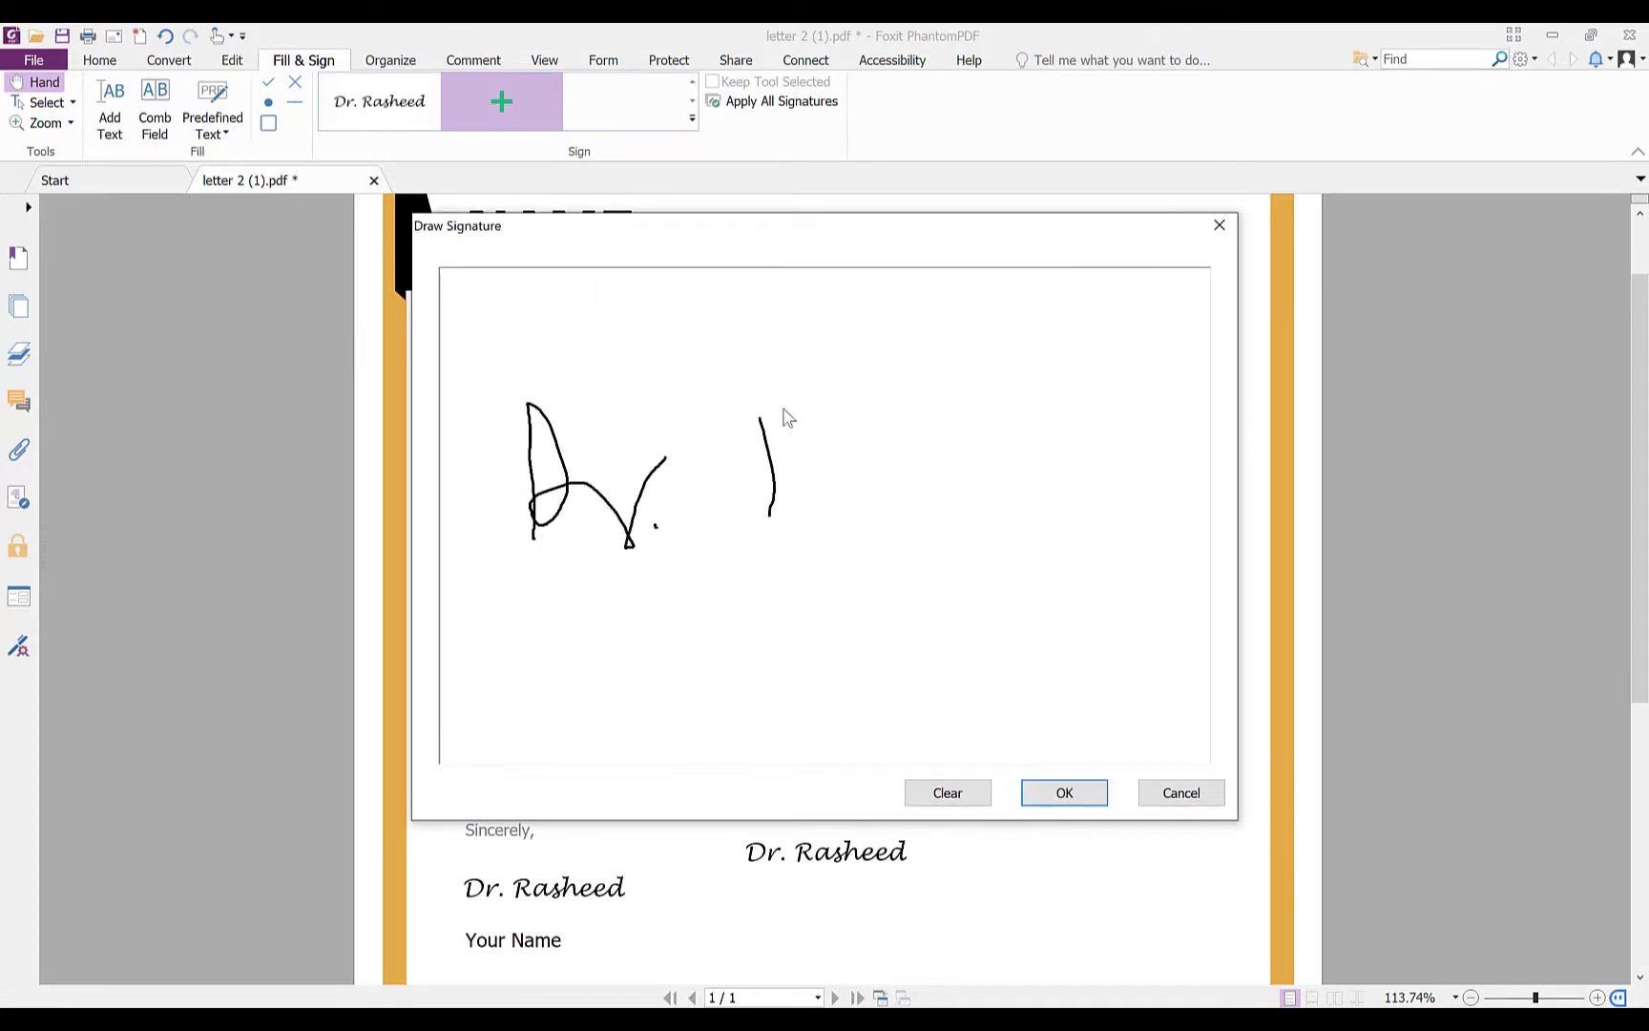
mouse_move(766, 416)
left_mouse_down()
mouse_move(826, 541)
mouse_move(824, 494)
mouse_move(913, 449)
mouse_move(972, 476)
mouse_move(1056, 450)
mouse_move(1027, 392)
mouse_move(1103, 333)
left_mouse_up()
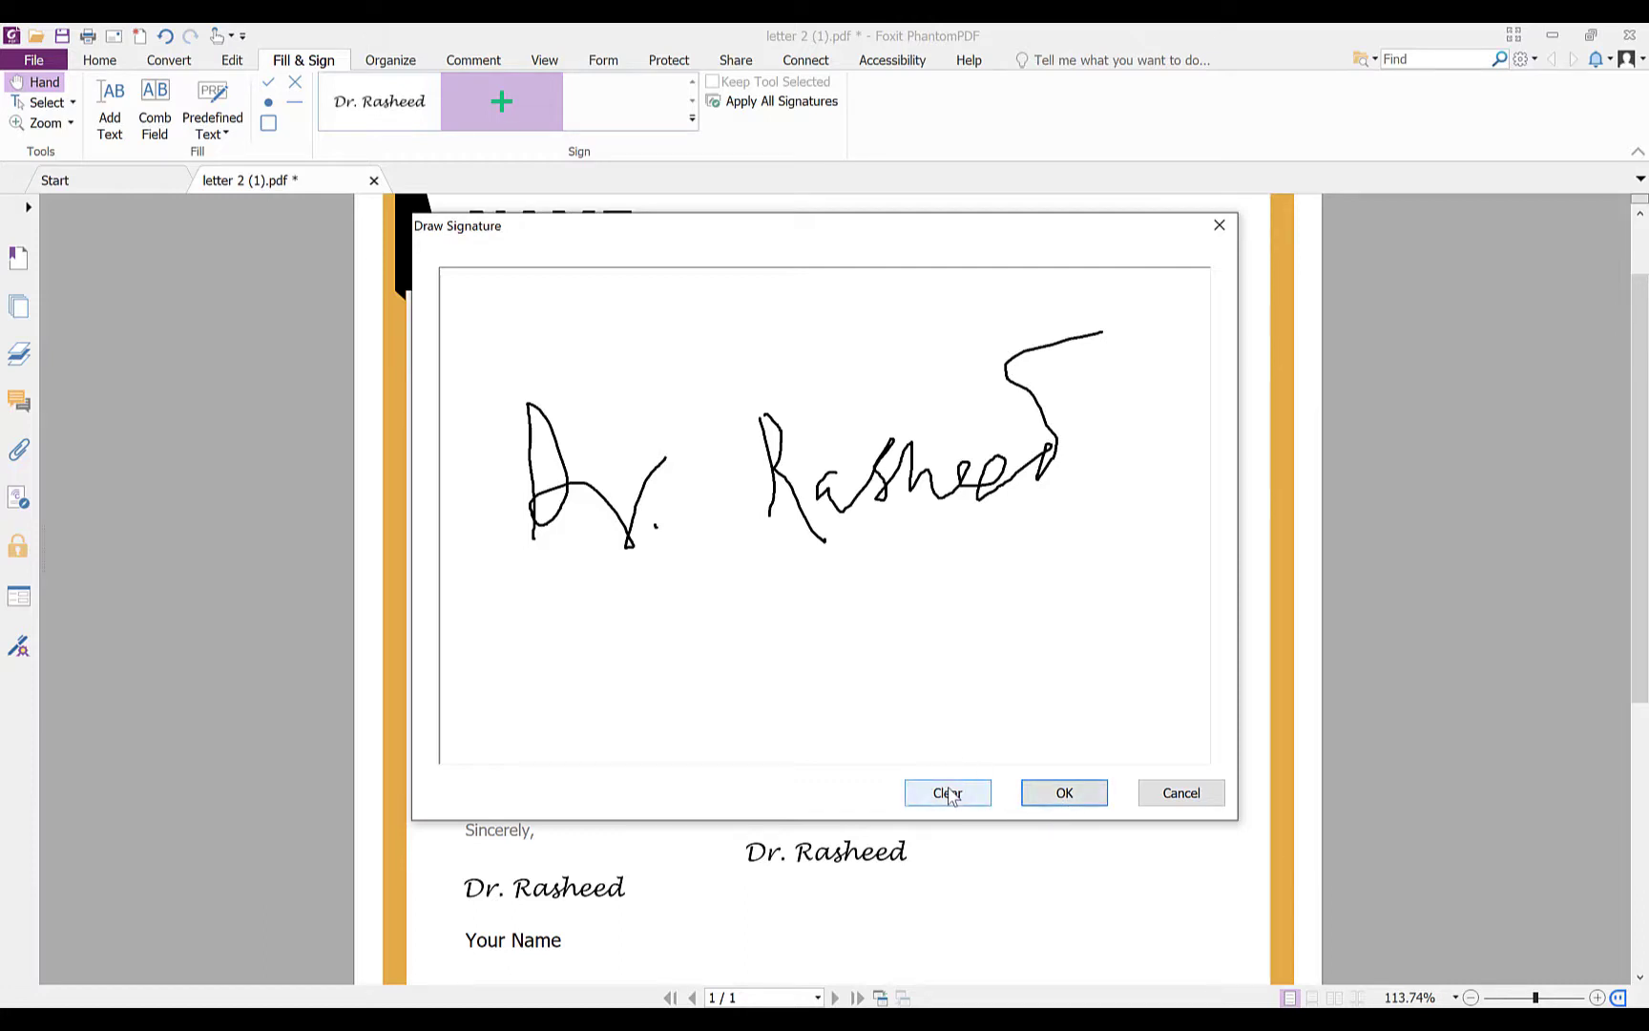
left_click(1065, 795)
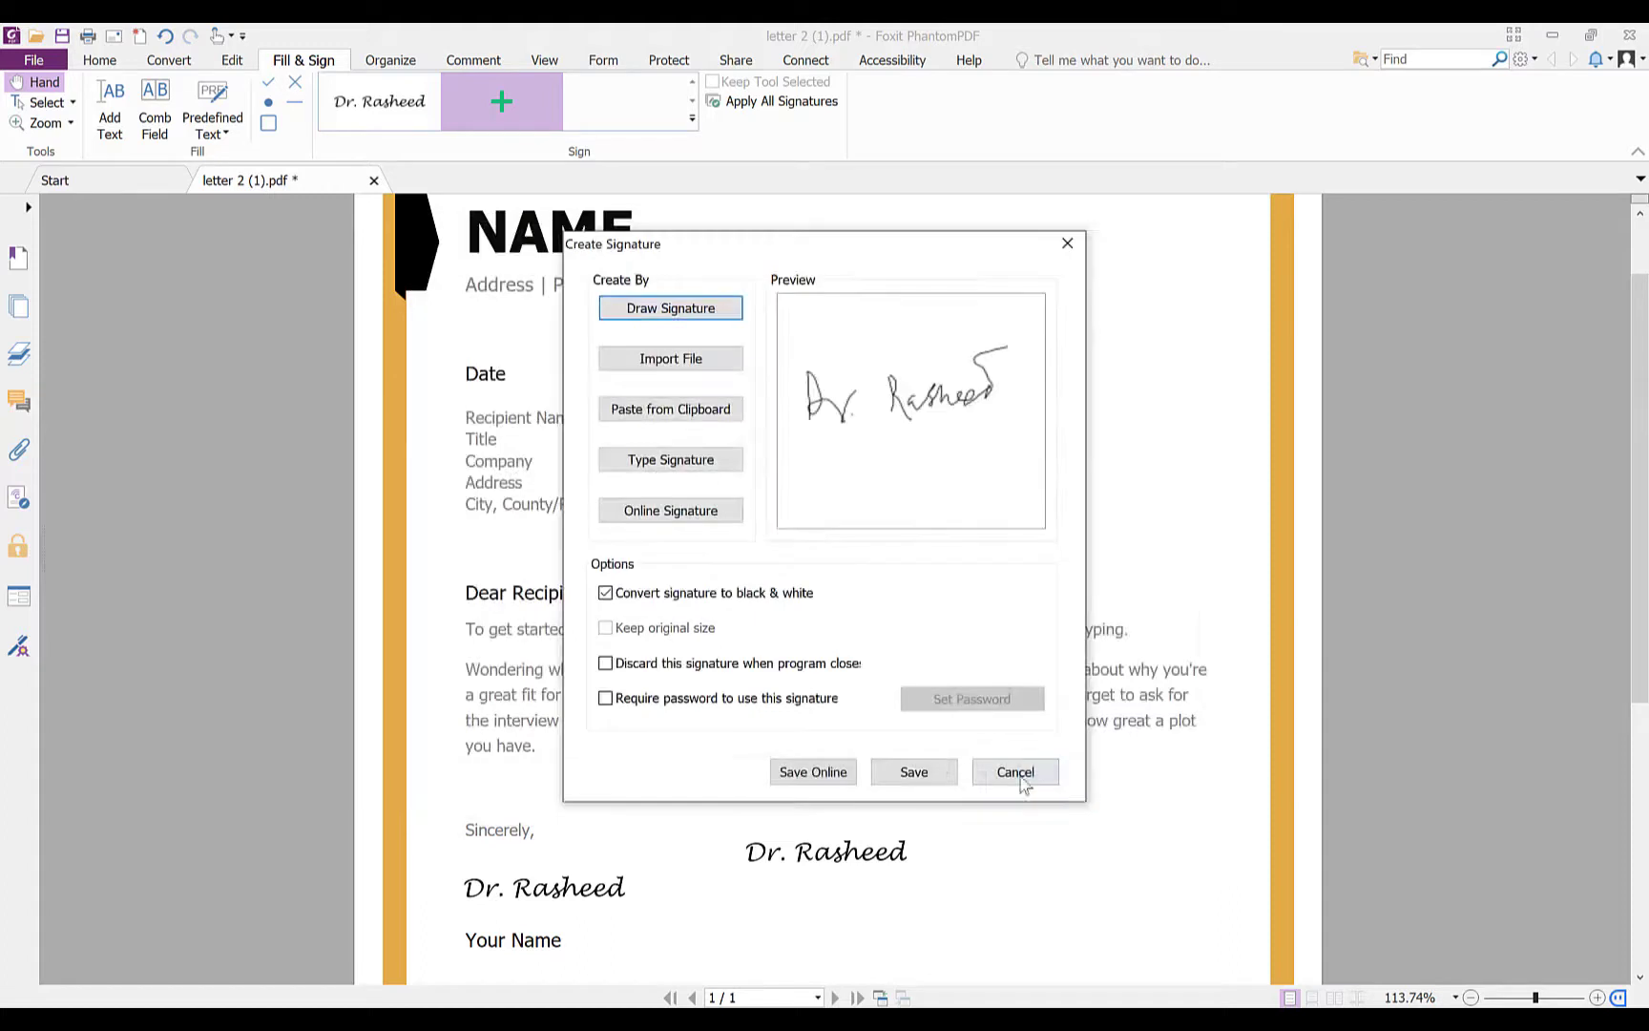
left_click(913, 771)
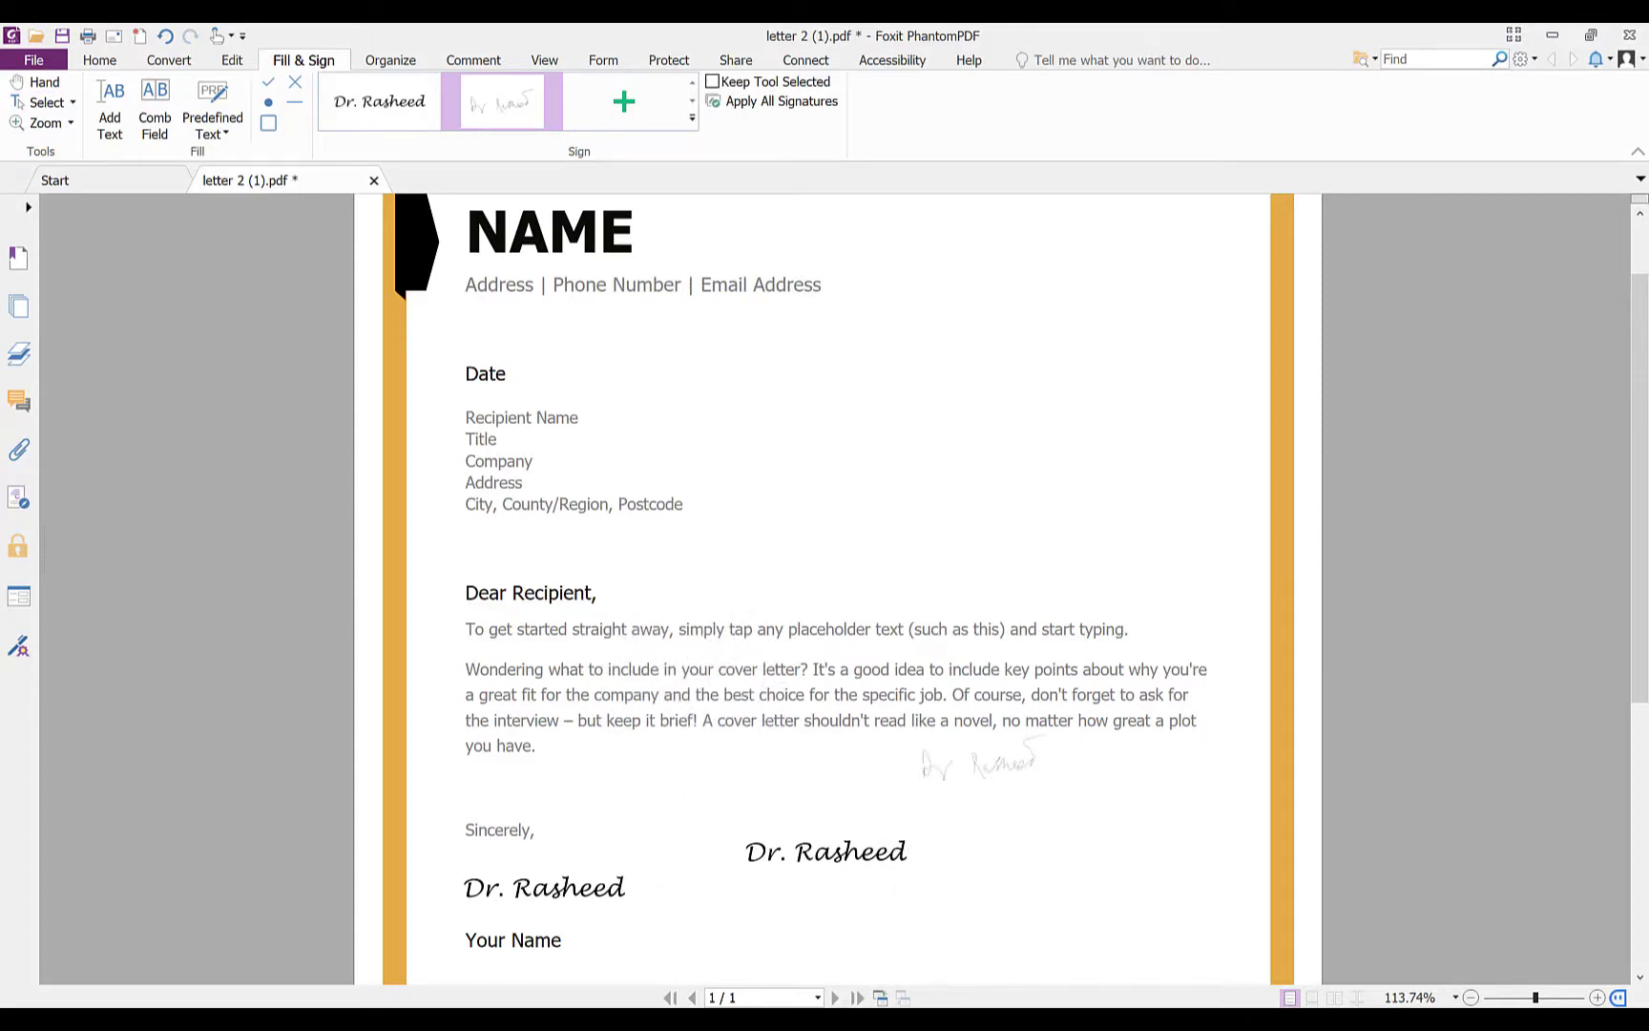
Place the drawn signature in the letter, move it beside the second typed signature, and enlarge it
left_click(983, 759)
left_click_drag(997, 768, 1050, 881)
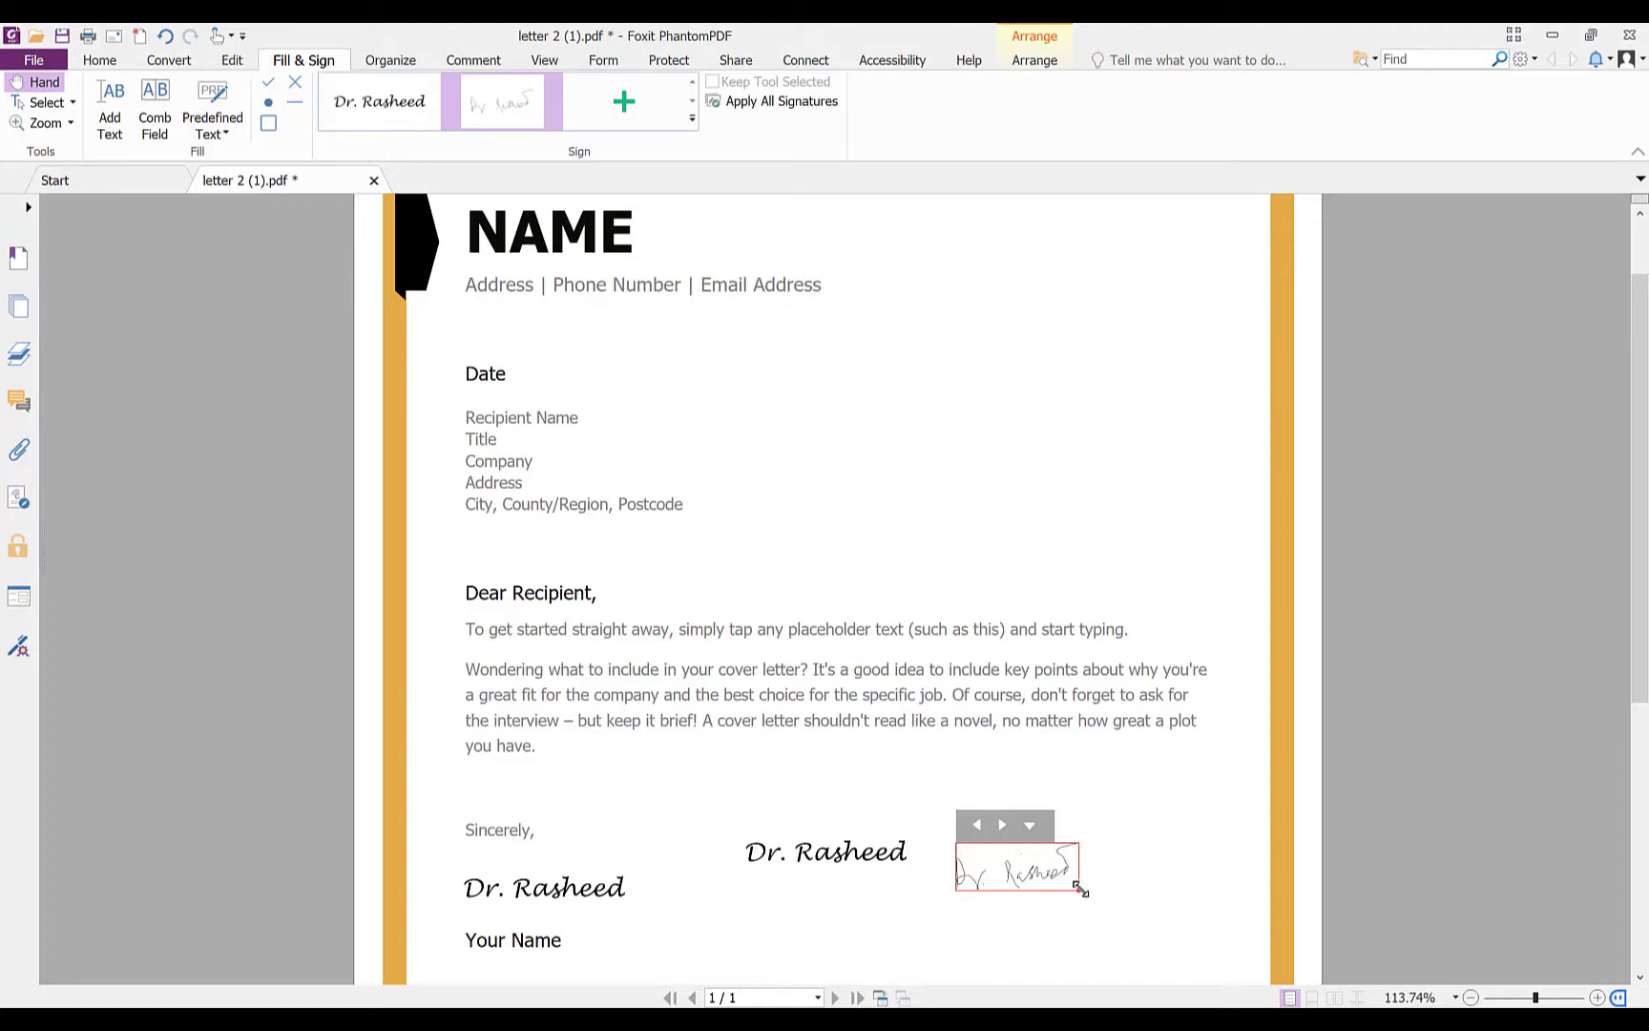
left_click_drag(1078, 889, 1150, 917)
Create and save a third signature by importing the "sign 1" picture from the Pictures folder
left_click(624, 101)
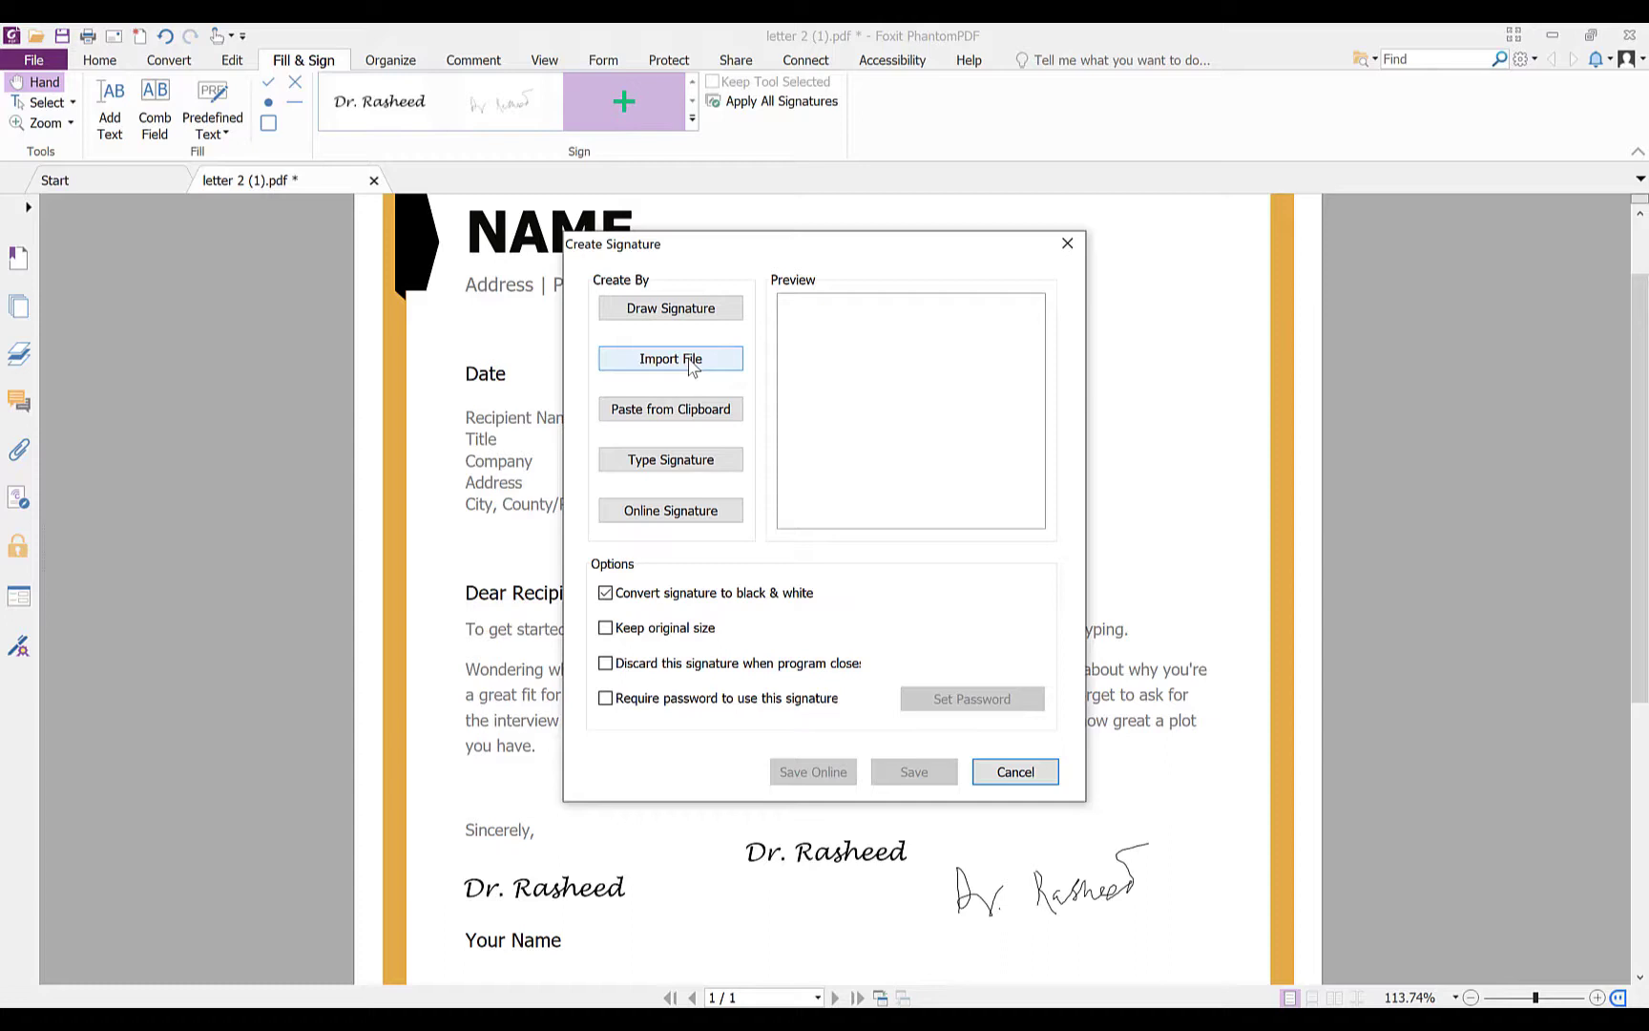
left_click(692, 367)
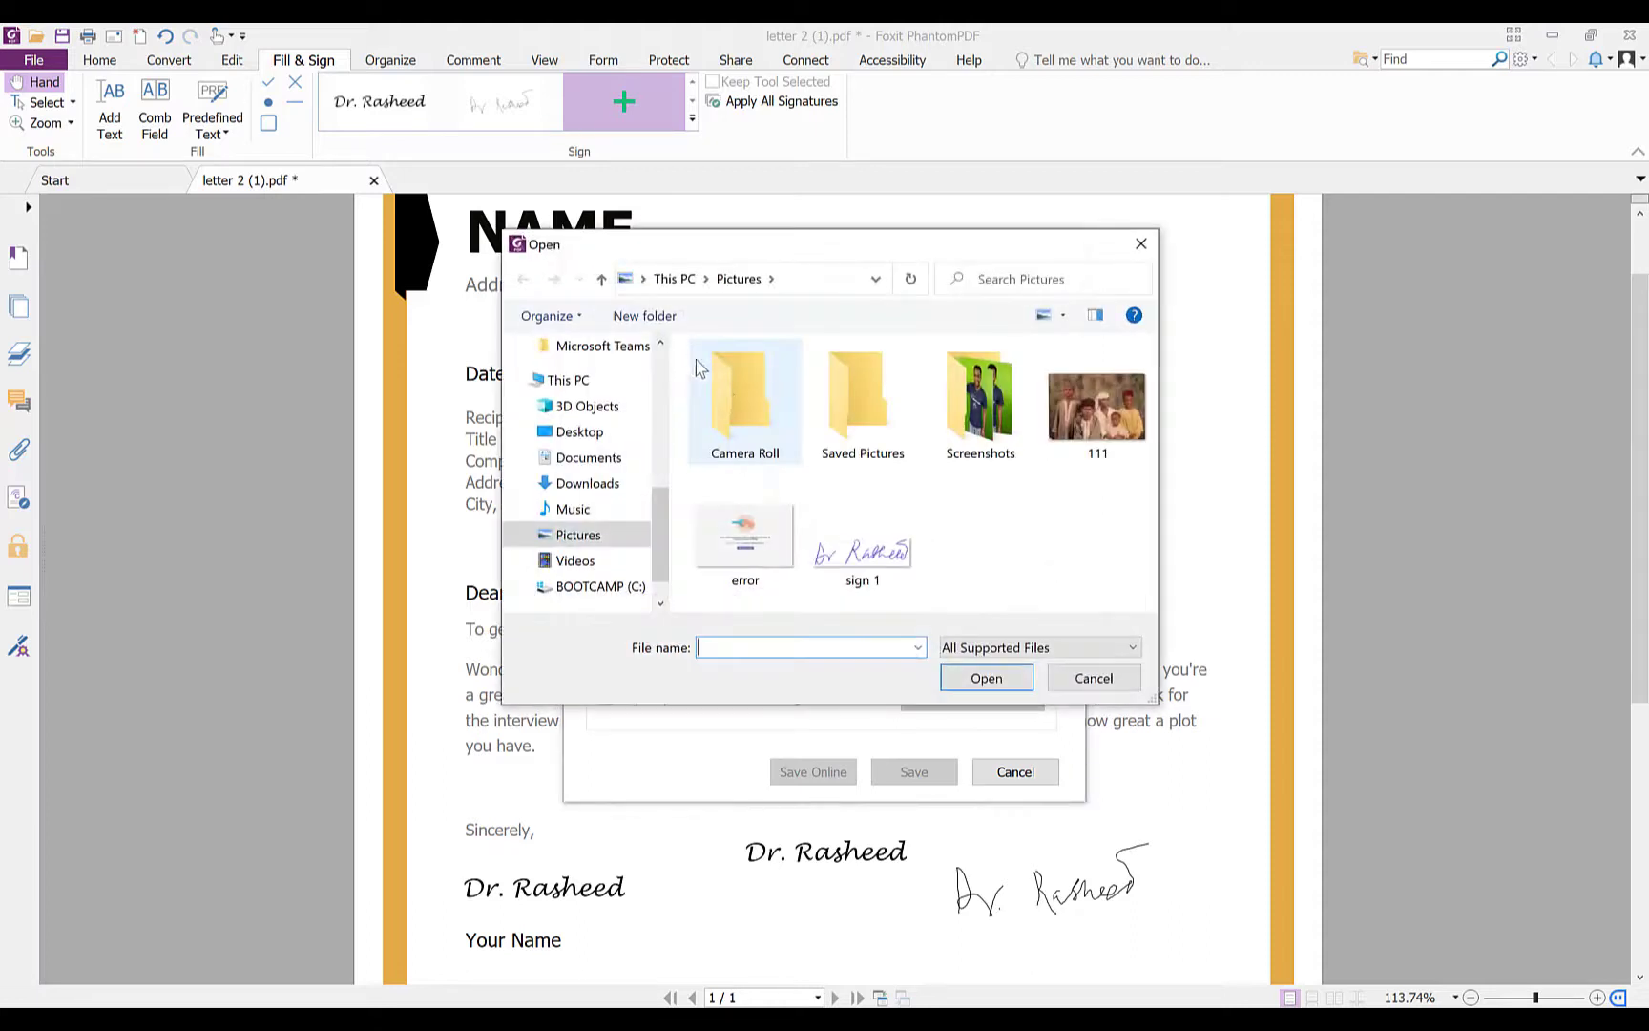
left_click(882, 573)
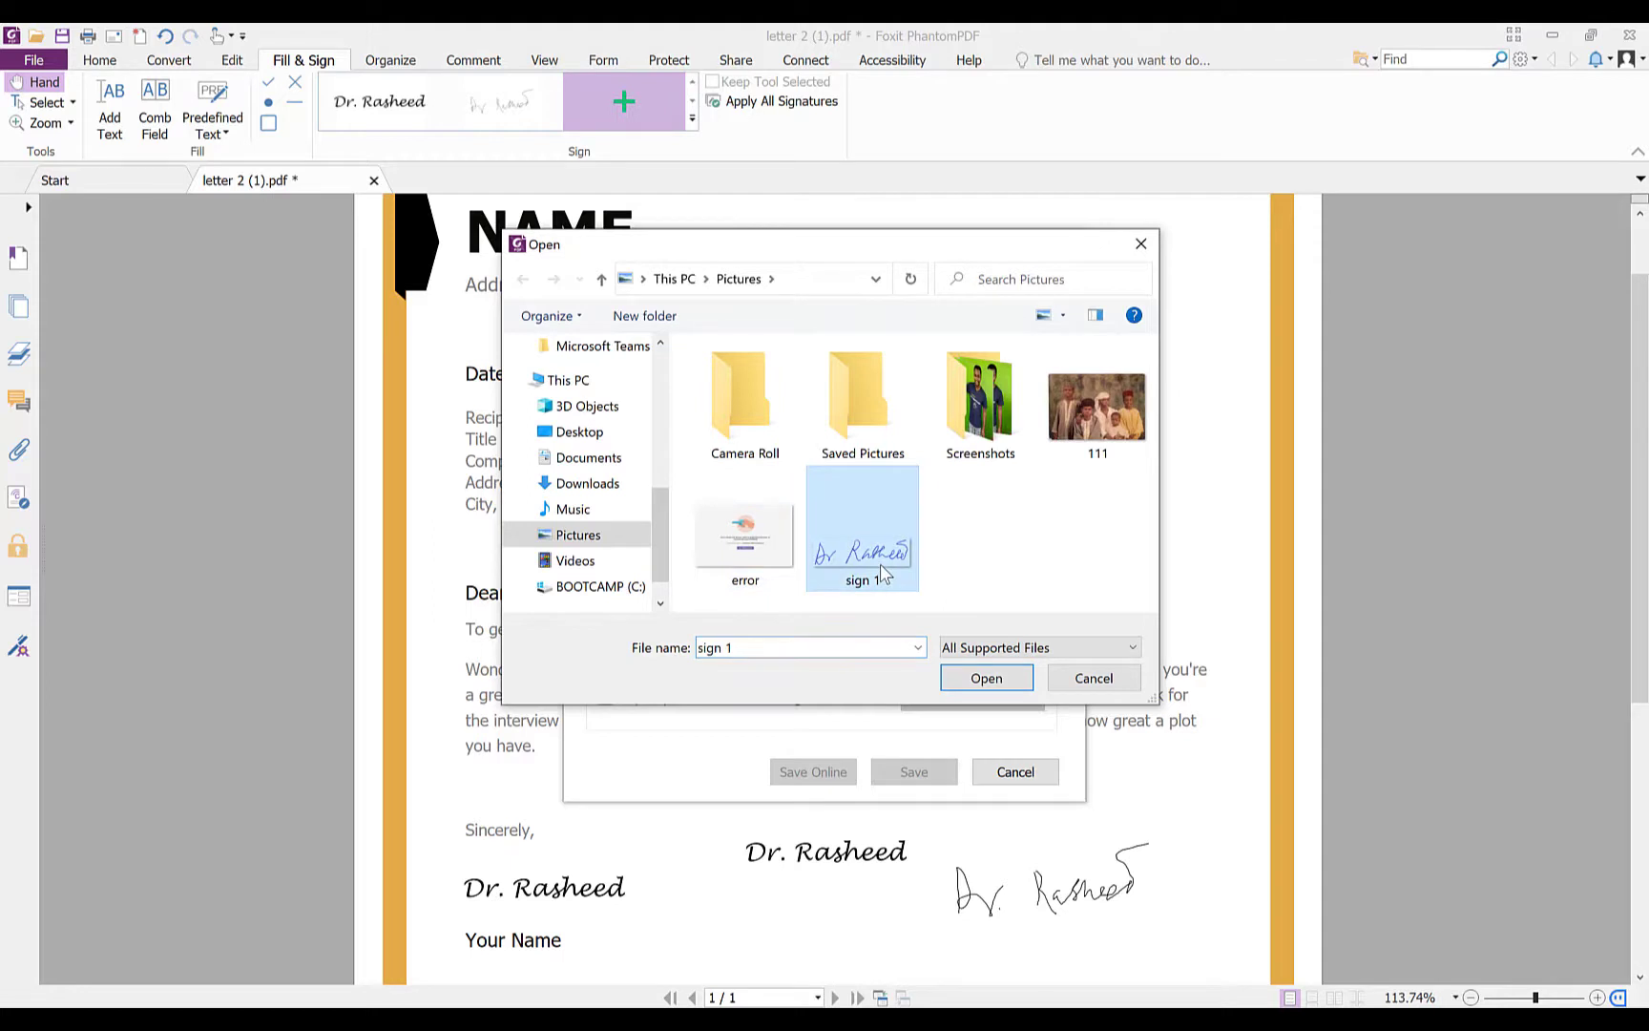
left_click(979, 679)
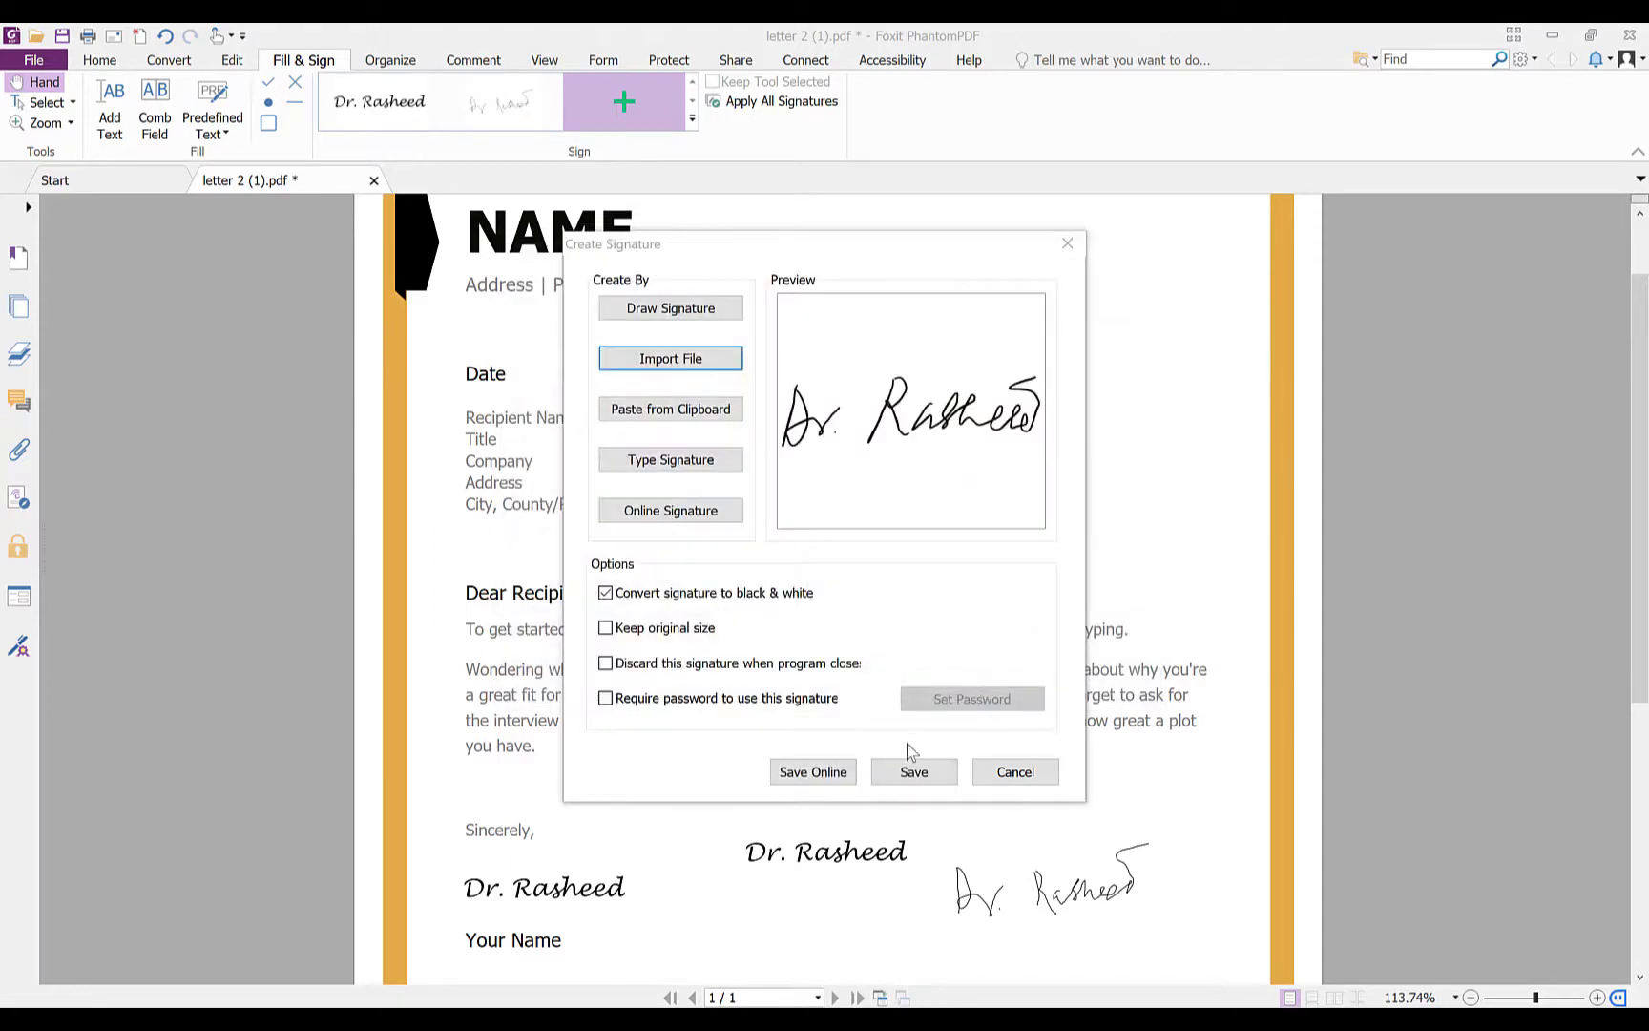
left_click(912, 771)
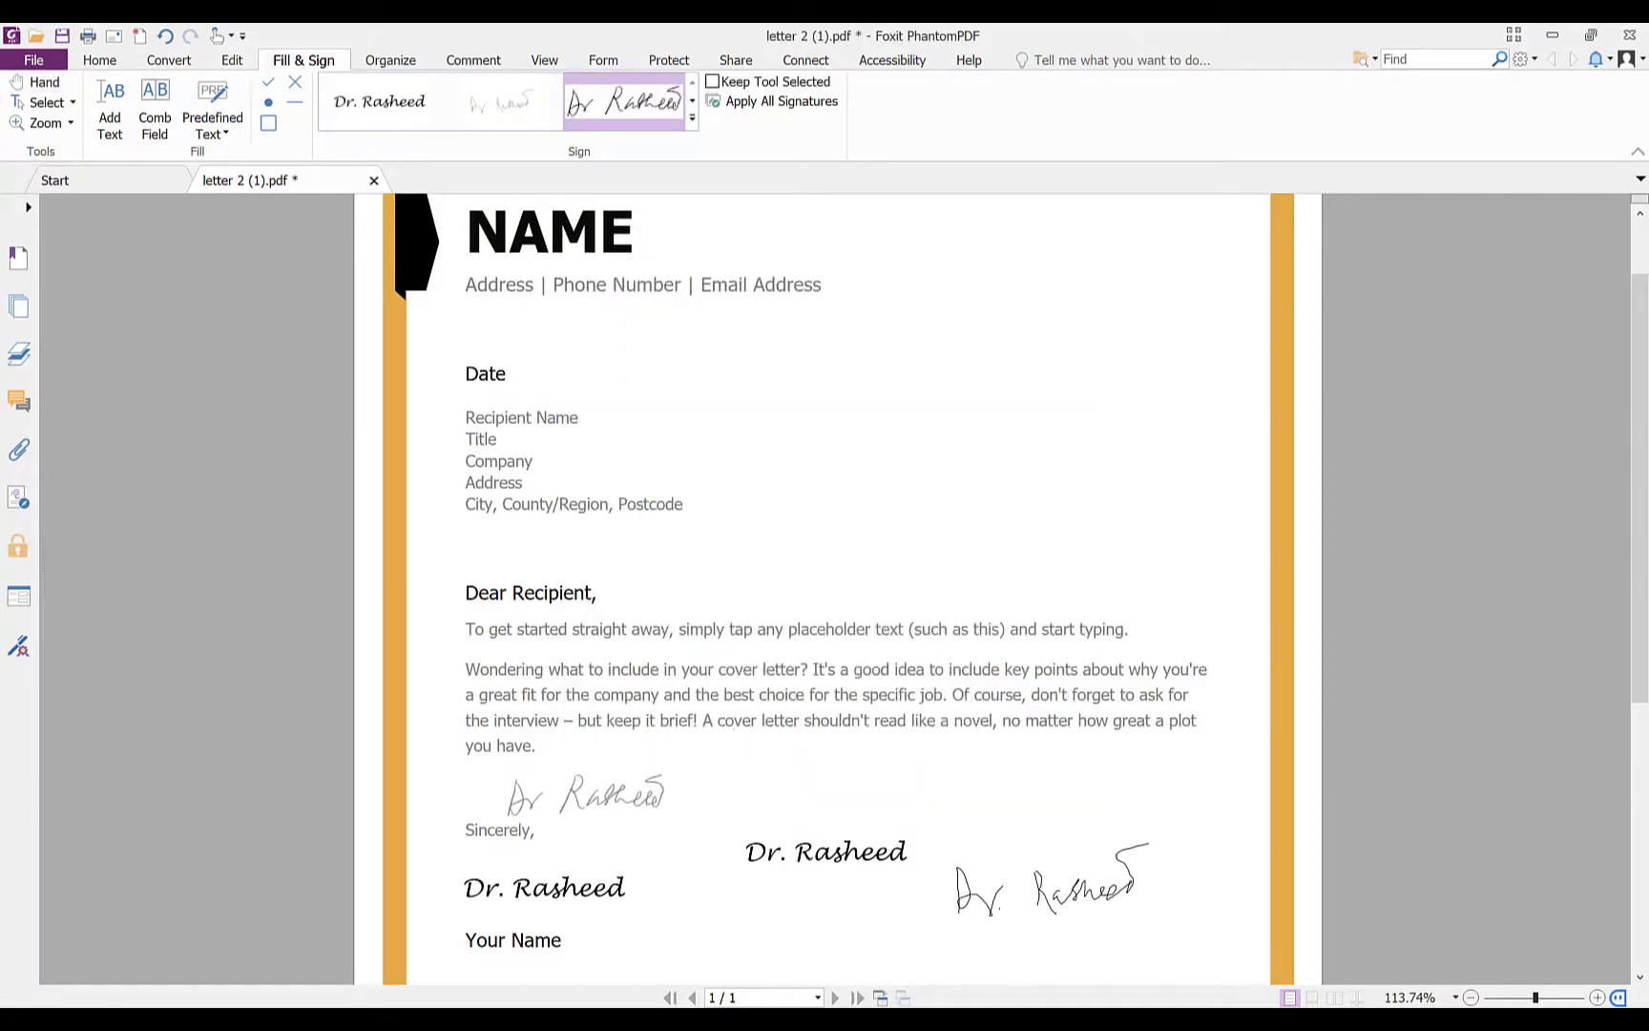
Place the imported signature just above "Sincerely," and a second copy directly beside "Sincerely,"
left_click(634, 781)
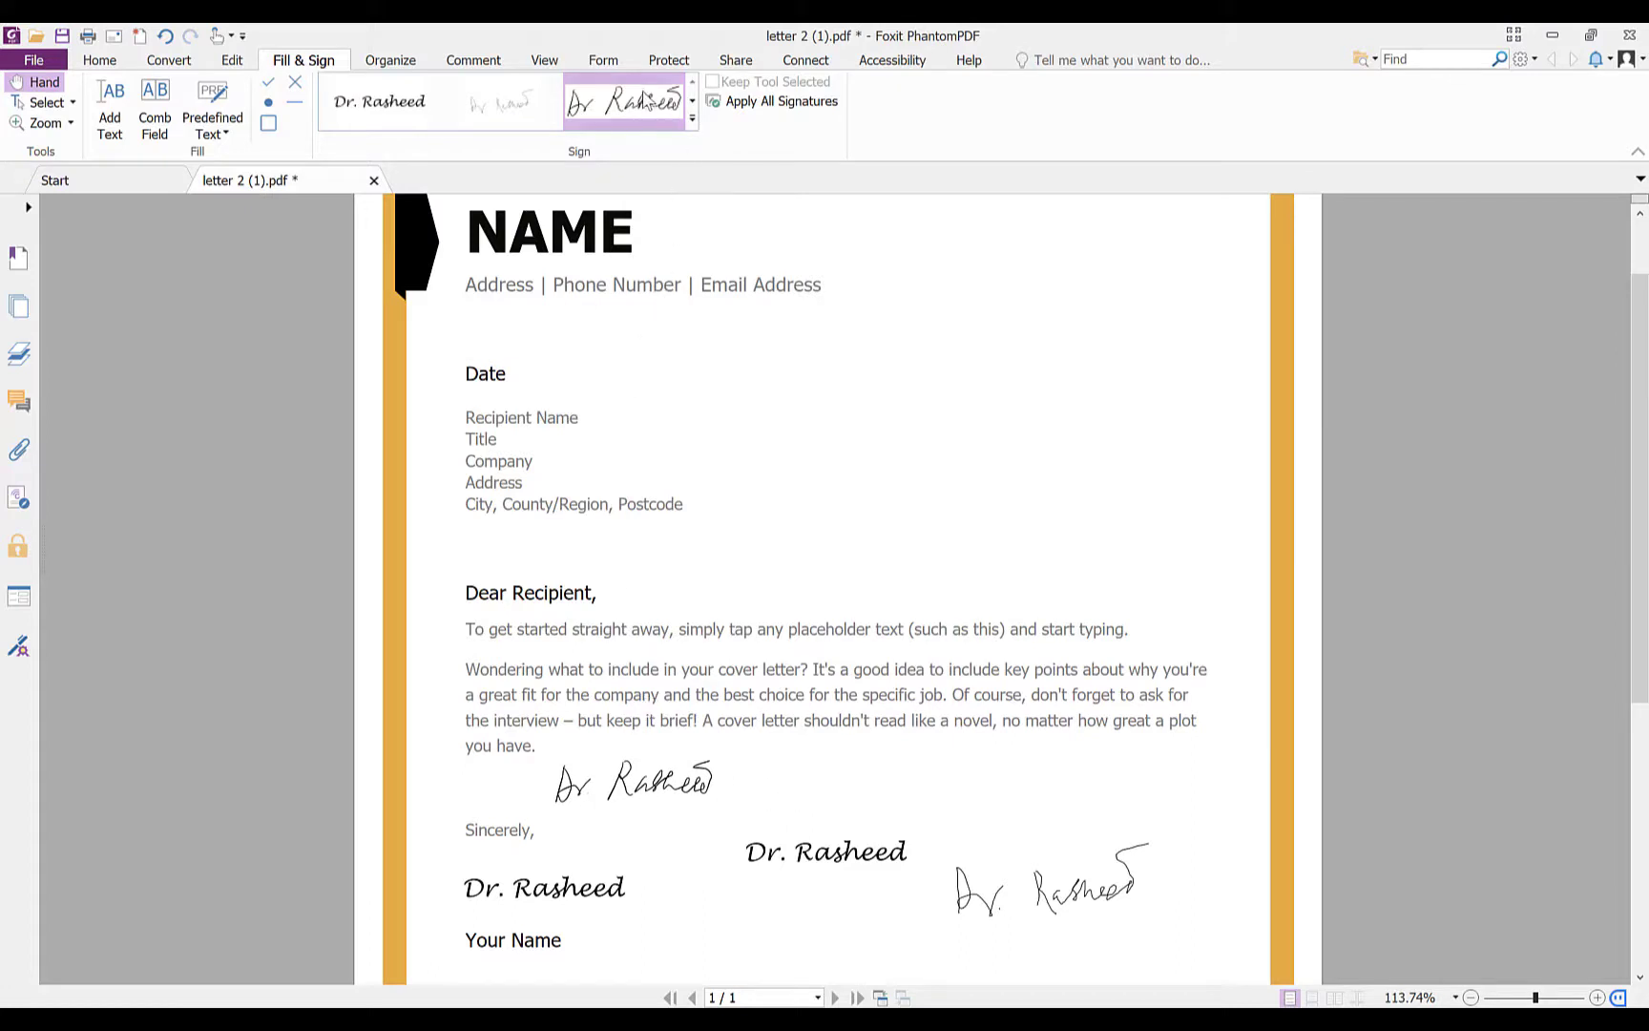
left_click(655, 103)
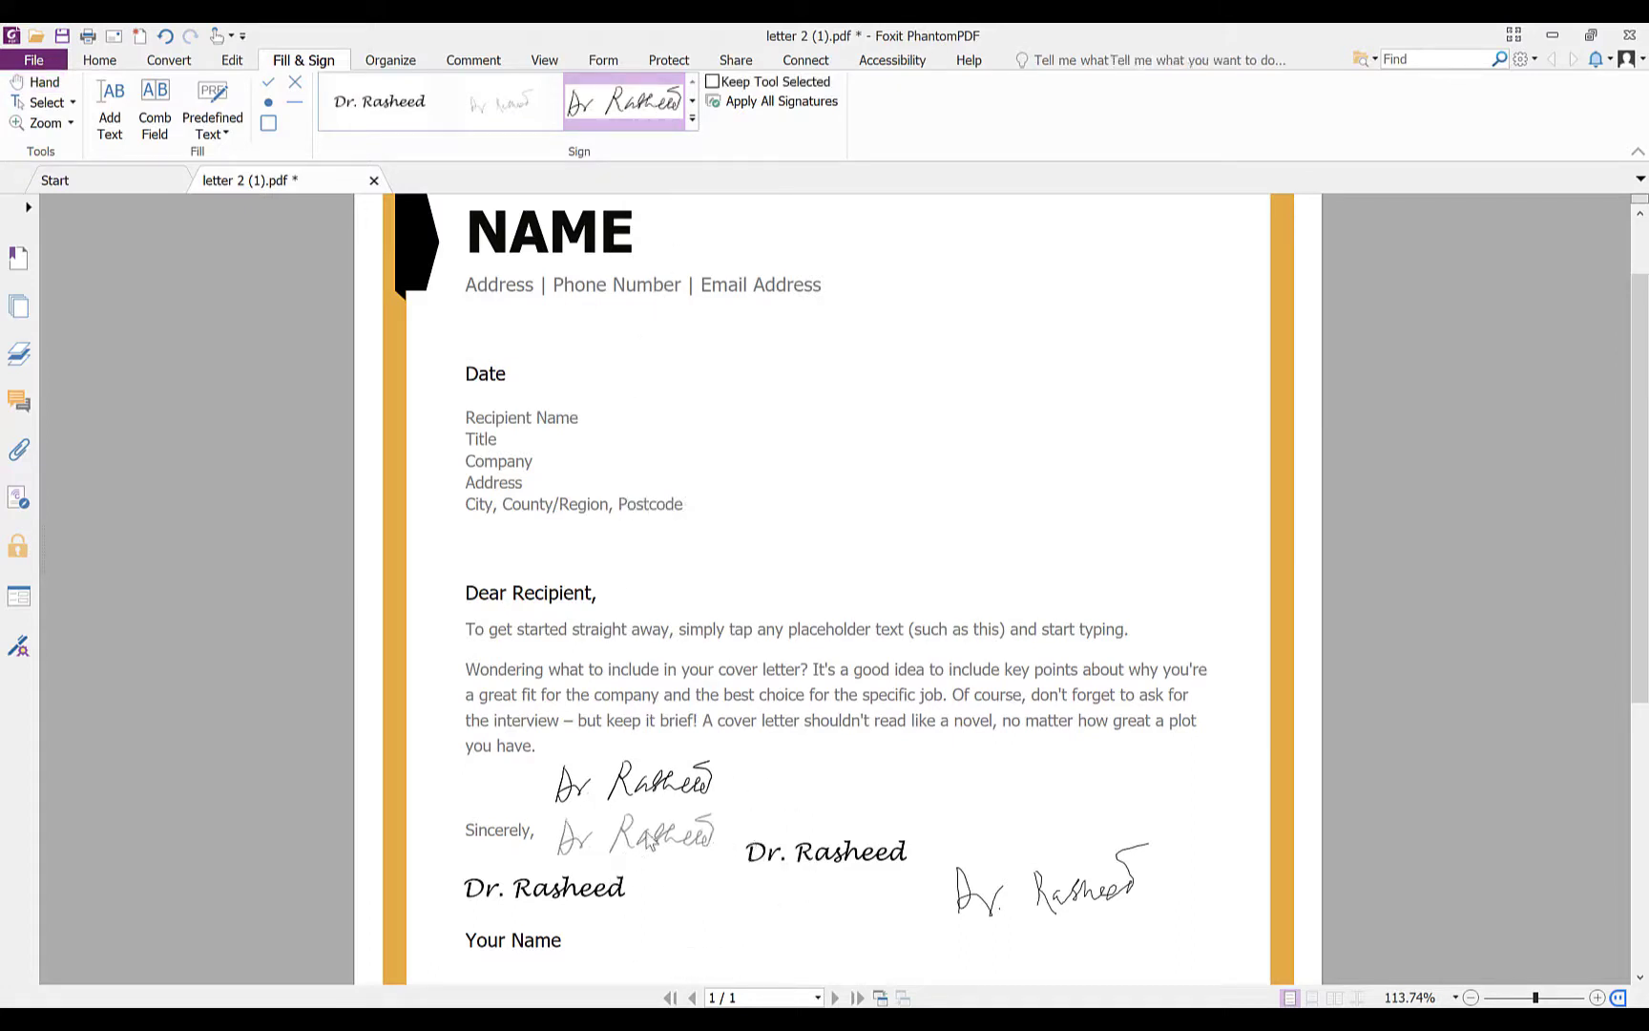
left_click(634, 832)
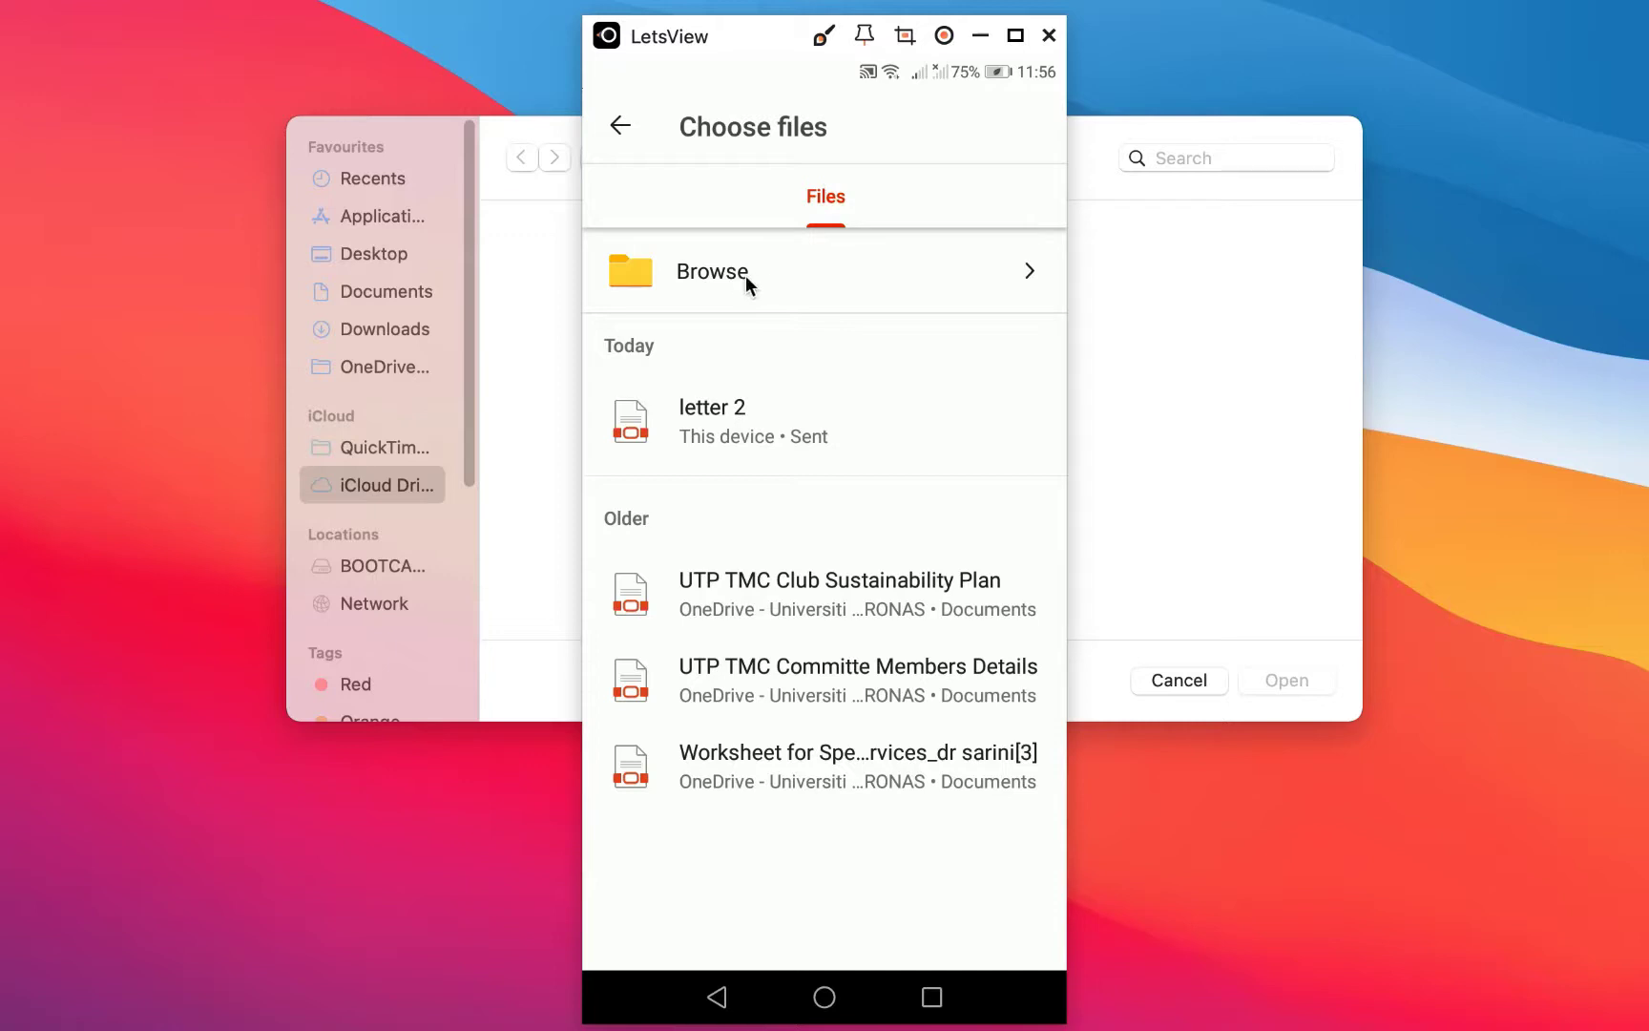
On the mirrored phone, open "letter 2" for signing and insert a black hand-drawn signature between "Sincerely," and "Your Name"
left_click(740, 408)
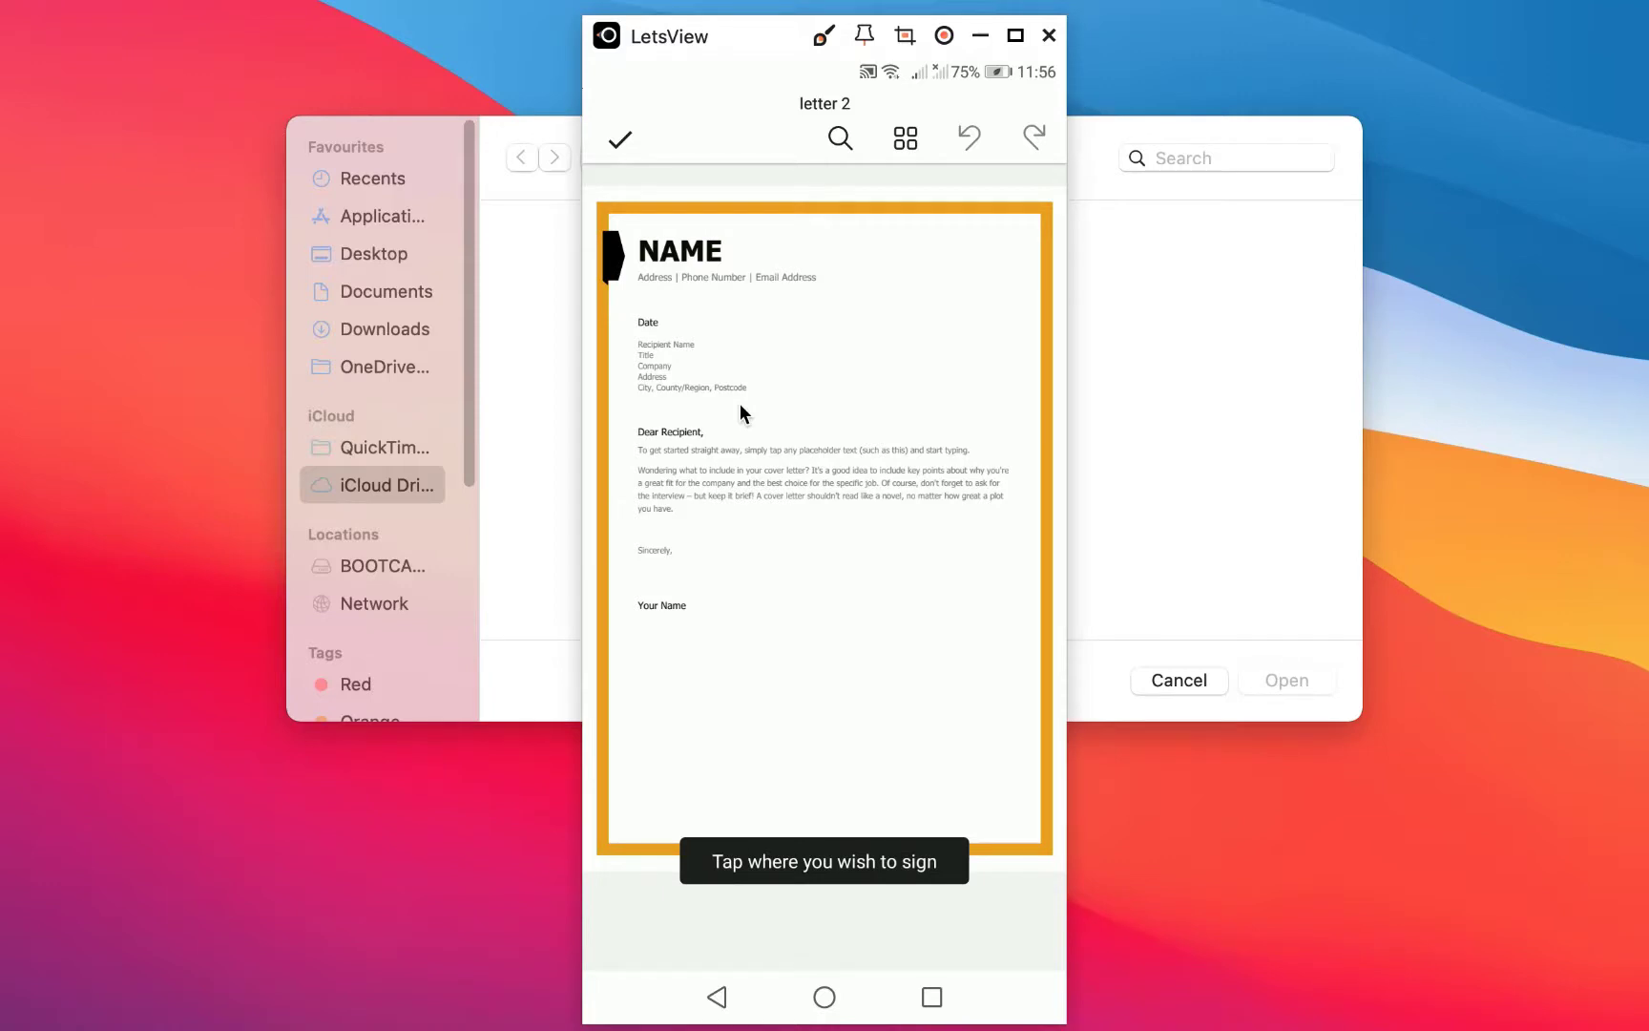
left_click(739, 405)
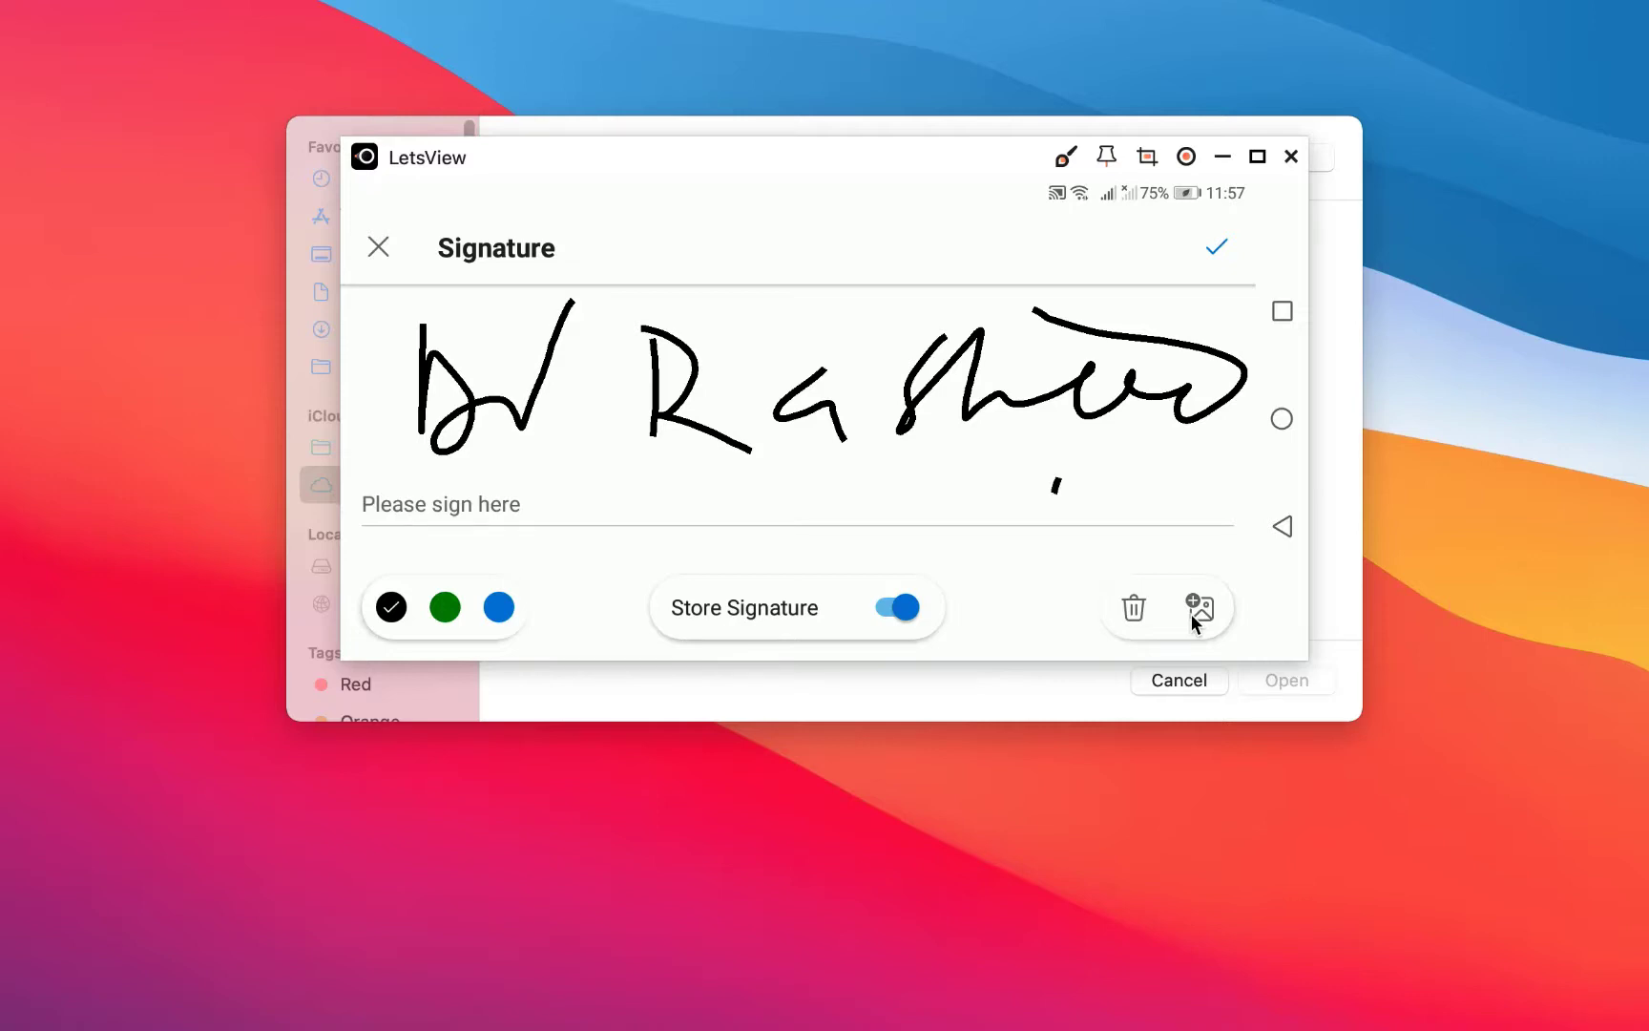
left_click(1216, 250)
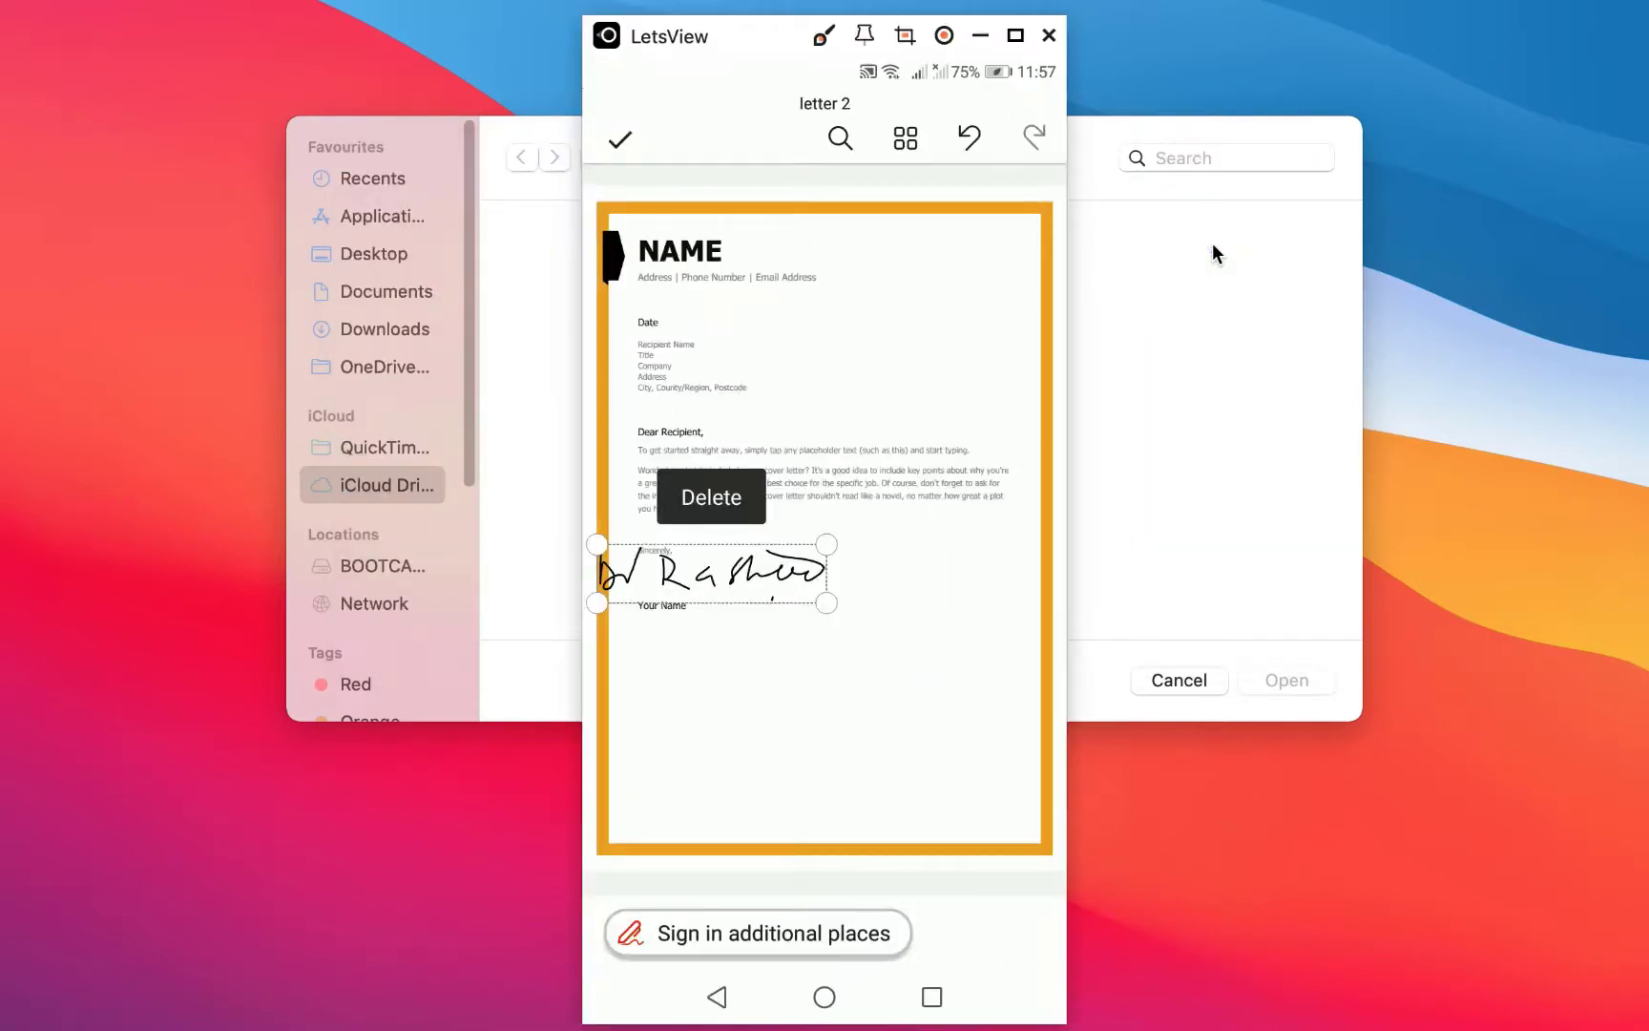